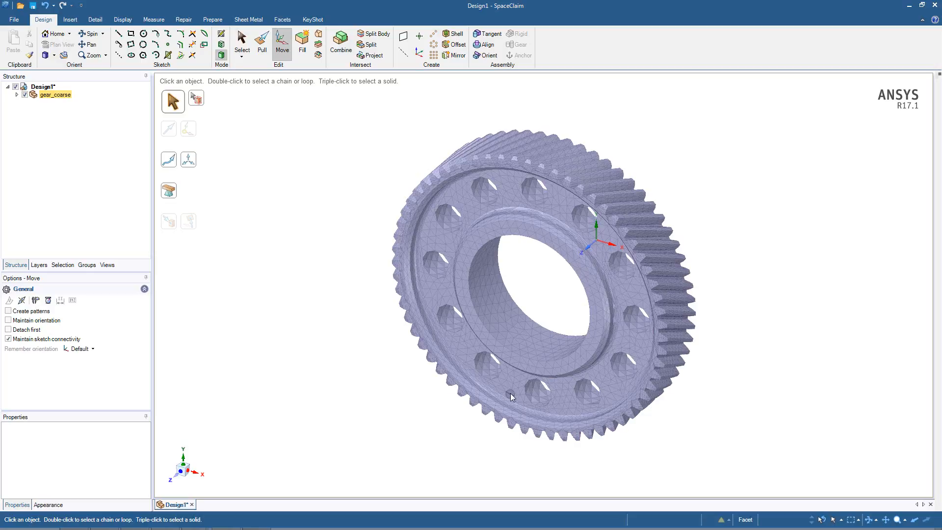
pyautogui.click(72, 20)
pyautogui.click(98, 22)
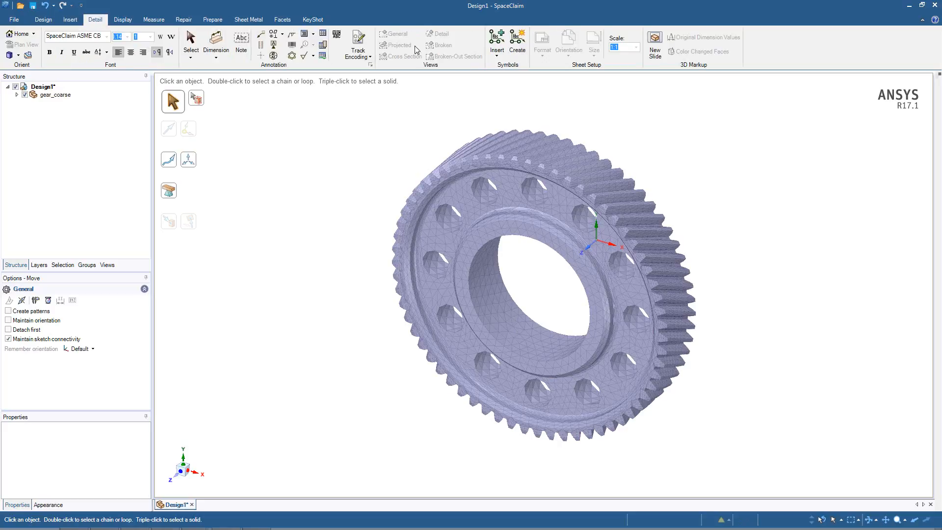
pyautogui.click(46, 22)
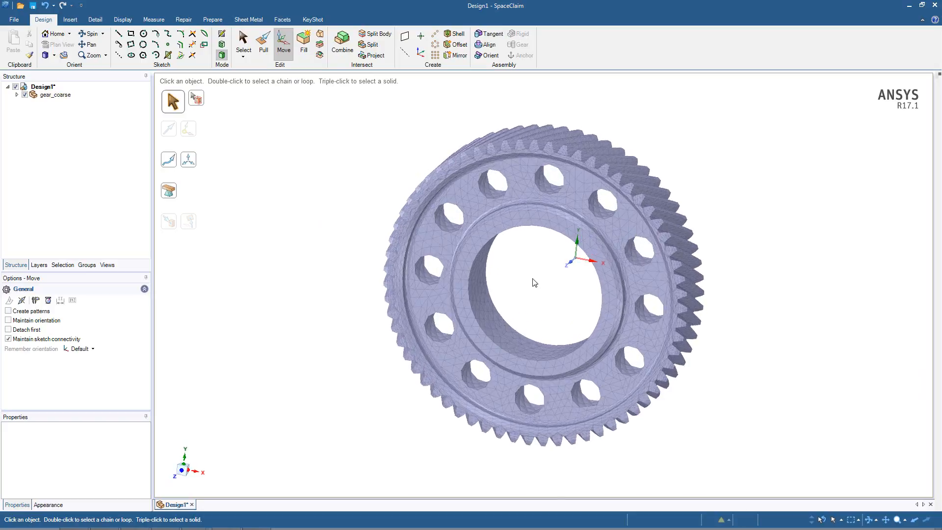
# Step: Try converting the facet mesh under gear_coarse to a solid with merged faces, and undo the conversion
pyautogui.click(17, 95)
pyautogui.click(63, 103)
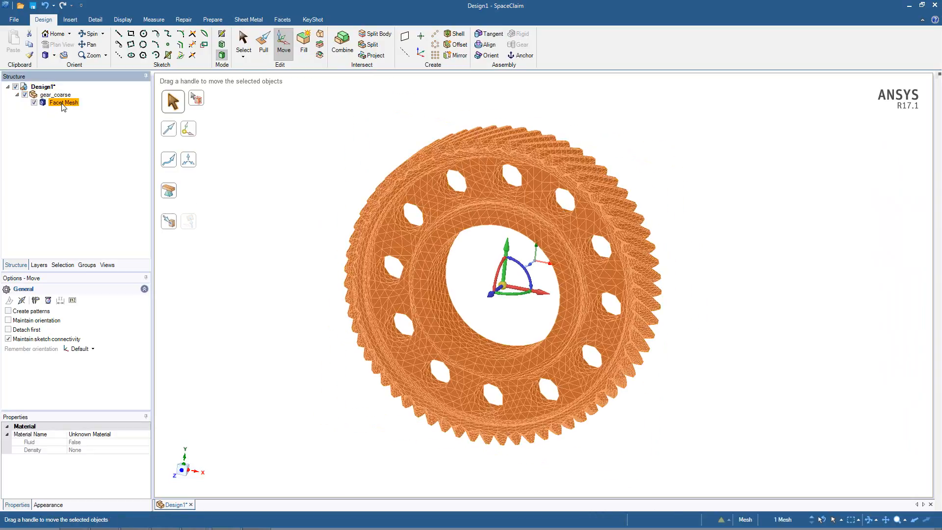
pyautogui.rightClick(64, 106)
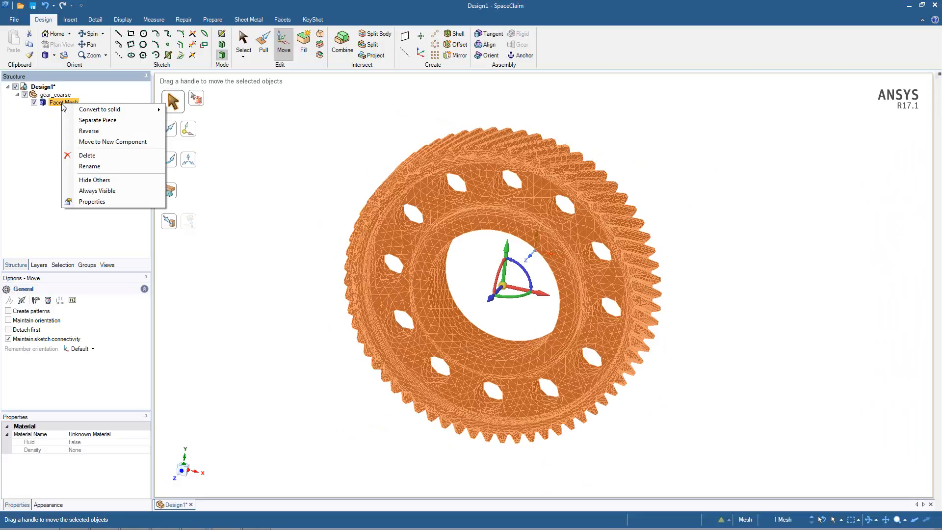
pyautogui.moveTo(73, 111)
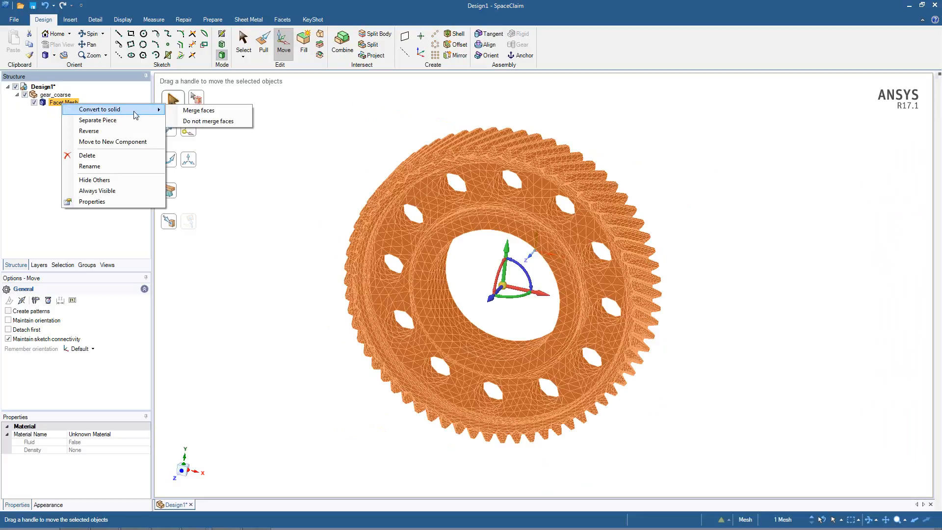
pyautogui.click(211, 113)
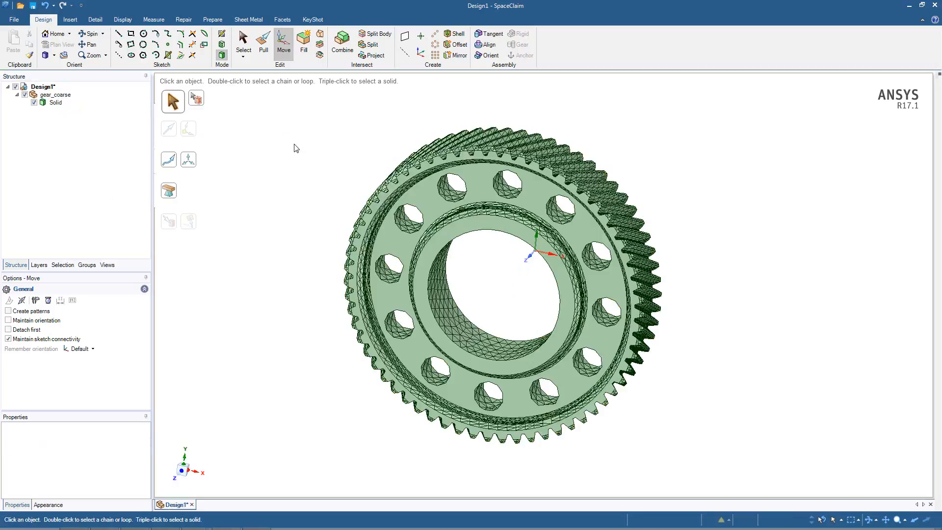
pyautogui.moveTo(300, 160)
pyautogui.mouseDown(button='middle')
pyautogui.moveTo(307, 111)
pyautogui.moveTo(322, 151)
pyautogui.moveTo(326, 133)
pyautogui.moveTo(345, 162)
pyautogui.mouseUp(button='middle')
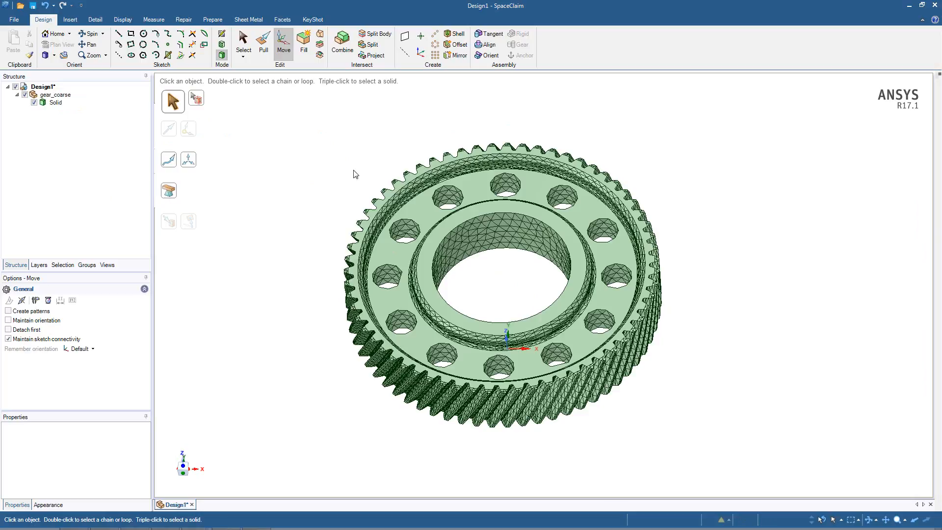
pyautogui.hotkey('ctrl', 'z')
pyautogui.click(294, 202)
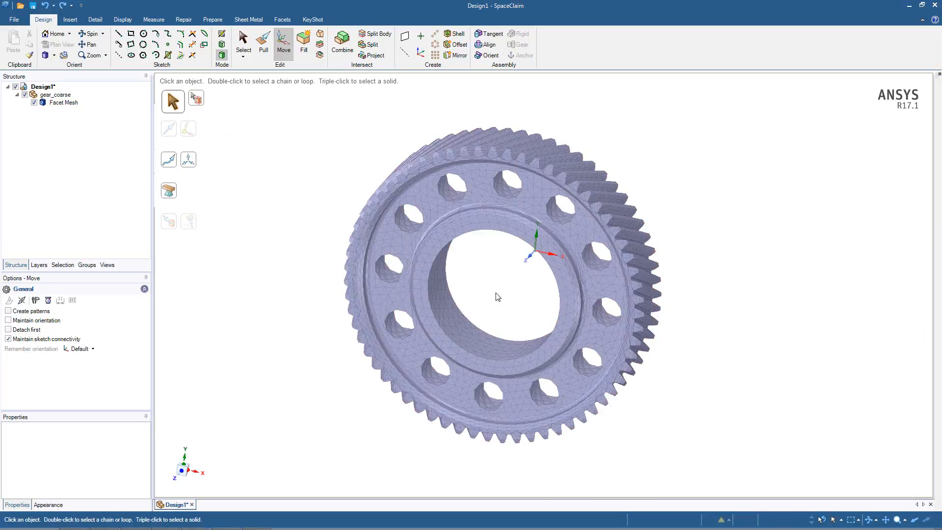
# Step: Examine the gear's facet mesh from several angles, including its helical teeth, bolt holes and central bore
pyautogui.scroll(1, 496, 293)
pyautogui.moveTo(513, 270); pyautogui.dragTo(370, 388, button='middle')
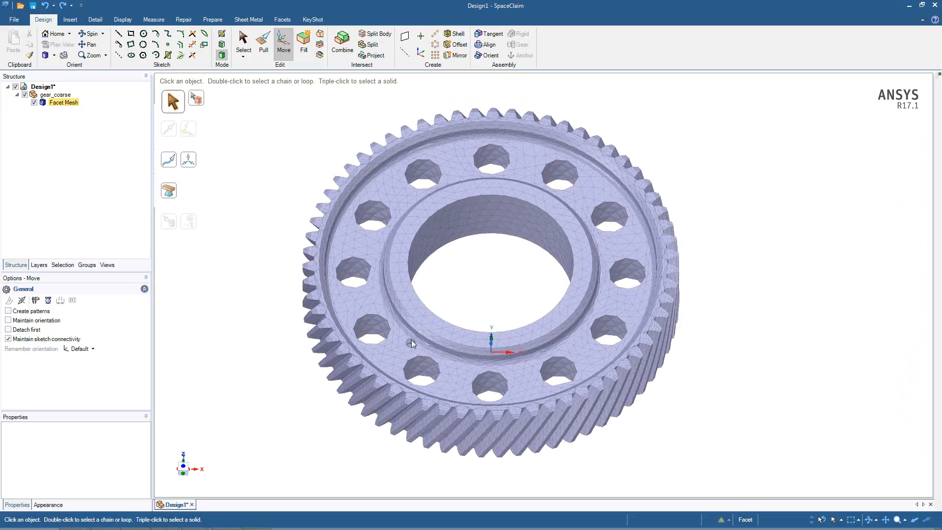
pyautogui.moveTo(610, 346); pyautogui.dragTo(418, 338, button='middle')
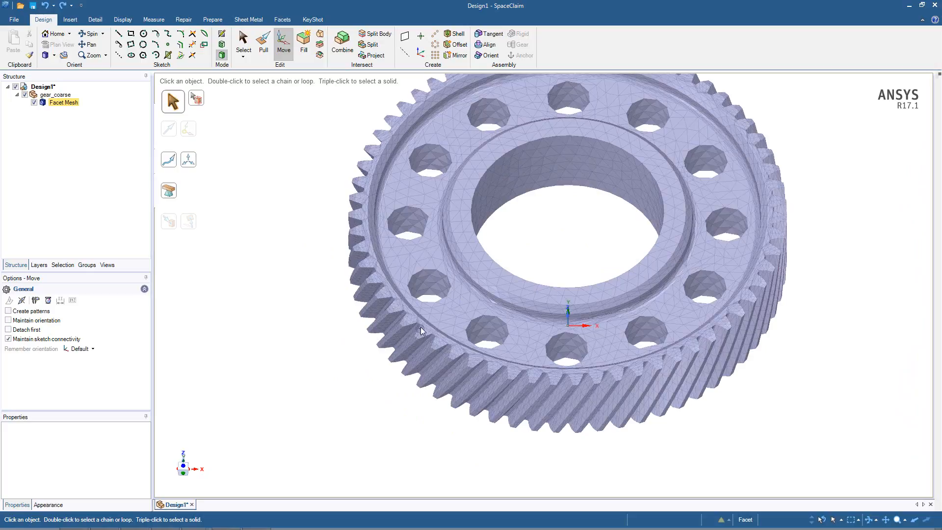
pyautogui.scroll(5, 408, 328)
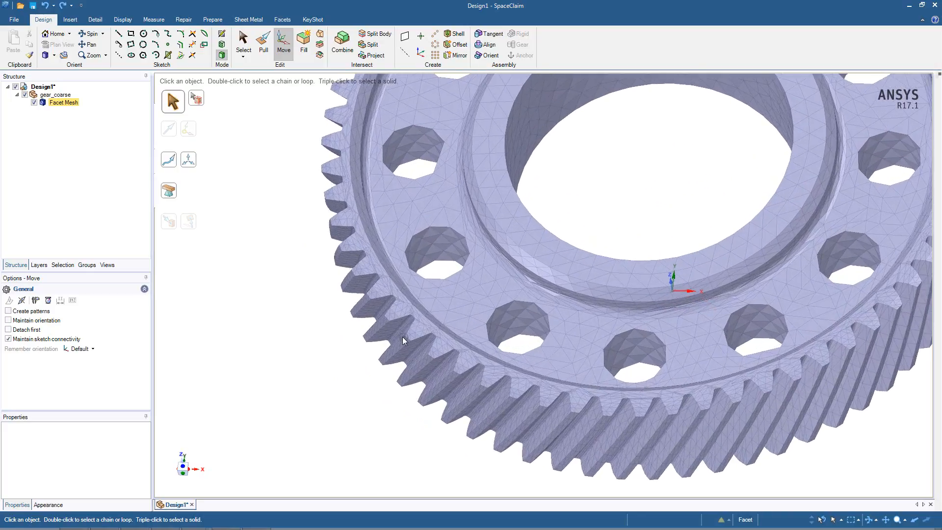
pyautogui.moveTo(373, 355)
pyautogui.mouseDown(button='middle')
pyautogui.moveTo(390, 325)
pyautogui.moveTo(404, 328)
pyautogui.moveTo(361, 361)
pyautogui.mouseUp(button='middle')
pyautogui.scroll(-4, 361, 361)
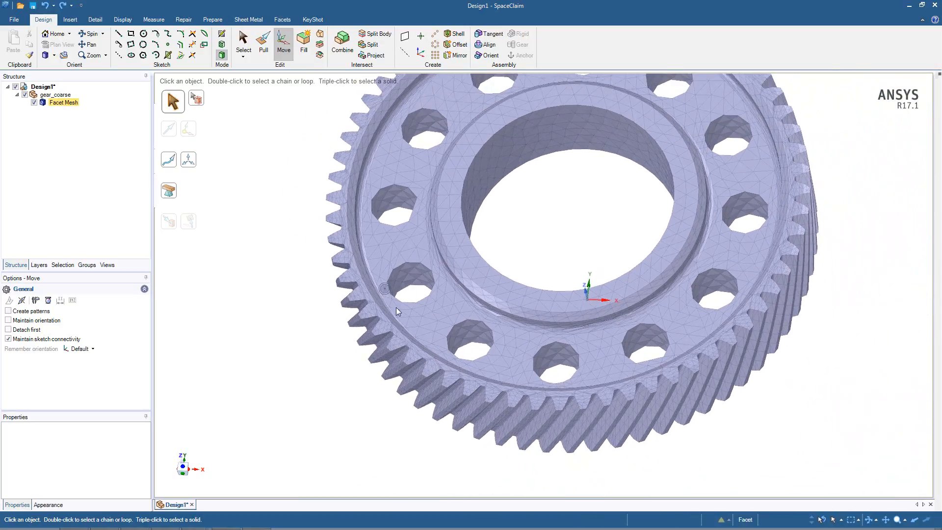
pyautogui.keyDown('ctrl'); pyautogui.moveTo(556, 270); pyautogui.dragTo(469, 277, button='middle'); pyautogui.keyUp('ctrl')
pyautogui.scroll(-3, 487, 276)
pyautogui.scroll(-1, 488, 279)
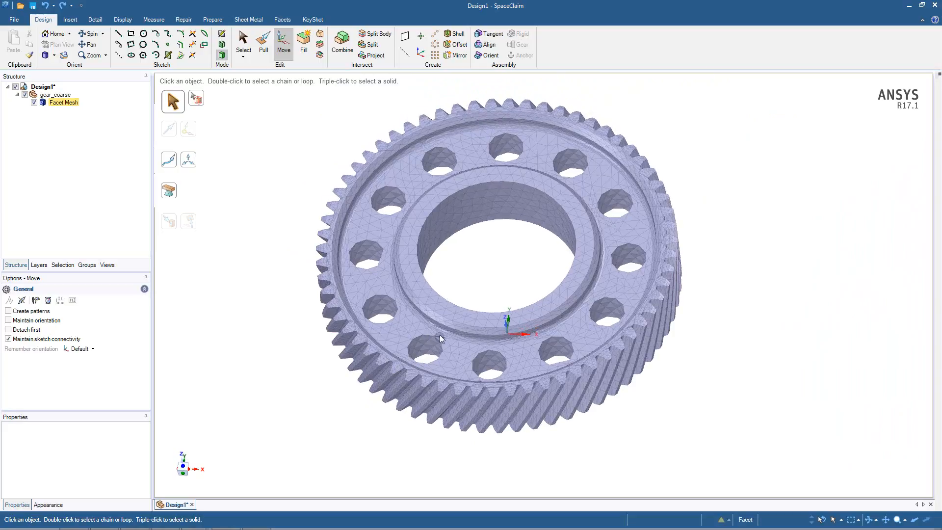
pyautogui.moveTo(444, 334); pyautogui.dragTo(520, 295, button='middle')
# Step: Create the three principal planes through the gear from the origin coordinate system
pyautogui.press('Escape')
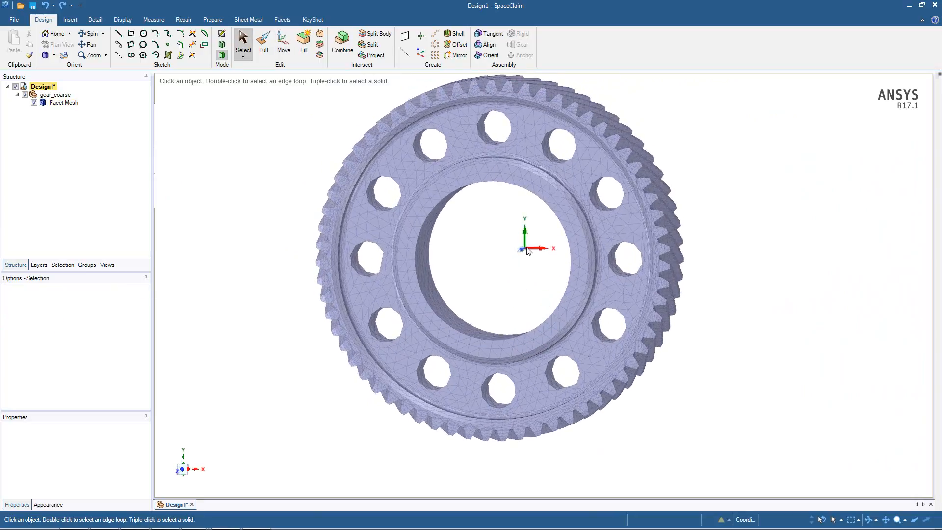
pyautogui.click(527, 251)
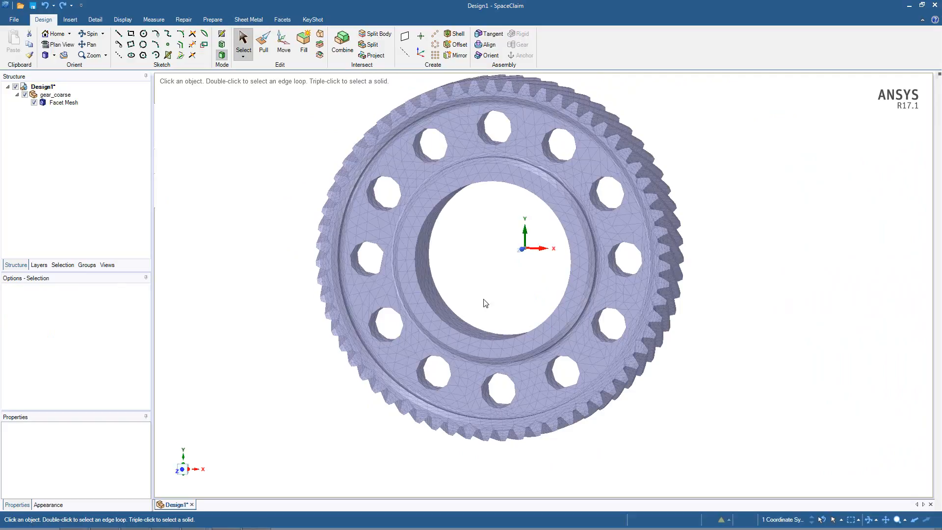
pyautogui.click(406, 41)
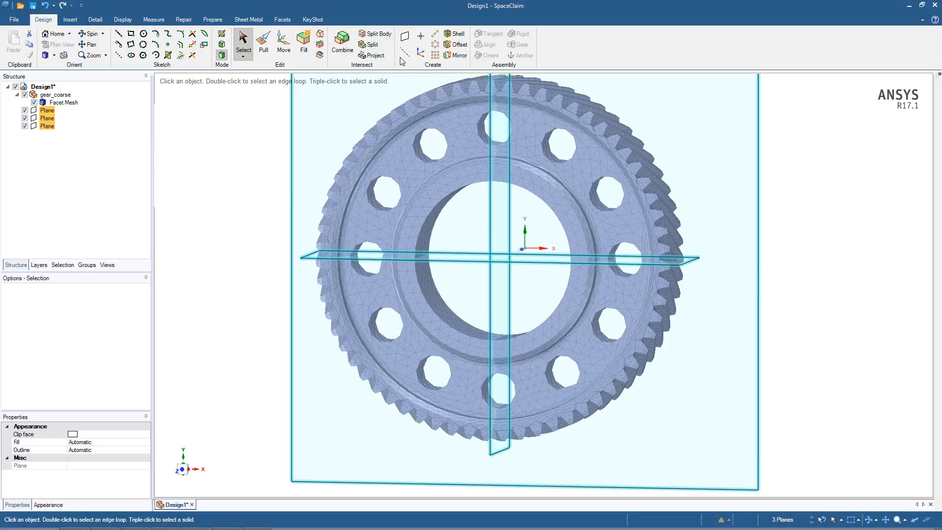
pyautogui.press('Escape')
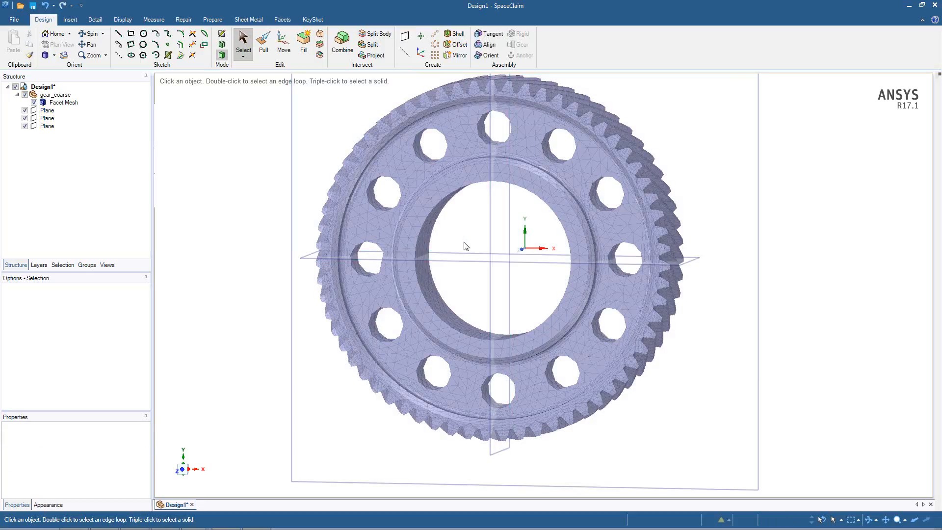
pyautogui.scroll(-3, 471, 300)
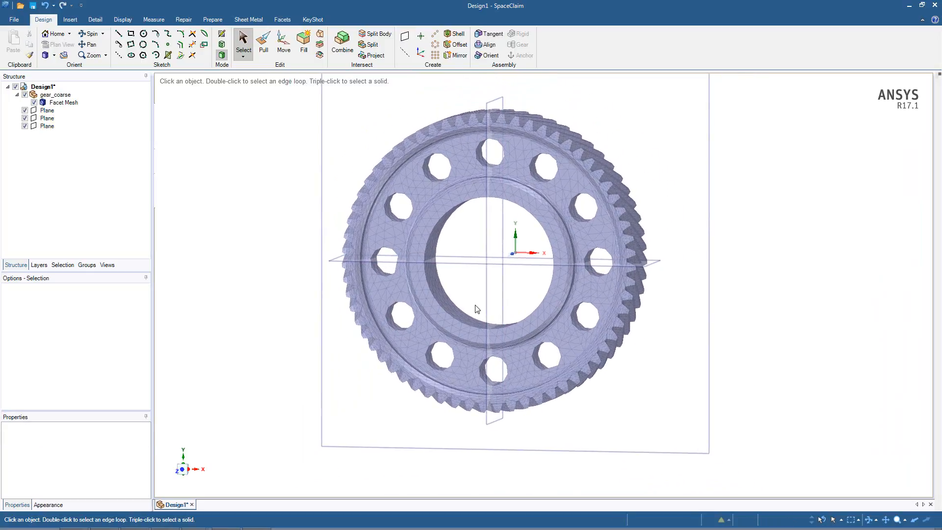
# Step: Rotate a patterned copy of the vertical plane 15° about the gear's axis using Move with pattern creation enabled
pyautogui.press('m')
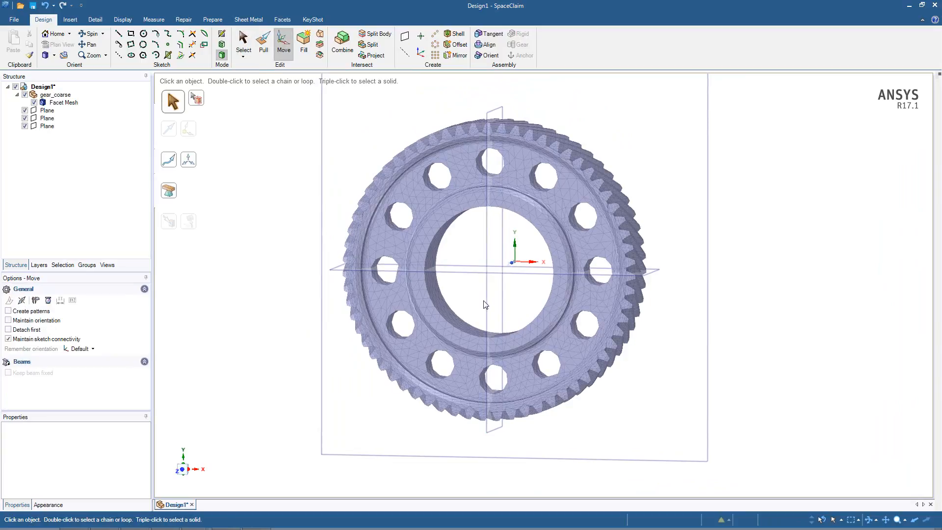
pyautogui.click(484, 303)
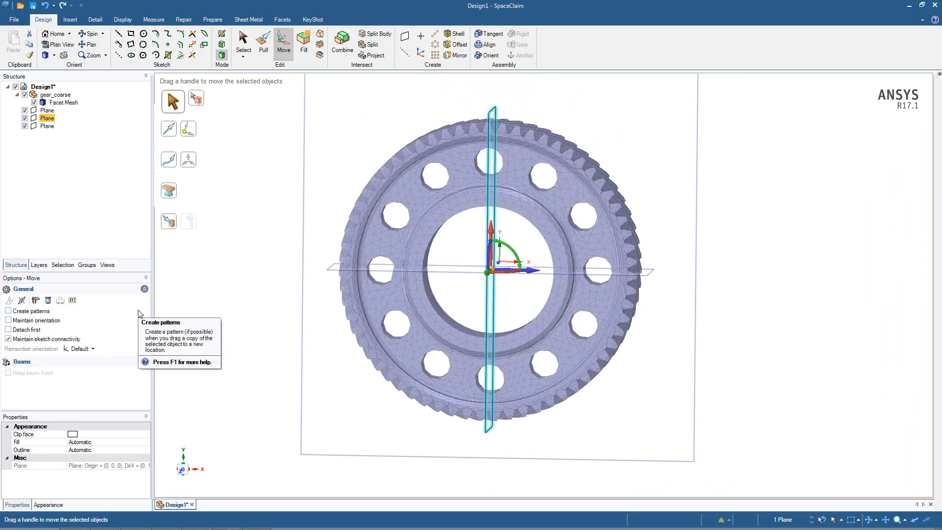
pyautogui.click(8, 311)
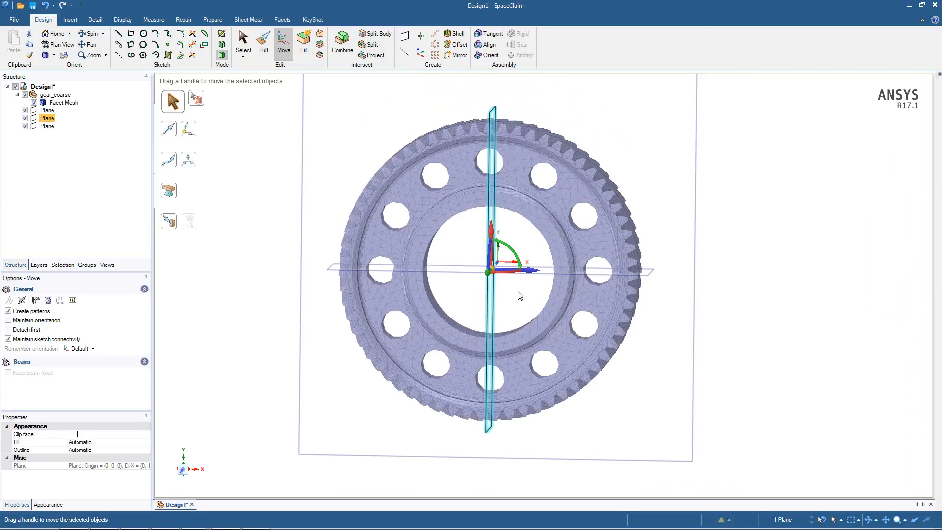
pyautogui.click(510, 250)
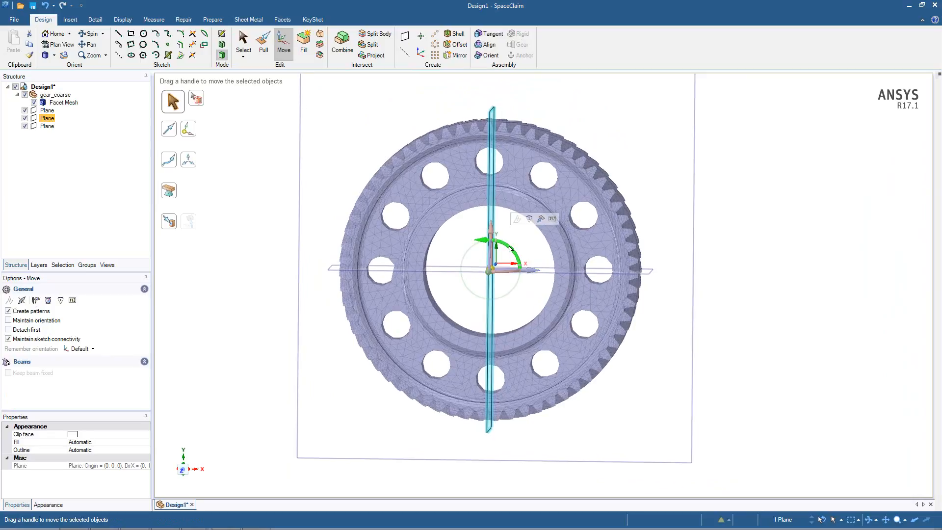
pyautogui.moveTo(510, 252); pyautogui.dragTo(512, 253)
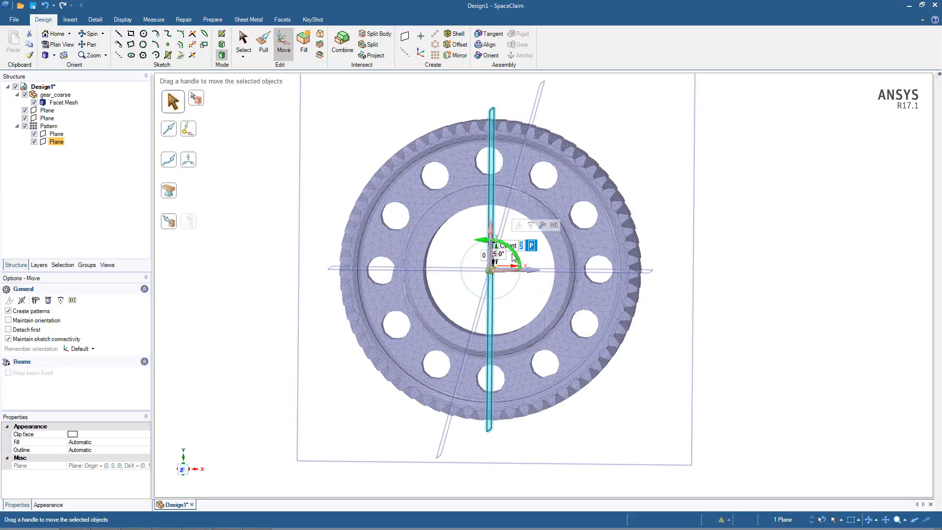
pyautogui.click(447, 310)
# Step: Set the plane pattern's count to 4
pyautogui.click(49, 127)
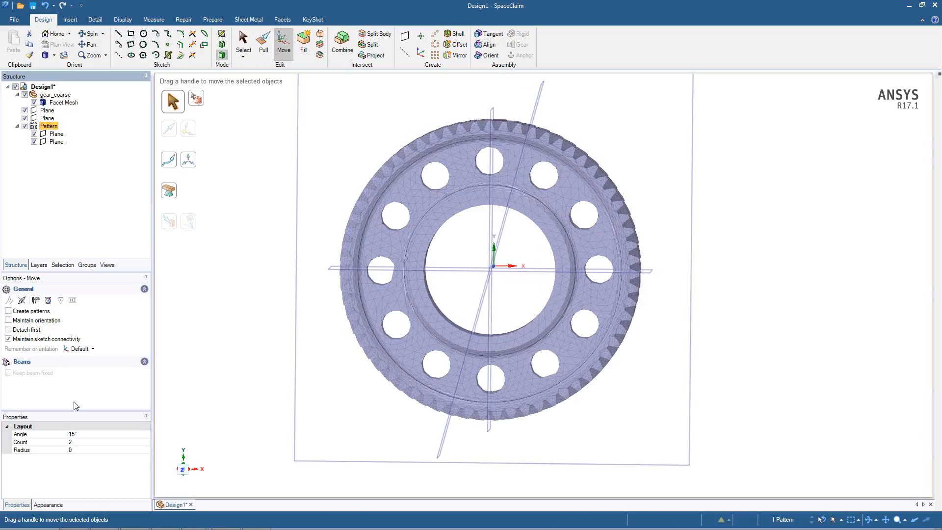
pyautogui.click(83, 442)
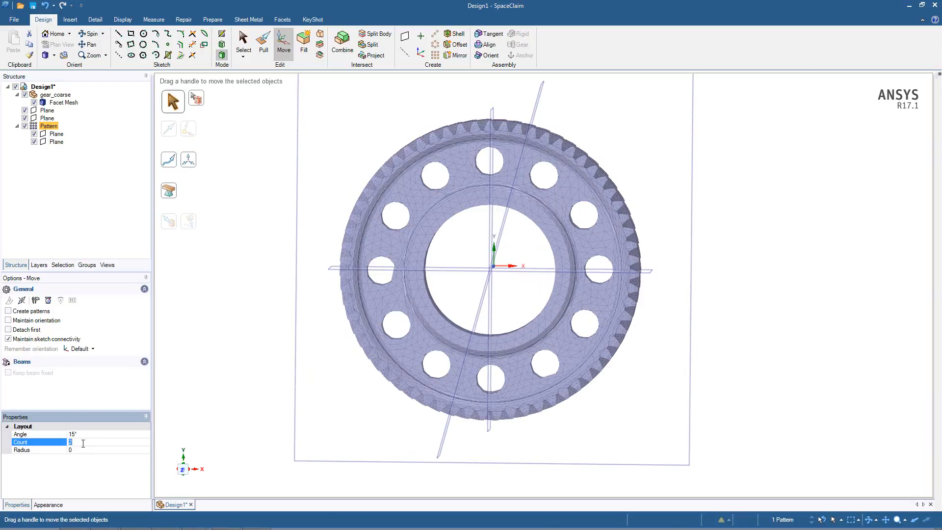
pyautogui.write('4')
pyautogui.press('Return')
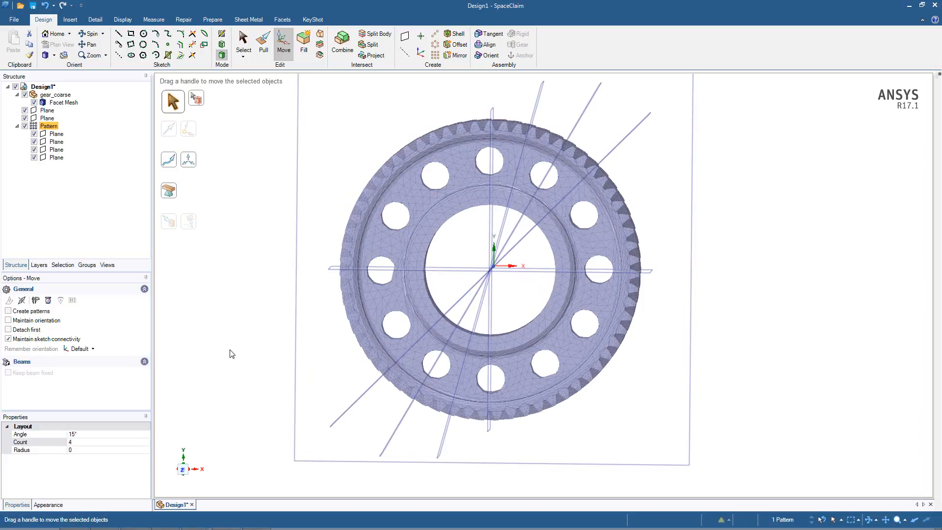
pyautogui.click(230, 351)
# Step: Split the facet mesh without caps along the patterned planes 45° and 15° from vertical, separating a sector with one bolt hole
pyautogui.scroll(2, 231, 351)
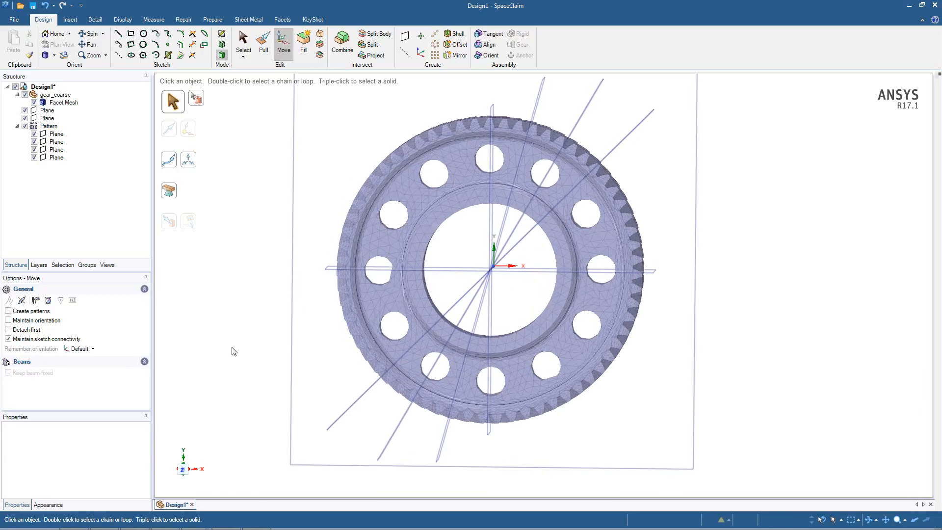
pyautogui.moveTo(449, 321); pyautogui.dragTo(462, 275, button='middle')
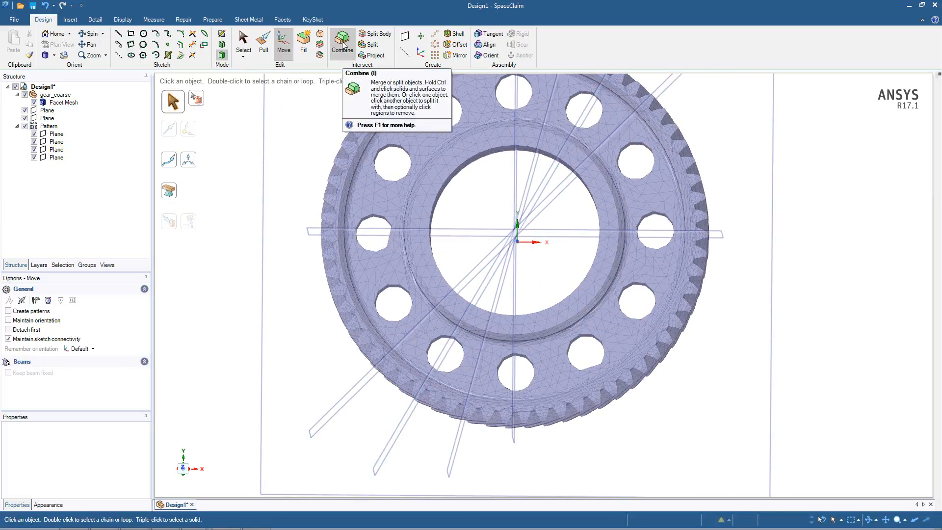
pyautogui.click(283, 20)
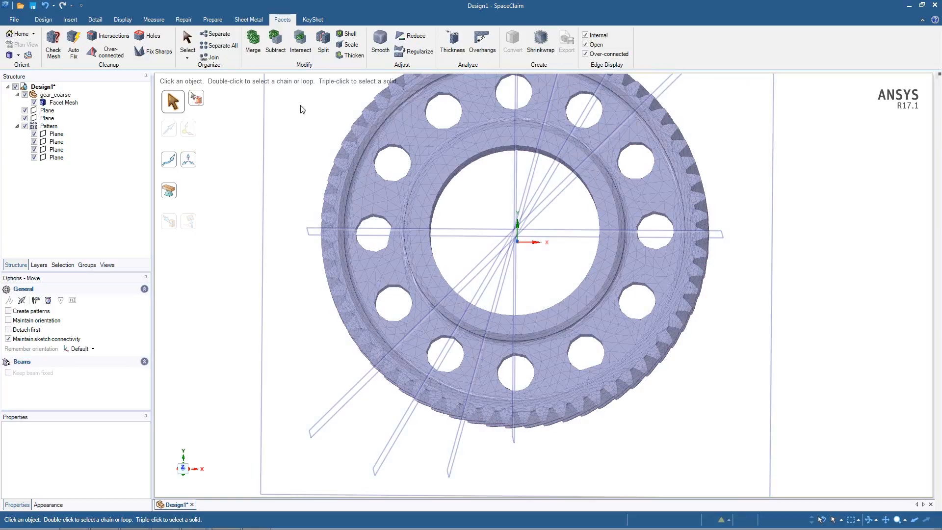
pyautogui.click(323, 43)
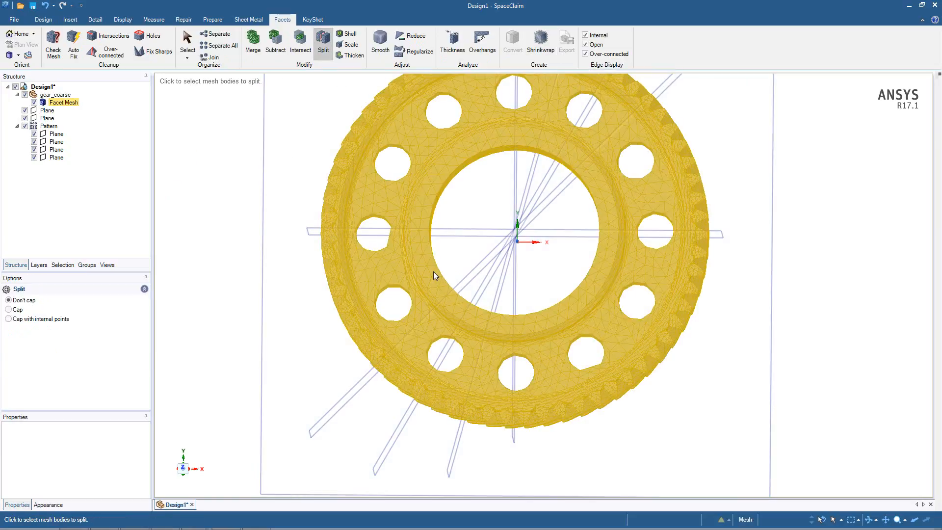
pyautogui.click(435, 273)
pyautogui.click(460, 271)
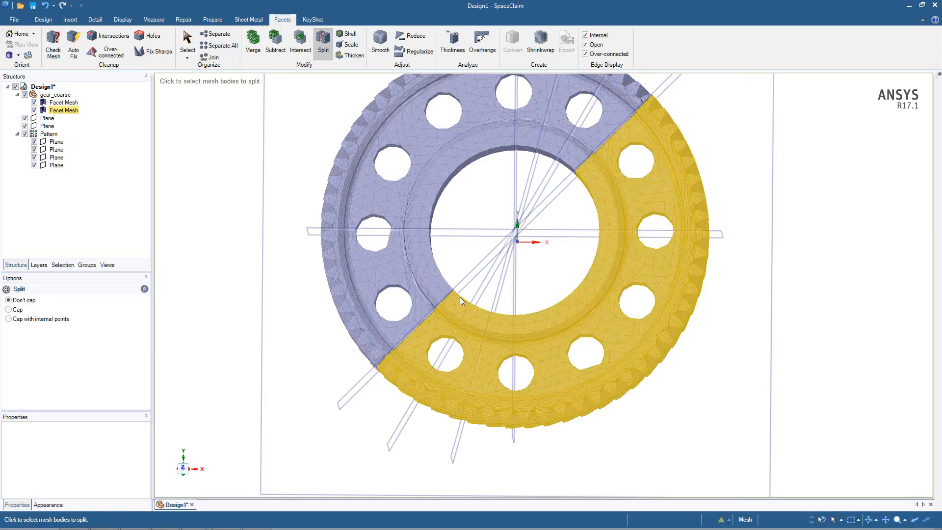
pyautogui.click(483, 318)
pyautogui.click(496, 303)
pyautogui.moveTo(473, 325); pyautogui.dragTo(473, 355, button='middle')
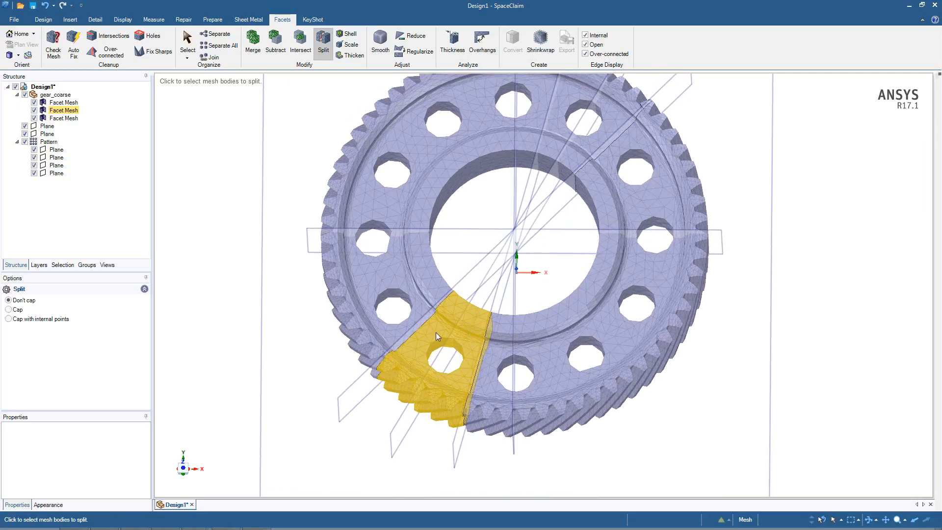
pyautogui.press('Escape')
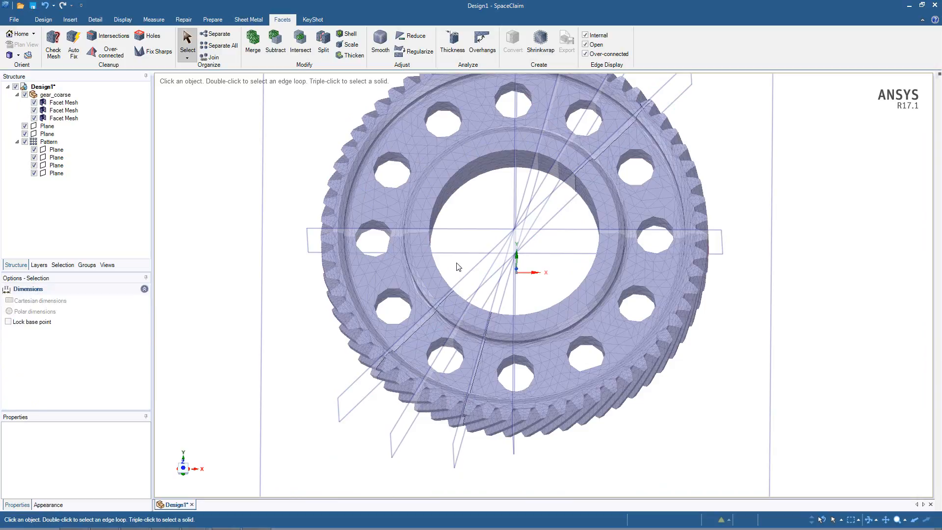
# Step: Delete every mesh piece and plane except the one-hole sector and its two bounding planes, hiding the kept objects meanwhile and showing them again
pyautogui.moveTo(459, 265); pyautogui.dragTo(448, 269, button='middle')
pyautogui.click(454, 319)
pyautogui.keyDown('ctrl'); pyautogui.click(454, 308); pyautogui.keyUp('ctrl')
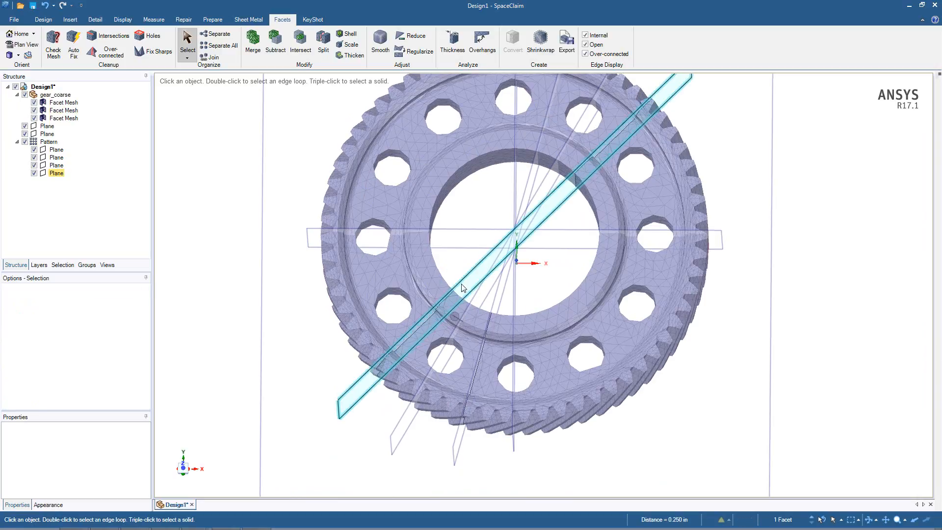
pyautogui.keyDown('ctrl'); pyautogui.click(491, 303); pyautogui.keyUp('ctrl')
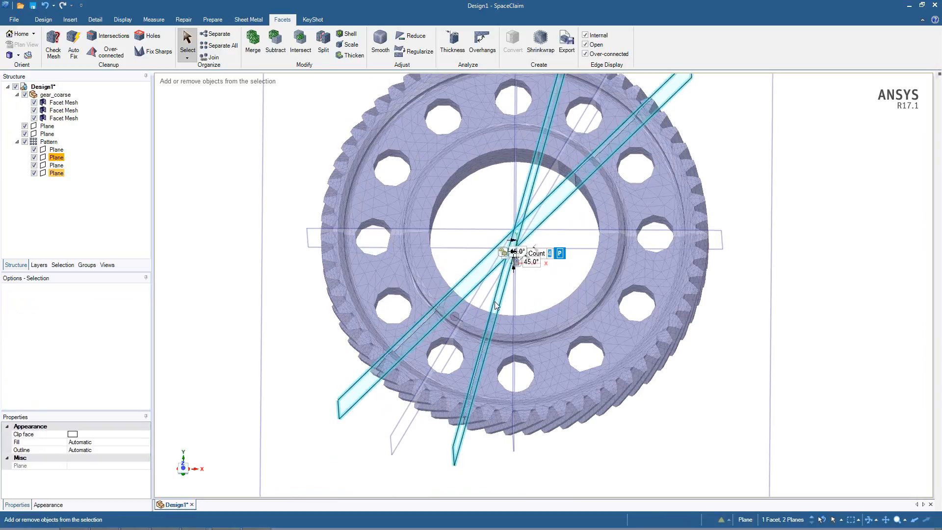
pyautogui.hotkey('ctrl', 'h')
pyautogui.hotkey('ctrl', 'a')
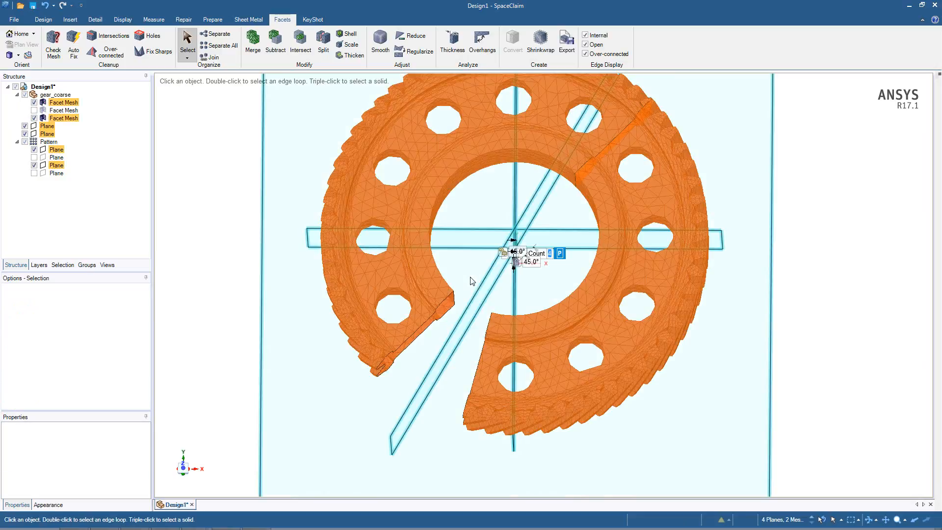
pyautogui.press('Delete')
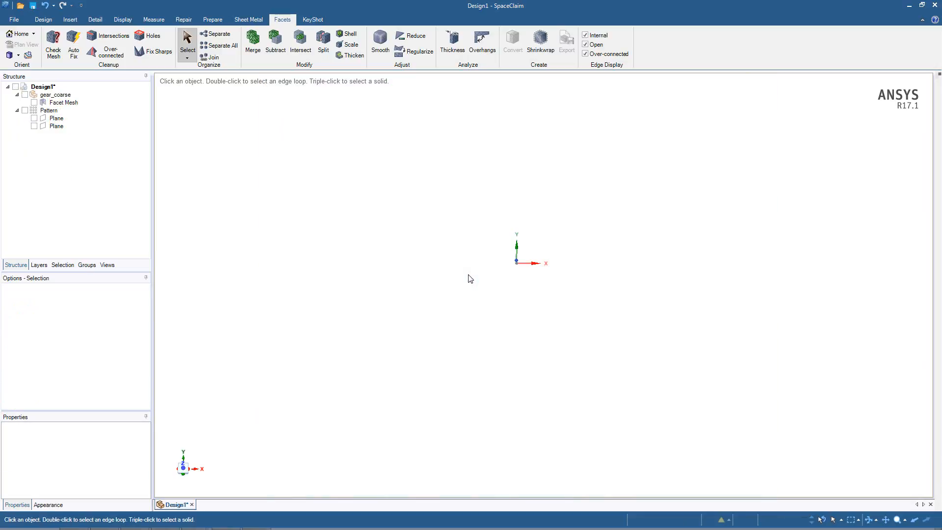
pyautogui.rightClick(438, 263)
pyautogui.click(479, 329)
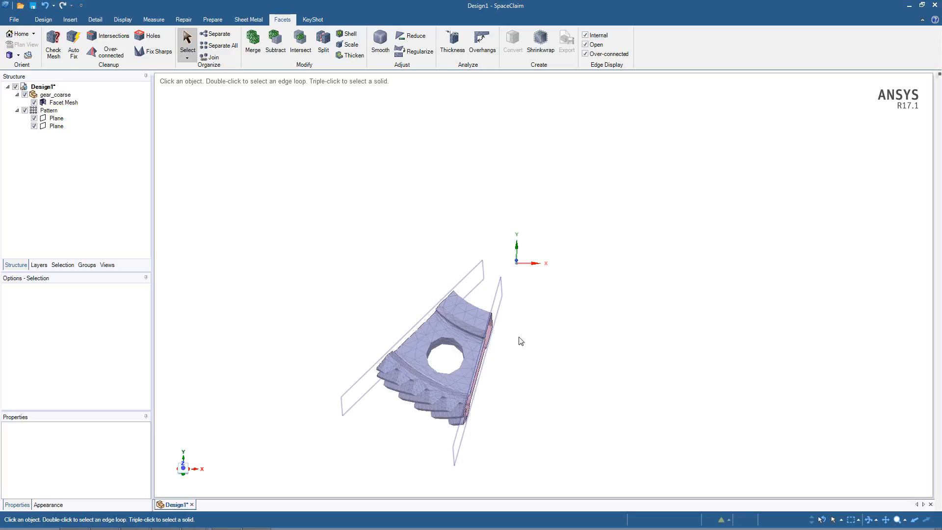
# Step: Extract fitted curves from the sector mesh's whole cross-section with a section plane placed on the bounding plane 15° from vertical
pyautogui.moveTo(546, 341); pyautogui.dragTo(549, 336, button='middle')
pyautogui.scroll(5, 417, 391)
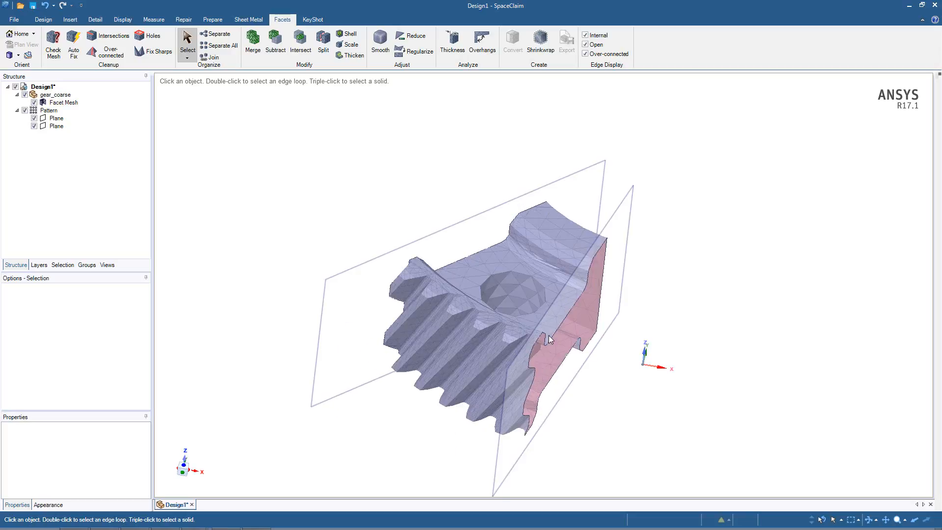
pyautogui.moveTo(408, 400); pyautogui.dragTo(330, 322, button='middle')
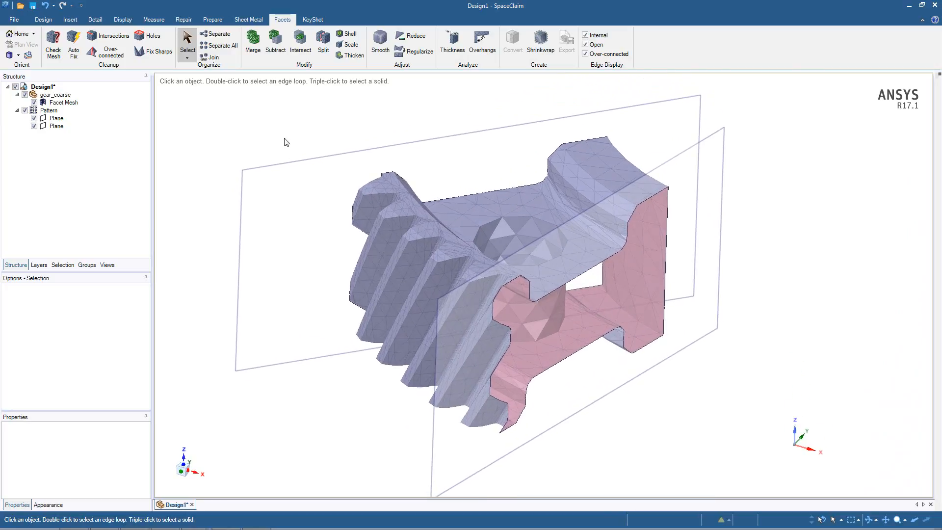
pyautogui.click(43, 19)
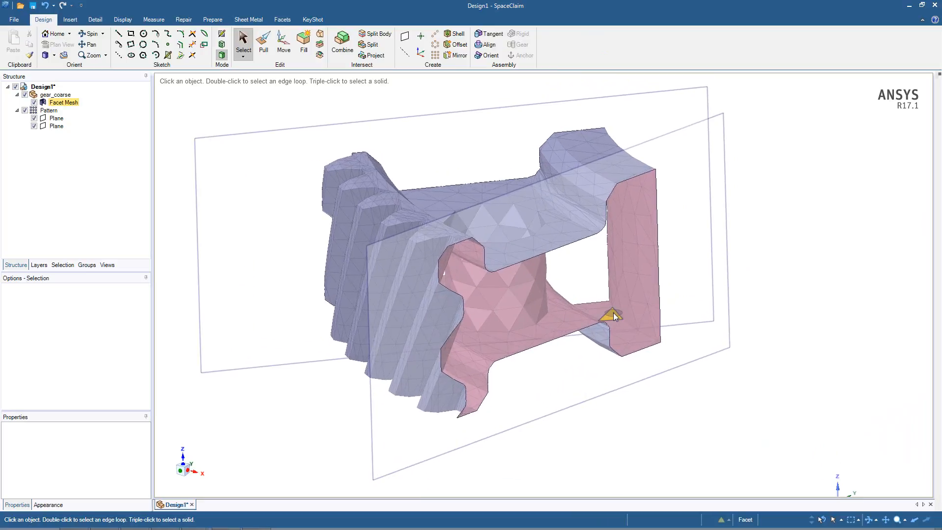
pyautogui.click(70, 20)
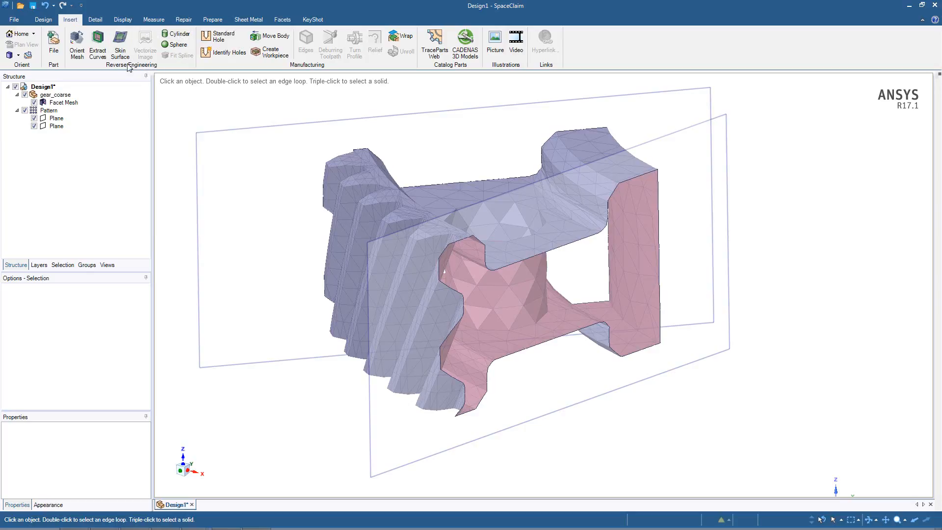
pyautogui.click(98, 52)
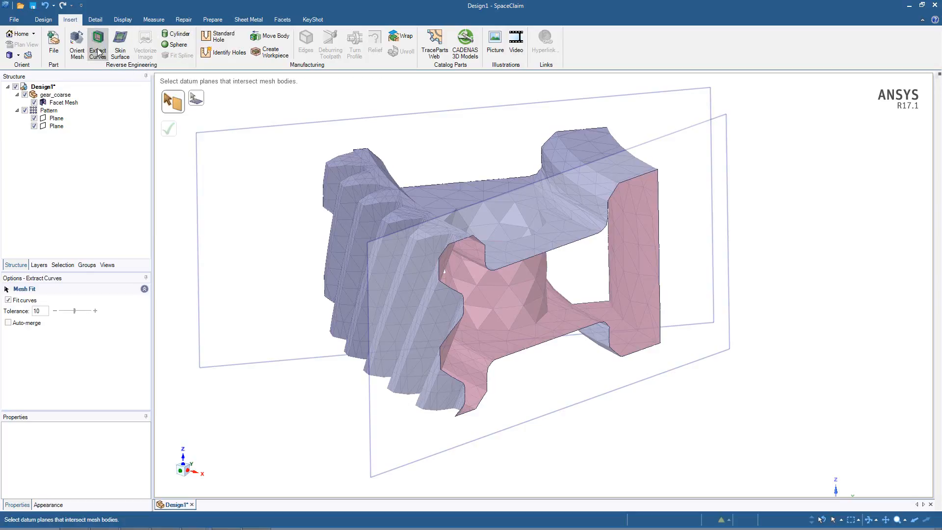
pyautogui.click(199, 102)
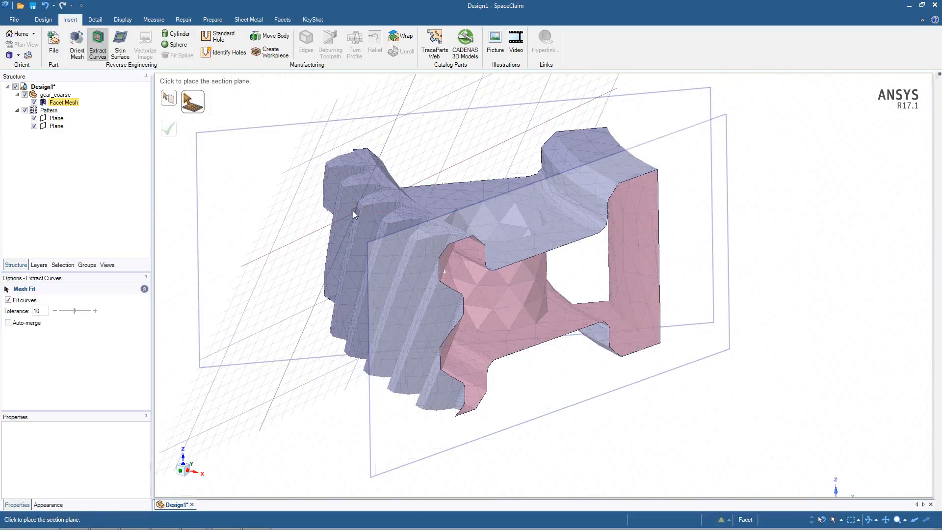
pyautogui.click(454, 213)
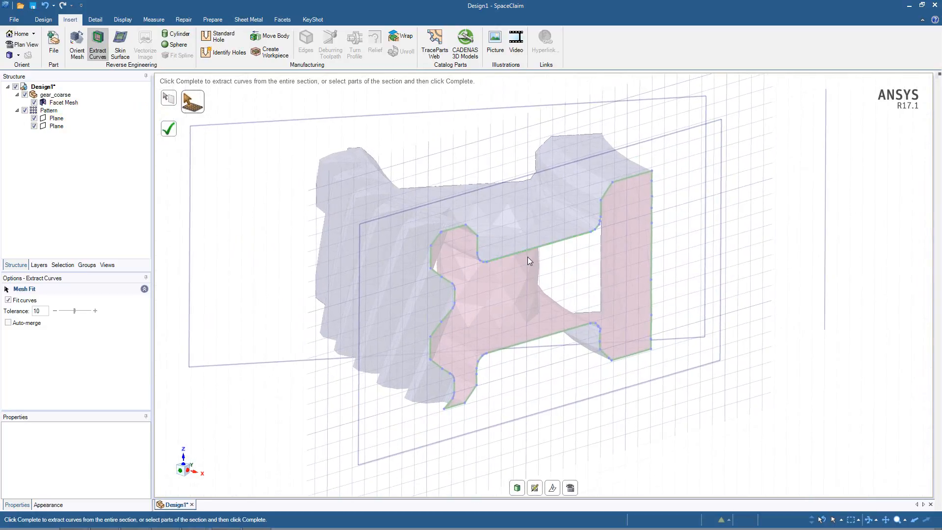
pyautogui.moveTo(573, 252); pyautogui.dragTo(598, 386, button='middle')
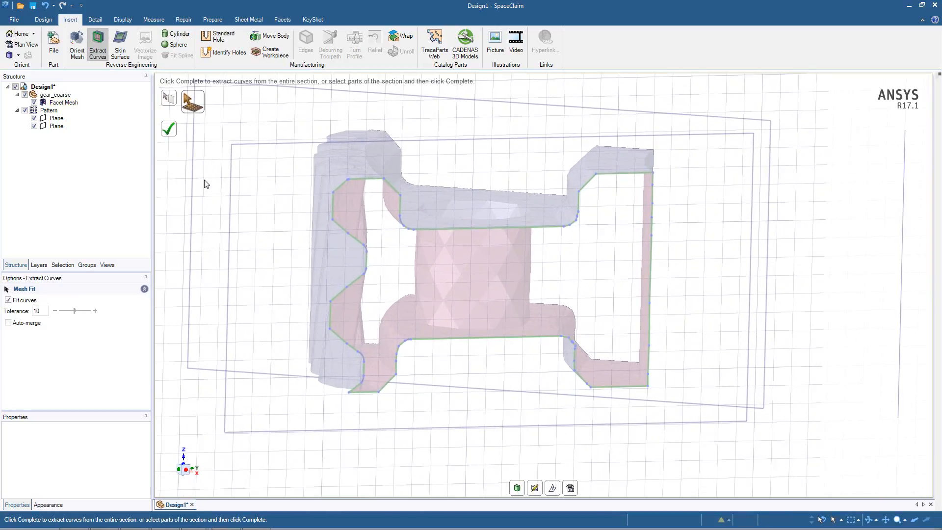
pyautogui.click(168, 128)
pyautogui.moveTo(202, 241); pyautogui.dragTo(204, 237, button='middle')
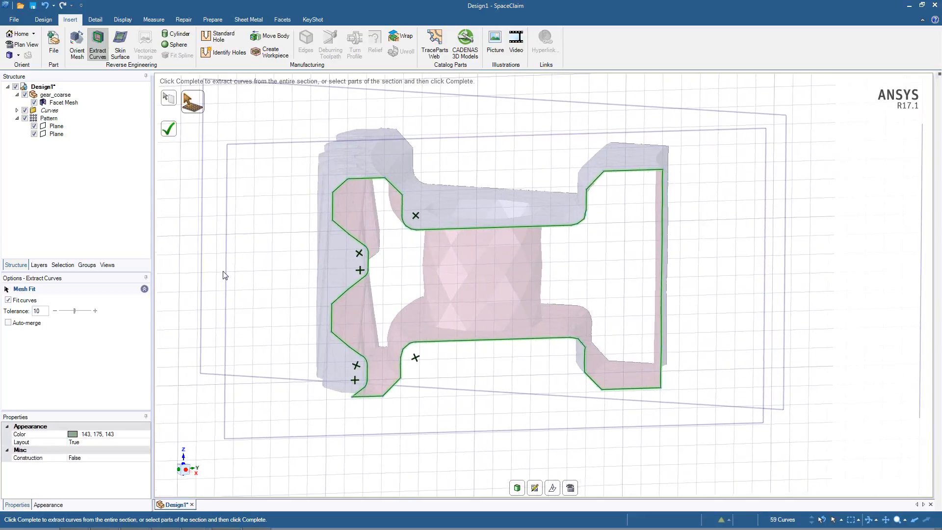
# Step: Hide the sector mesh and view the extracted profile square to its section plane
pyautogui.press('d')
pyautogui.moveTo(249, 285); pyautogui.dragTo(249, 282, button='middle')
pyautogui.click(278, 273)
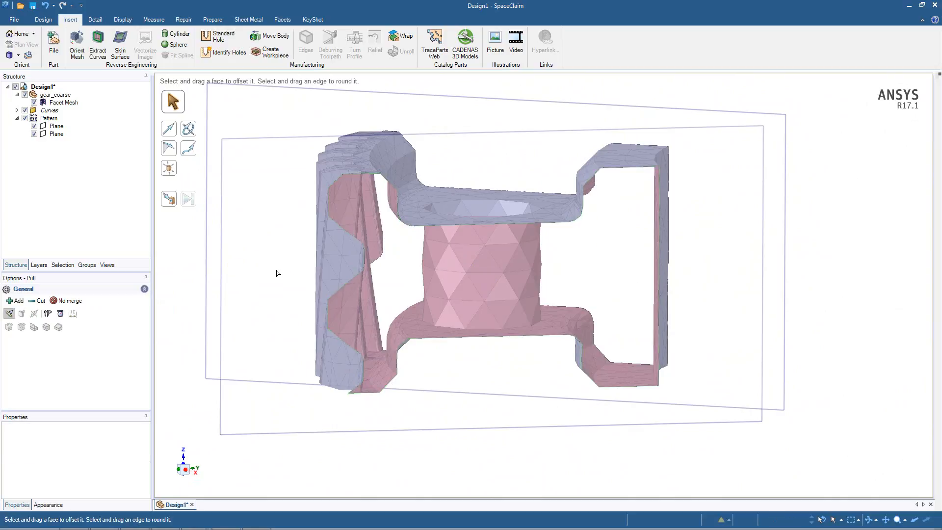
pyautogui.moveTo(276, 283); pyautogui.dragTo(271, 279, button='middle')
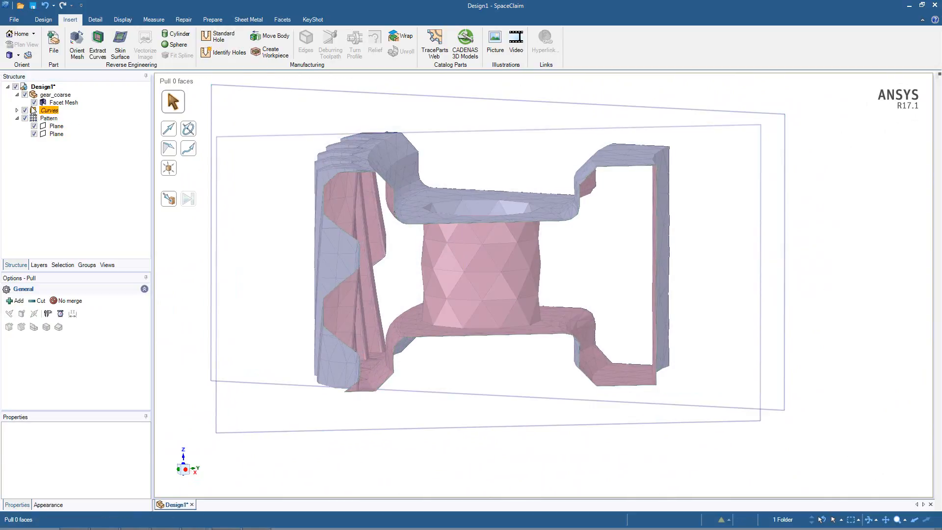
pyautogui.click(25, 94)
pyautogui.moveTo(572, 263); pyautogui.dragTo(602, 212, button='middle')
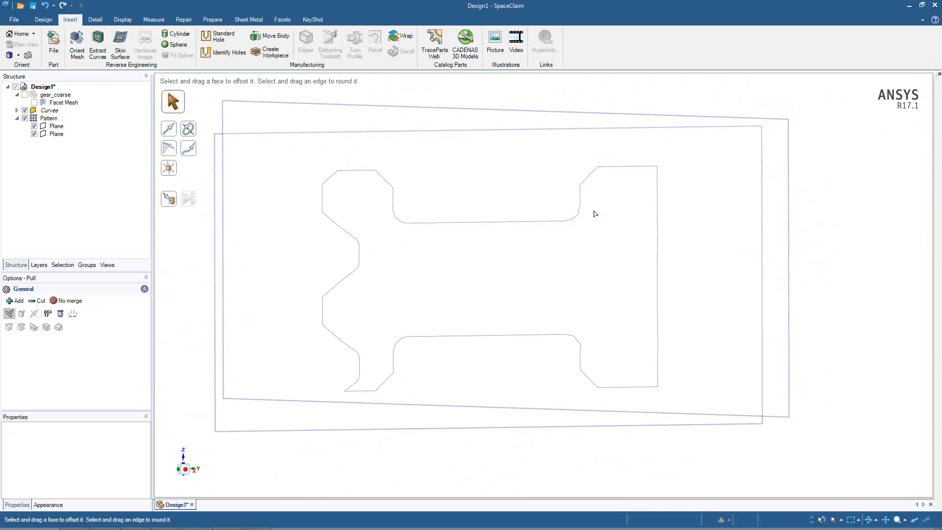
pyautogui.click(399, 135)
pyautogui.press('v')
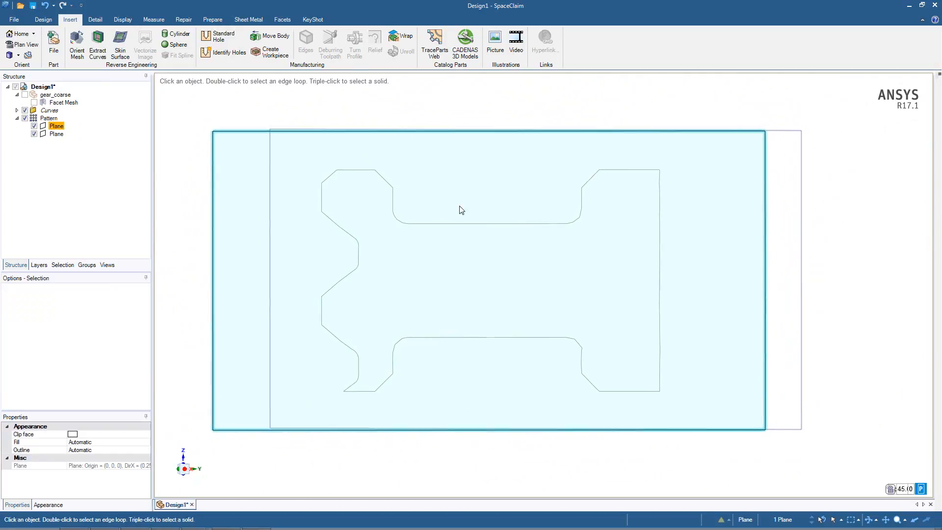
# Step: Examine the short segments at the profile's upper right inner fillet and compare them with the mesh facets, showing the mesh only temporarily
pyautogui.scroll(5, 588, 229)
pyautogui.click(559, 204)
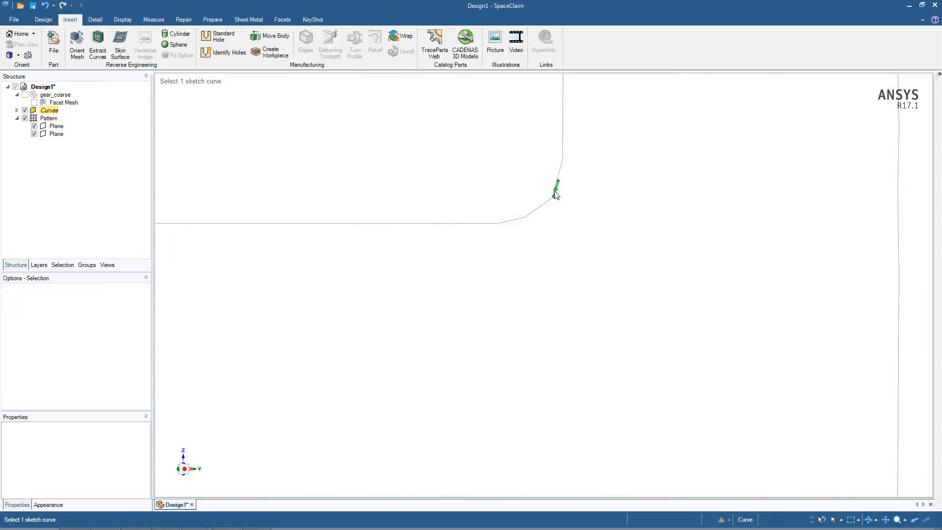
pyautogui.click(560, 169)
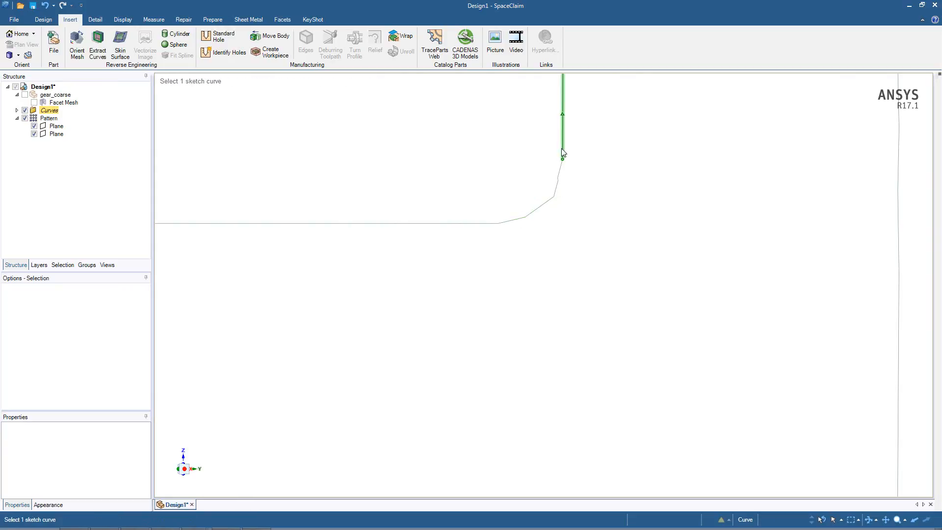
pyautogui.press('Escape')
pyautogui.scroll(-5, 543, 219)
pyautogui.scroll(-1, 544, 216)
pyautogui.keyDown('ctrl'); pyautogui.moveTo(530, 240); pyautogui.dragTo(555, 243, button='middle'); pyautogui.keyUp('ctrl')
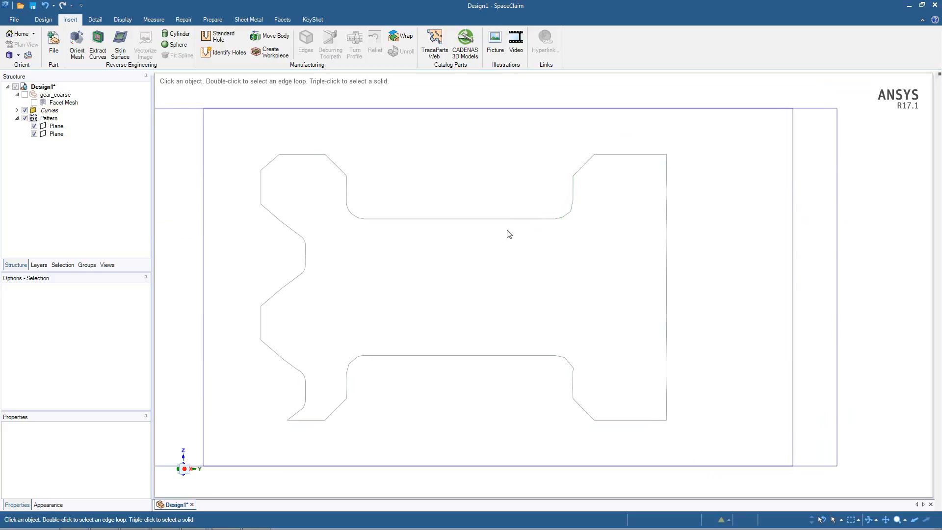
pyautogui.click(33, 102)
pyautogui.press('Escape')
pyautogui.scroll(5, 565, 213)
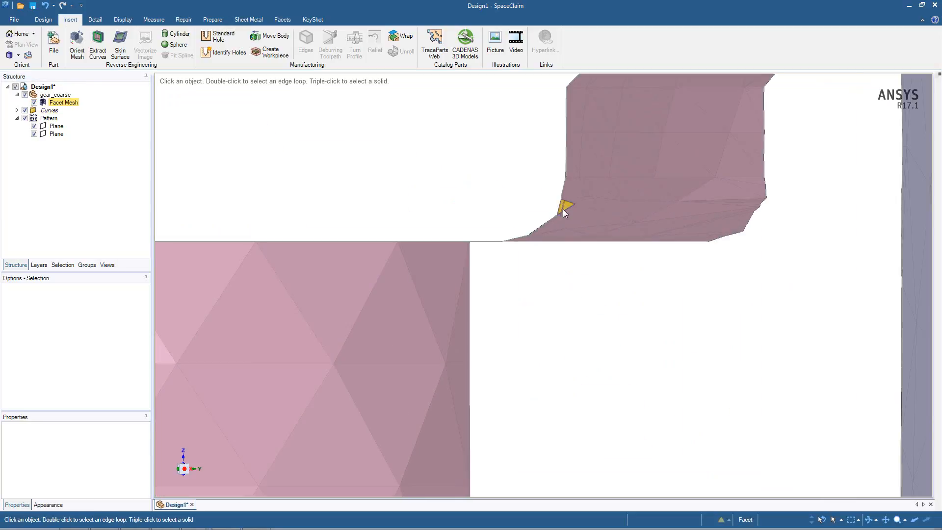
pyautogui.scroll(-5, 563, 198)
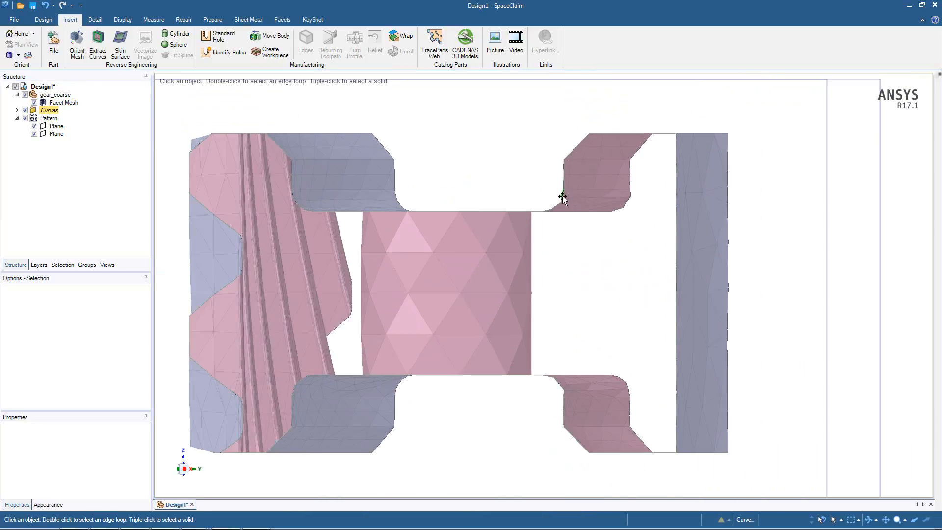
pyautogui.scroll(-1, 562, 197)
pyautogui.click(34, 102)
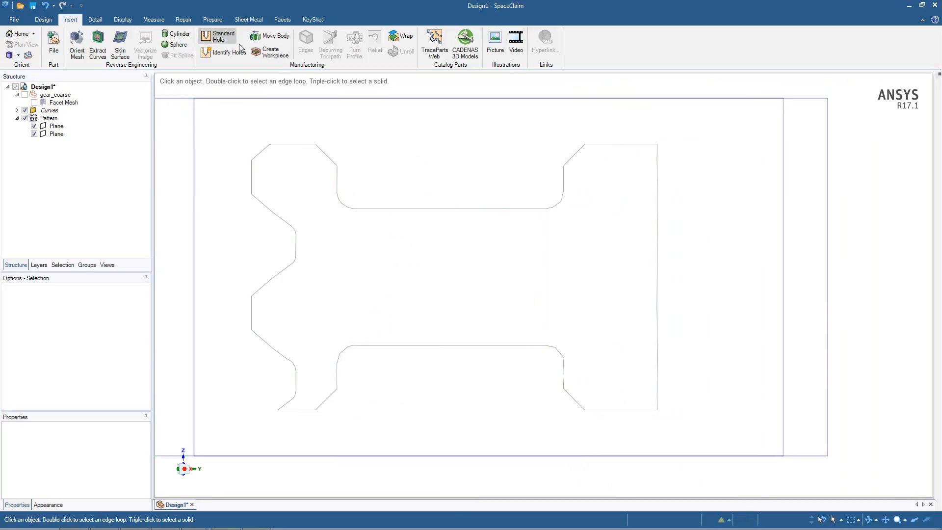
# Step: Fit the profile's upper recess curves with lines and arcs, correcting tangency, at a maximum distance of 0.2 mm
pyautogui.click(212, 20)
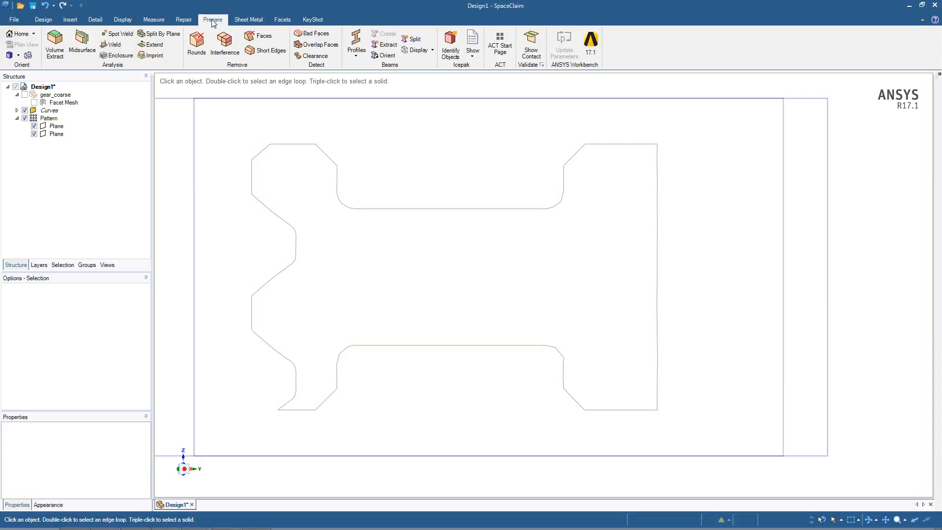
pyautogui.click(188, 21)
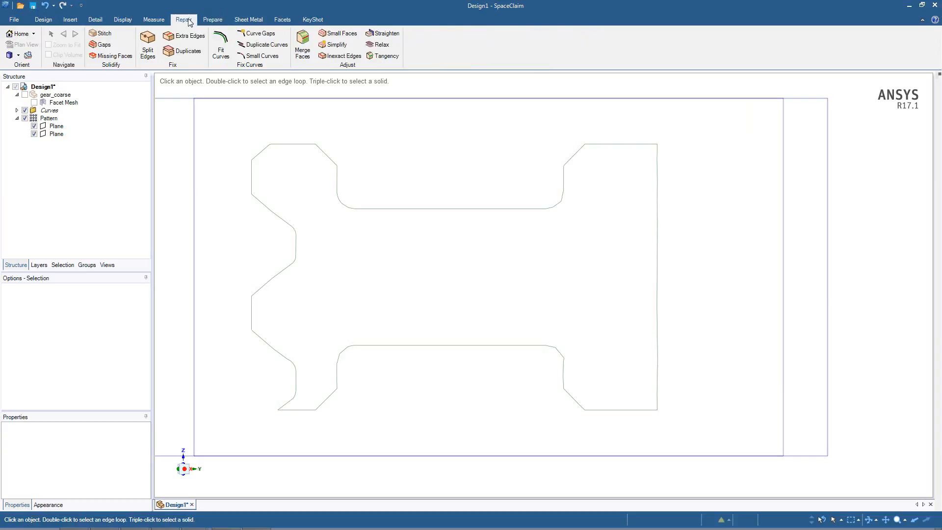
pyautogui.click(222, 50)
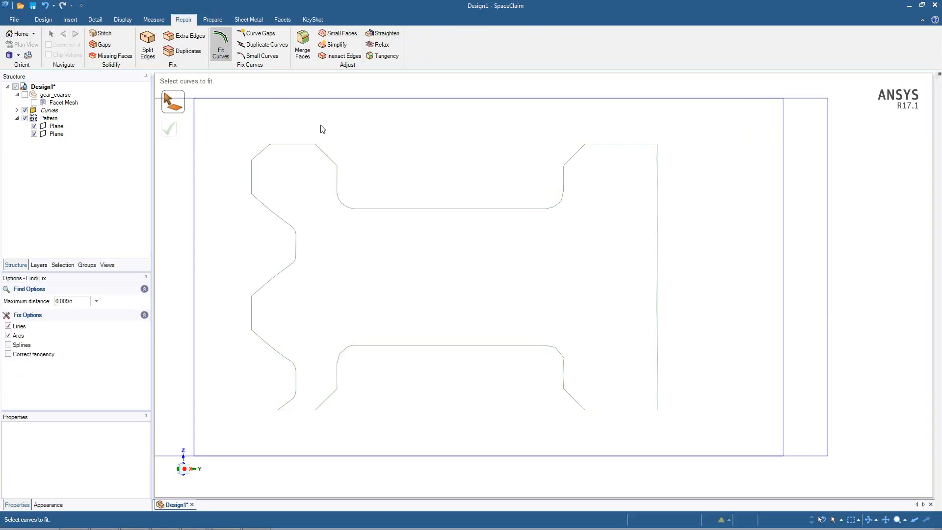
pyautogui.moveTo(300, 110); pyautogui.dragTo(602, 229)
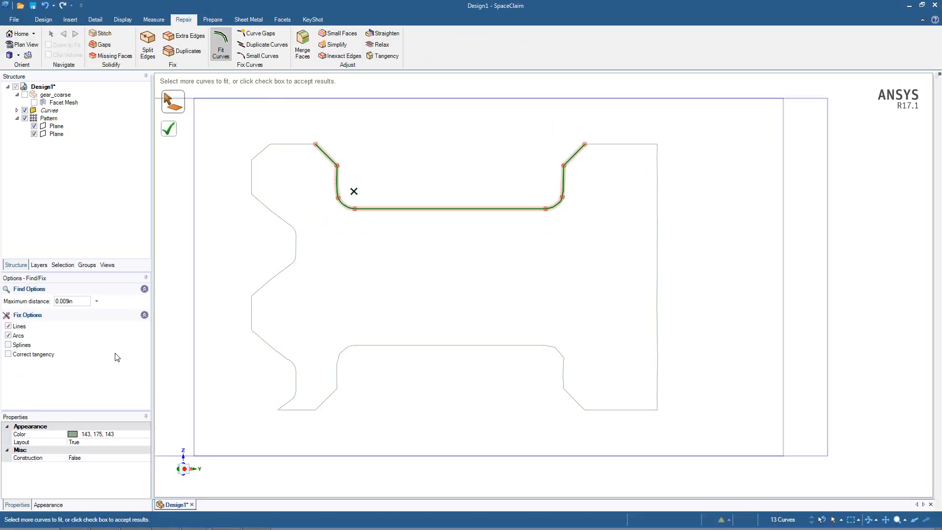
pyautogui.click(8, 354)
pyautogui.click(97, 301)
pyautogui.moveTo(97, 314); pyautogui.dragTo(43, 313)
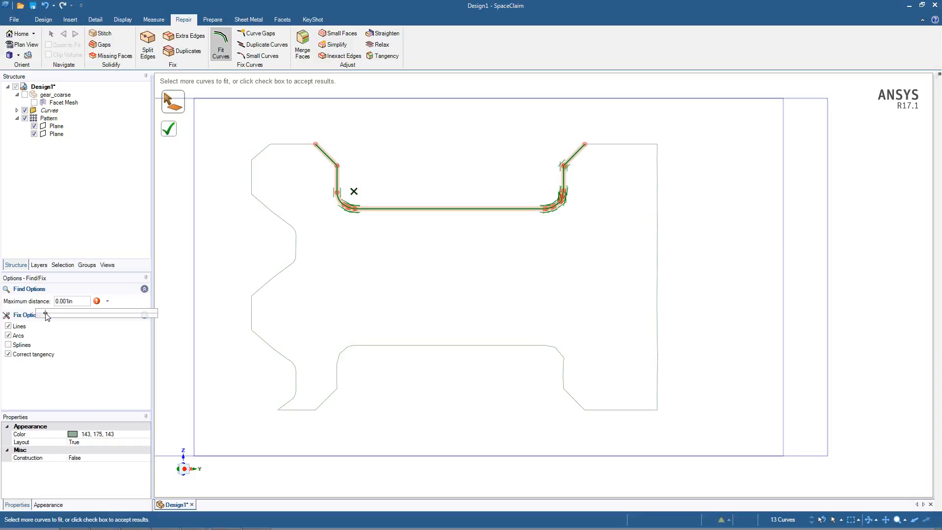
pyautogui.moveTo(47, 316); pyautogui.dragTo(147, 315)
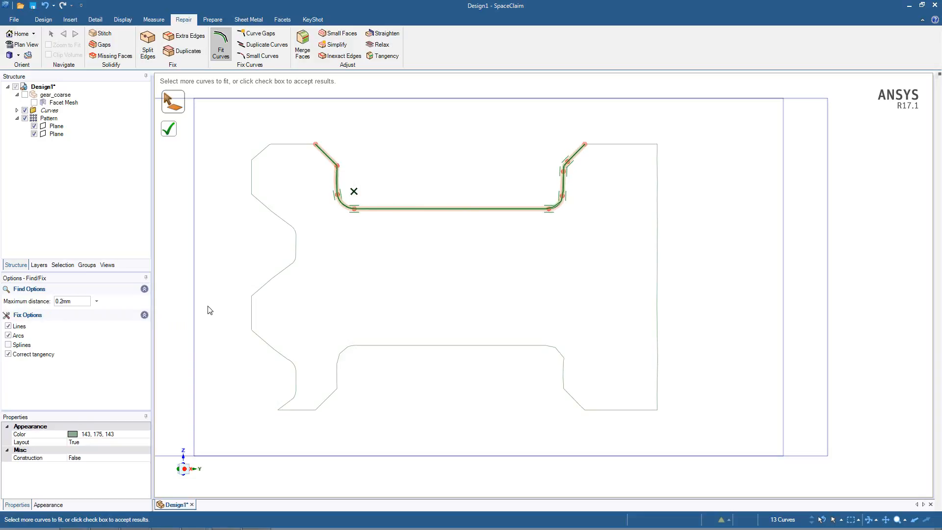
pyautogui.click(170, 131)
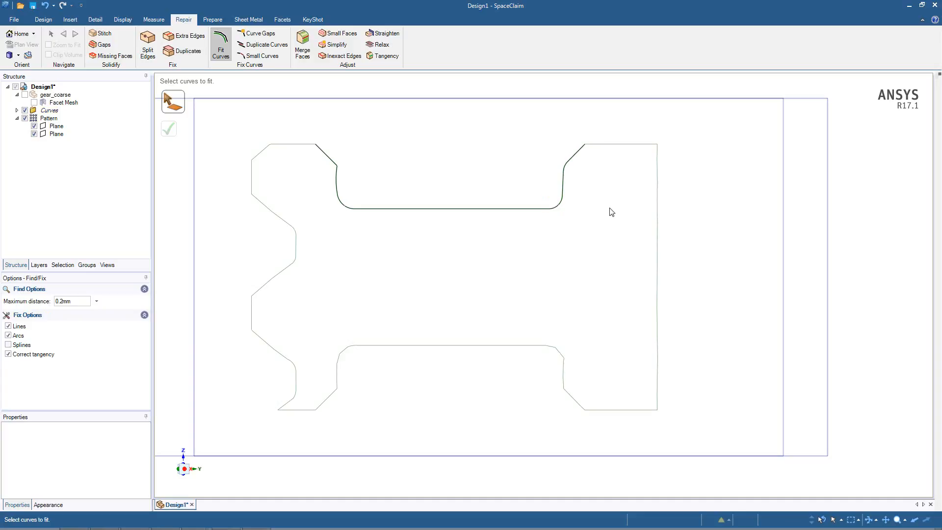
# Step: Fit the profile's full-height right edge, and fit the lower recess curves separately, using the same line, arc and tangency settings
pyautogui.moveTo(640, 121); pyautogui.dragTo(686, 264)
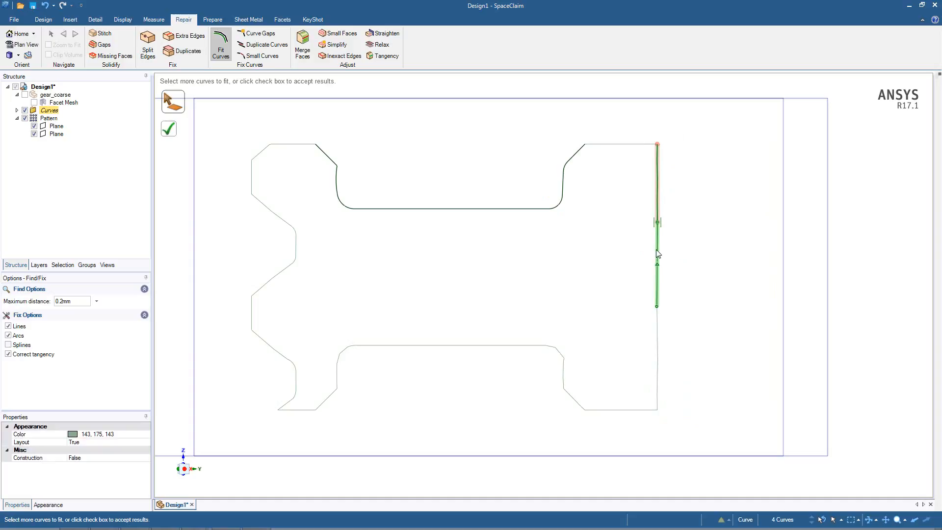
pyautogui.moveTo(641, 117); pyautogui.dragTo(678, 425)
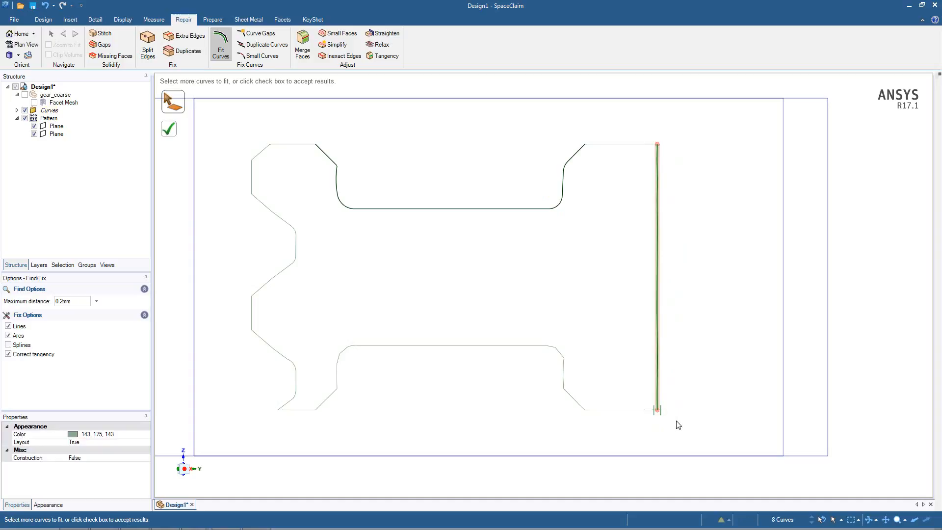
pyautogui.click(168, 129)
pyautogui.moveTo(303, 317); pyautogui.dragTo(603, 426)
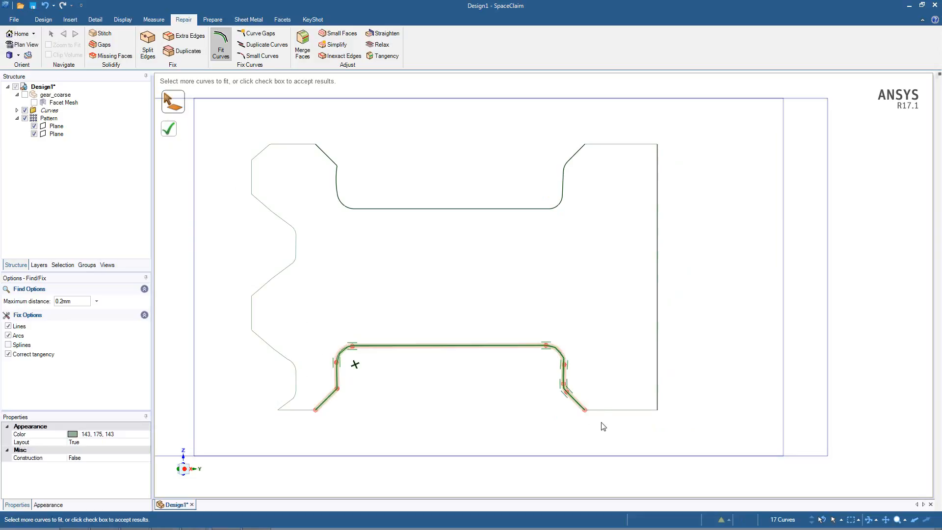
pyautogui.click(169, 129)
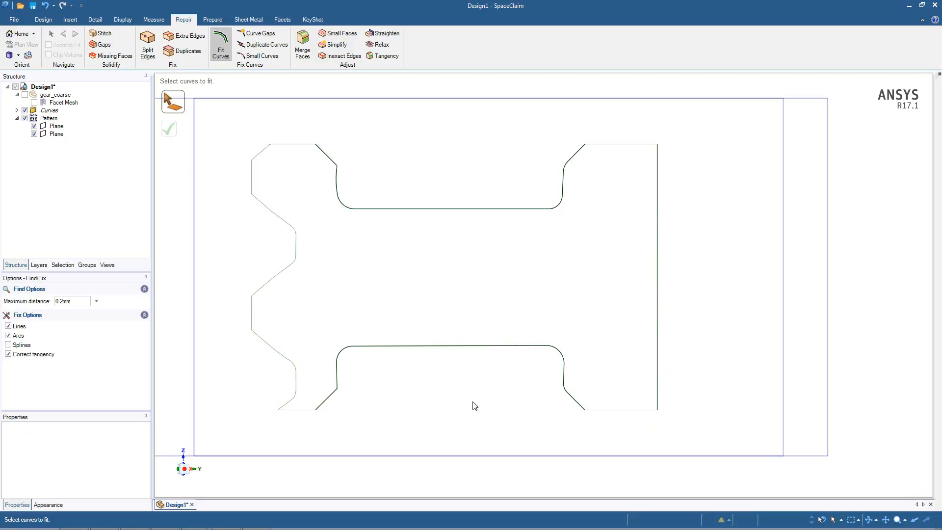
# Step: Show the facet mesh and examine how the fitted curves follow the facets at the lower recess's right fillet and chamfer corner
pyautogui.press('Escape')
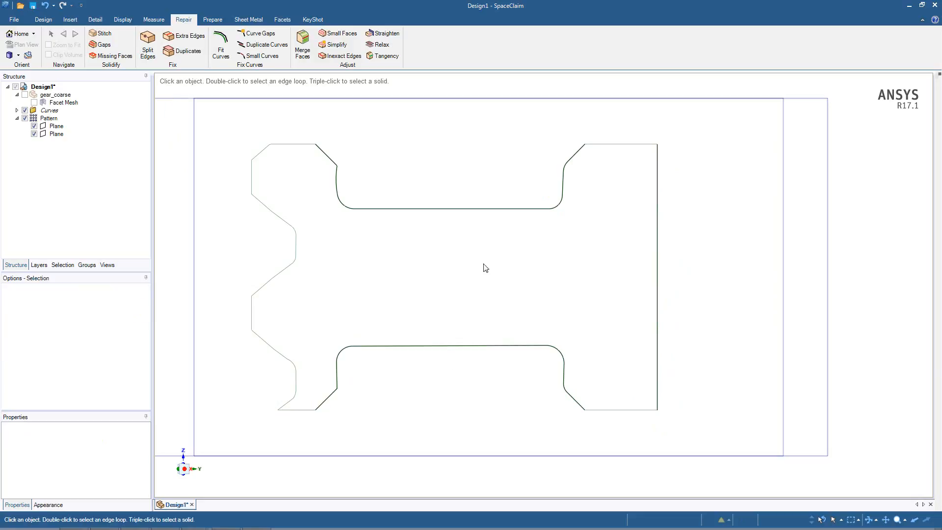
pyautogui.click(33, 102)
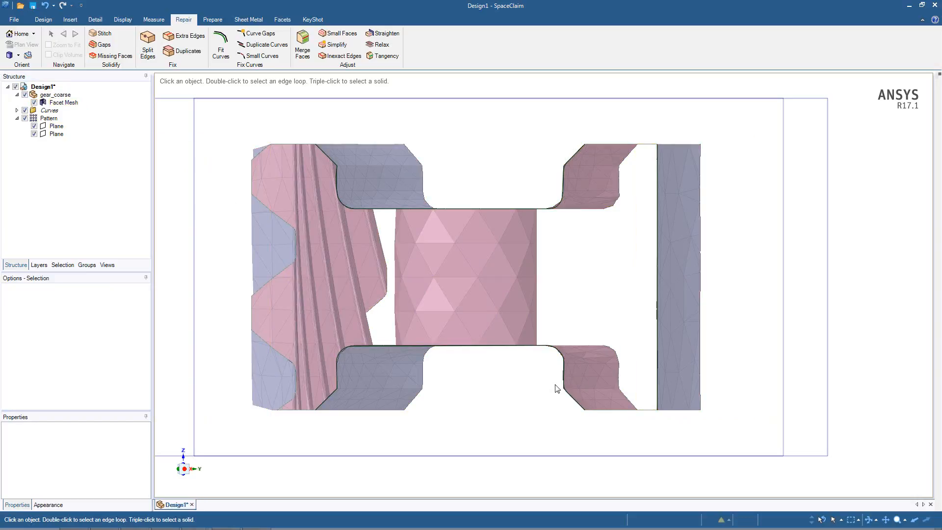
pyautogui.scroll(8, 554, 386)
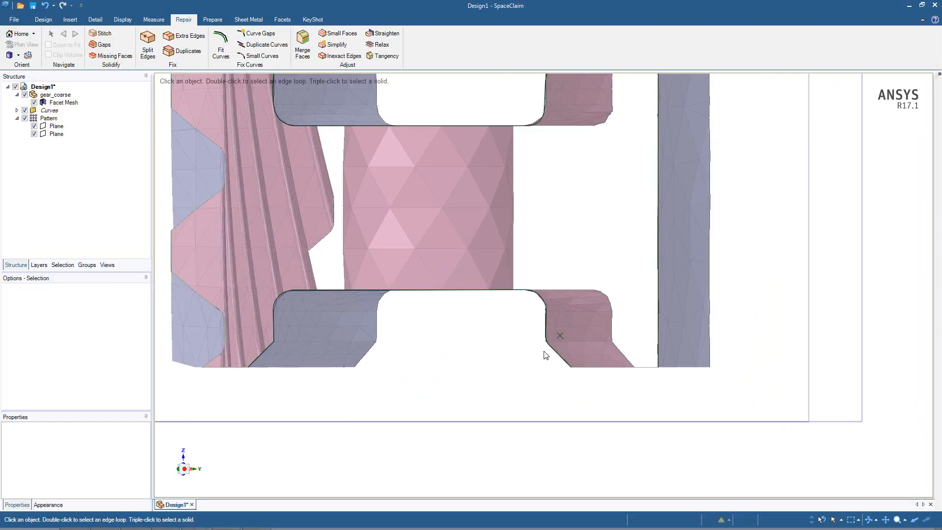
pyautogui.scroll(3, 544, 334)
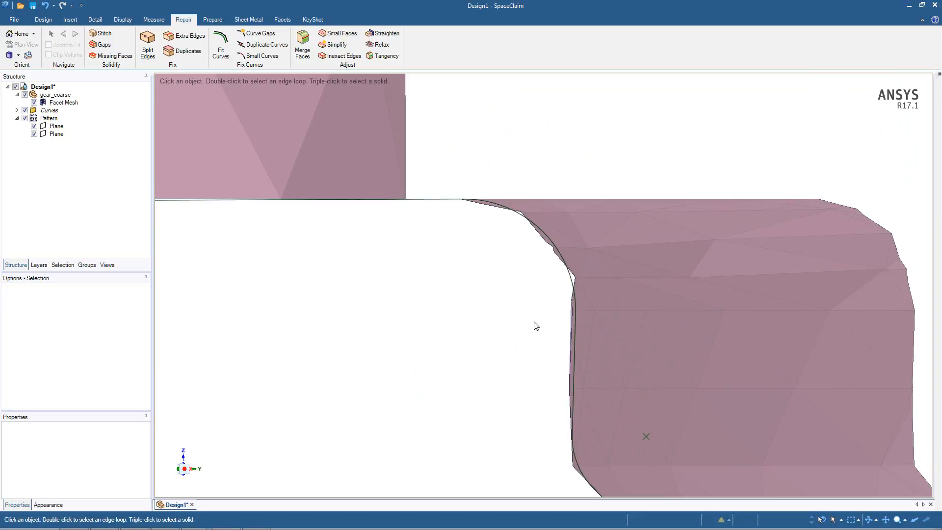
pyautogui.click(564, 266)
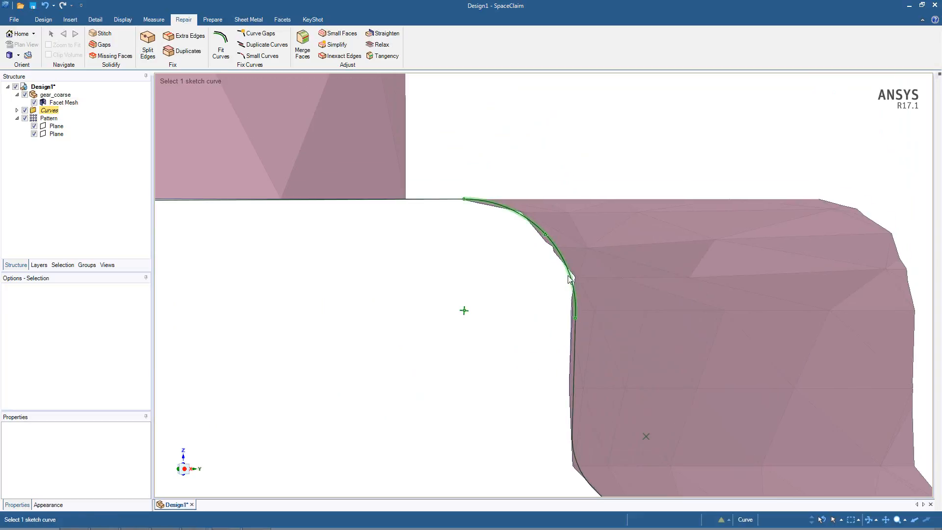
pyautogui.keyDown('shift'); pyautogui.moveTo(553, 372); pyautogui.dragTo(527, 257, button='middle'); pyautogui.keyUp('shift')
pyautogui.scroll(2, 554, 349)
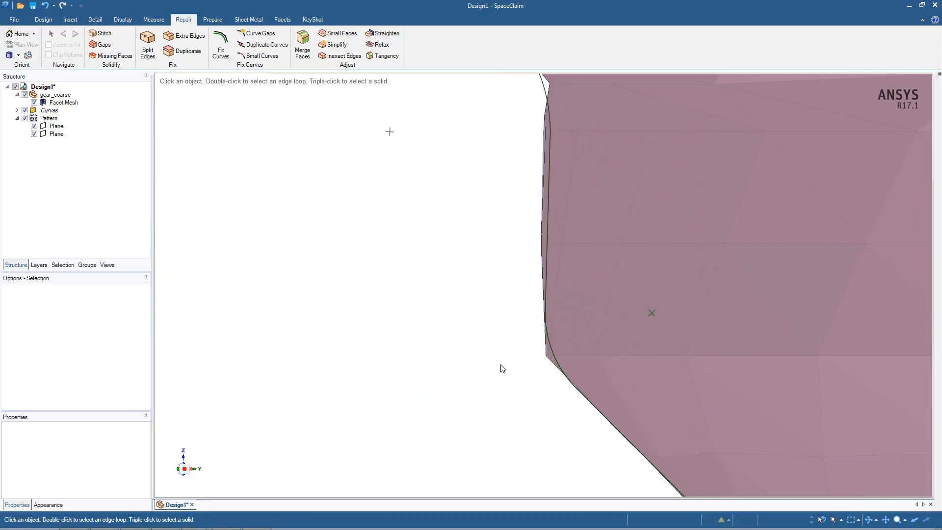
pyautogui.keyDown('shift'); pyautogui.moveTo(492, 370); pyautogui.dragTo(495, 355, button='middle'); pyautogui.keyUp('shift')
pyautogui.scroll(-1, 495, 355)
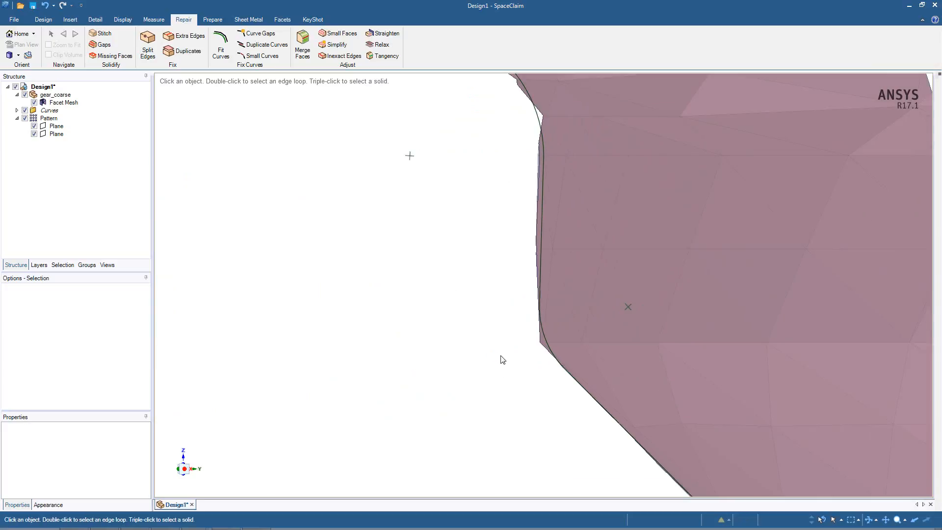
# Step: Remove the small arc between the lower recess's right side and chamfer with Fill, making the adjoining lines meet in a sharp corner
pyautogui.click(539, 337)
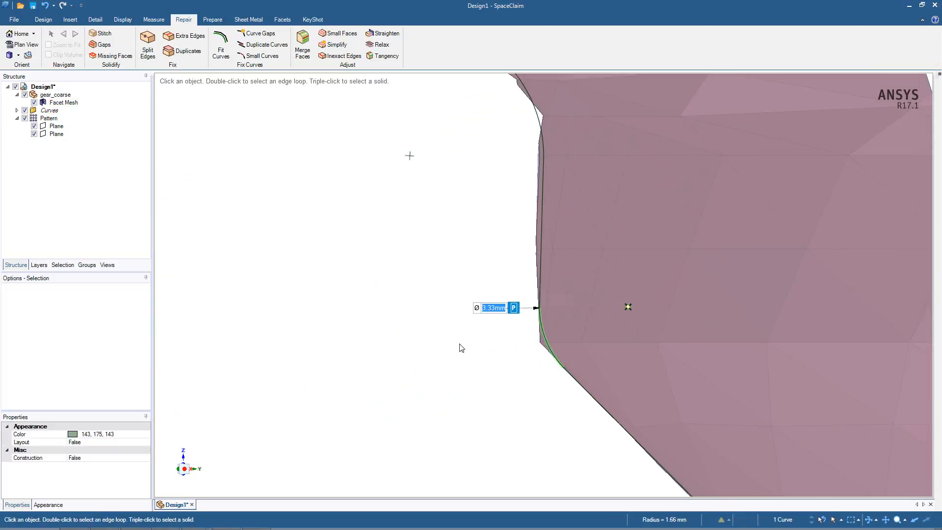
pyautogui.click(43, 20)
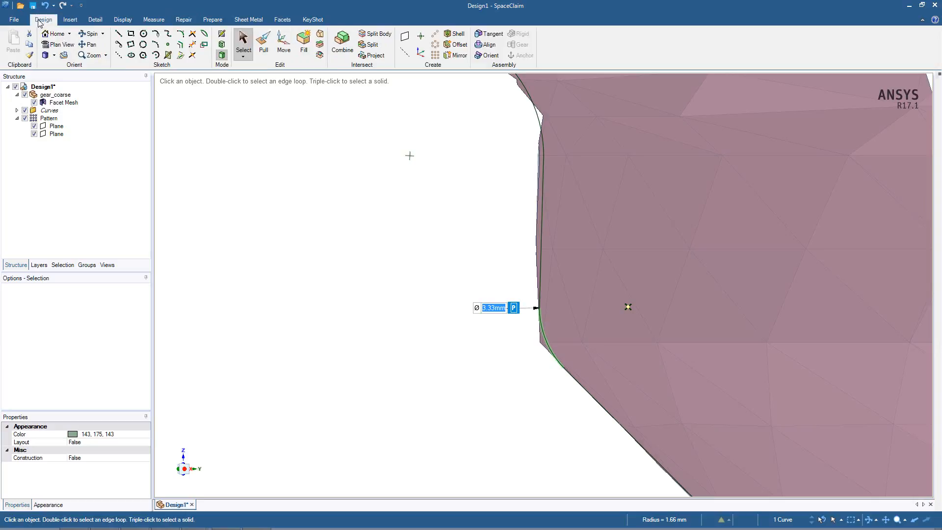
pyautogui.click(304, 50)
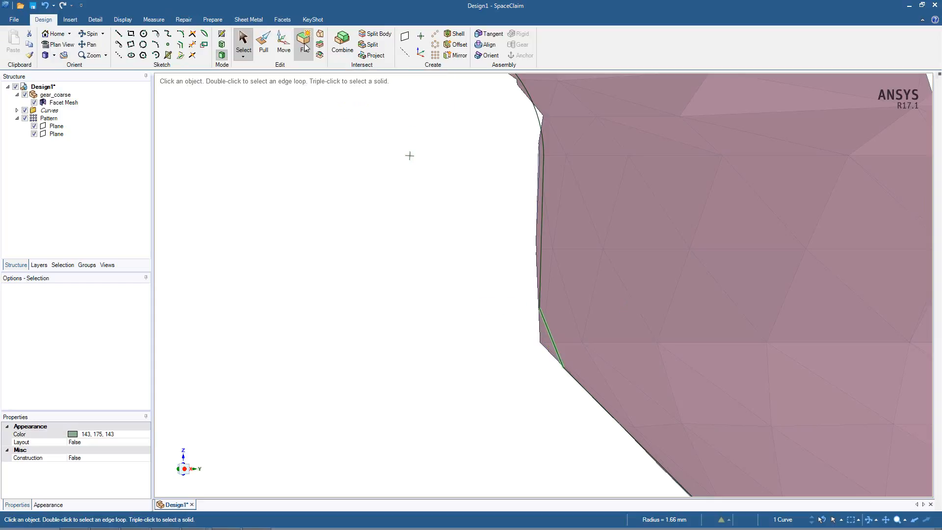
pyautogui.click(304, 47)
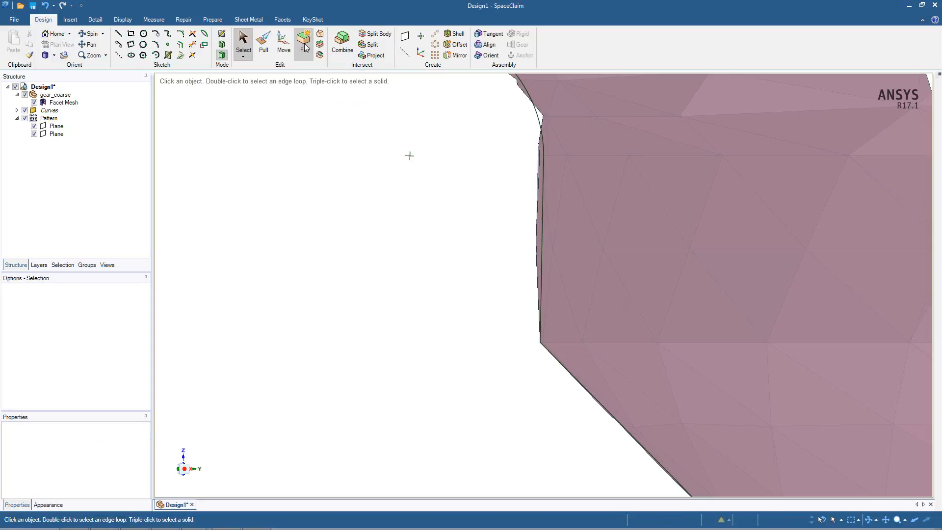
pyautogui.scroll(-4, 516, 345)
pyautogui.scroll(-5, 601, 372)
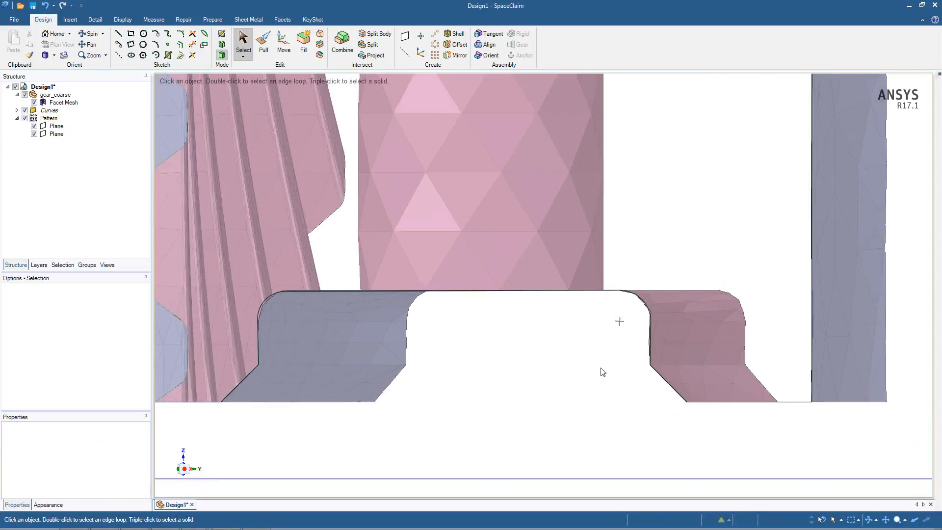
# Step: Hide the facet mesh and remove the tooth notch curves from the profile's toothed side with Fill, excluding the vertical tip lines
pyautogui.click(55, 102)
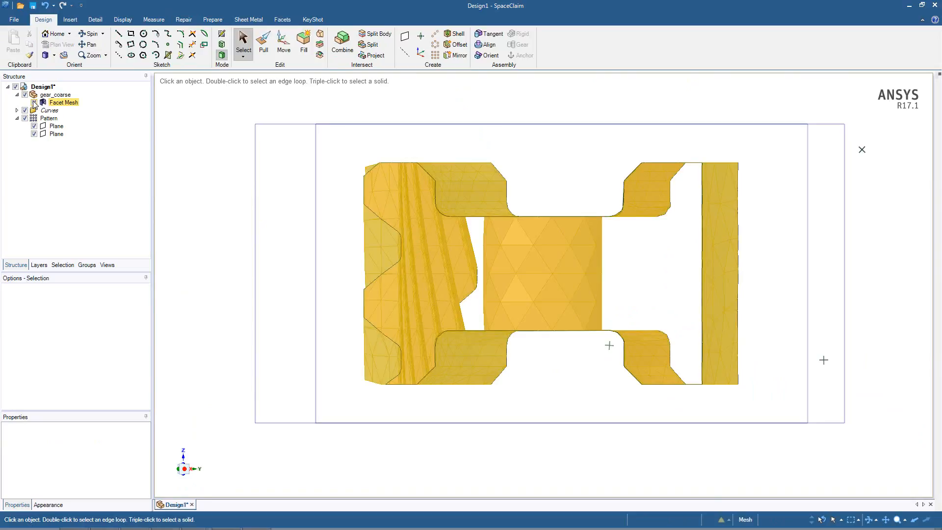
pyautogui.click(34, 102)
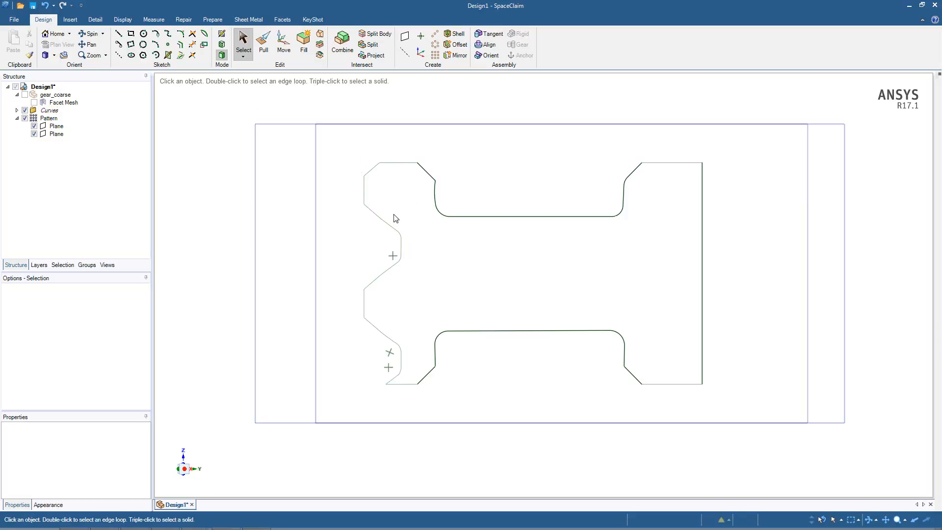
pyautogui.click(392, 228)
pyautogui.moveTo(340, 139); pyautogui.dragTo(412, 407)
pyautogui.keyDown('ctrl'); pyautogui.click(364, 307); pyautogui.keyUp('ctrl')
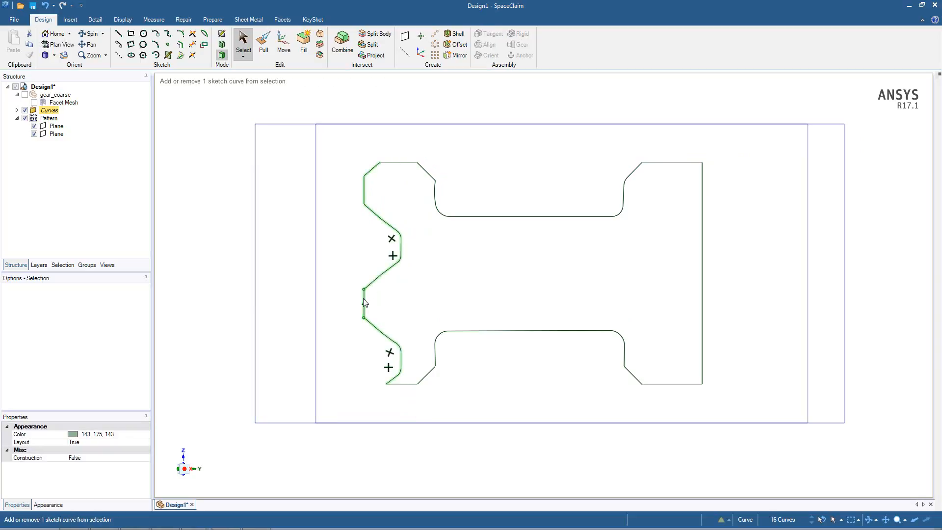
pyautogui.keyDown('ctrl'); pyautogui.click(364, 192); pyautogui.keyUp('ctrl')
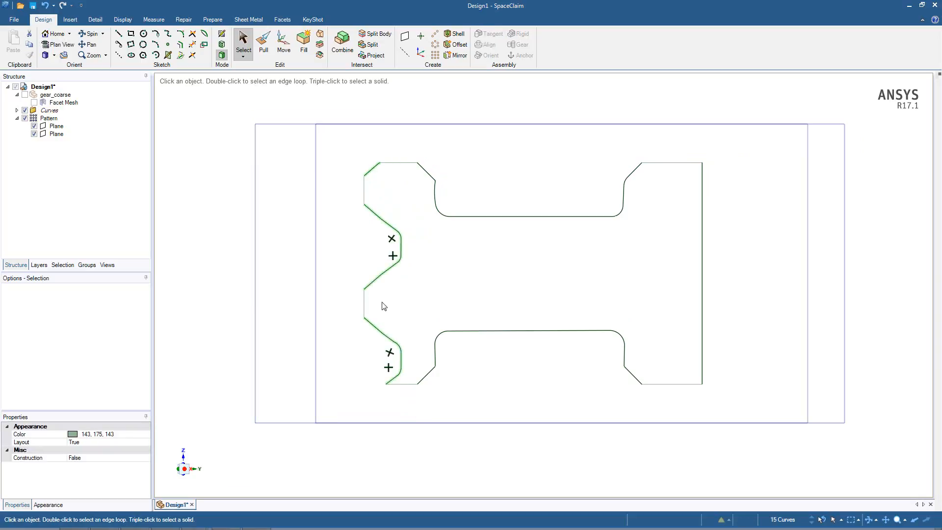
pyautogui.click(303, 42)
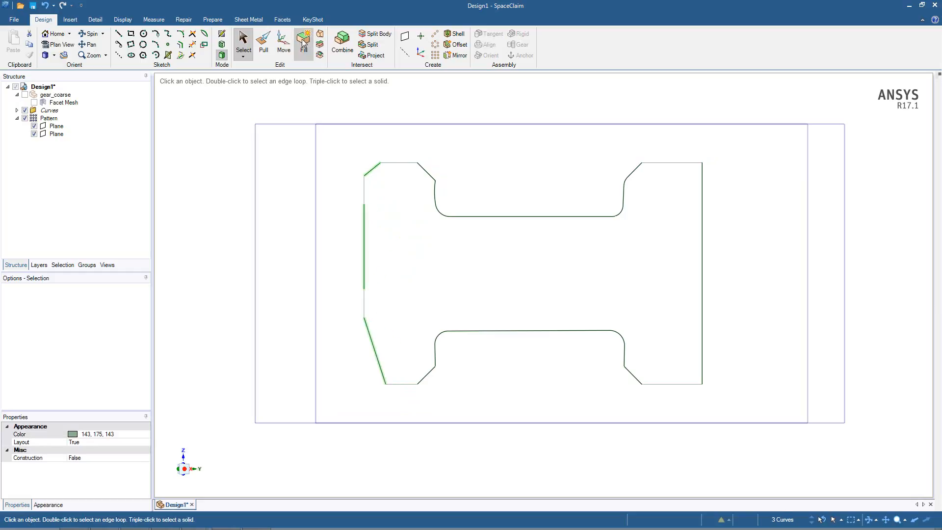
# Step: Merge the remaining toothed-side segments into one straight full-height edge that closes the profile
pyautogui.moveTo(328, 141); pyautogui.dragTo(378, 399)
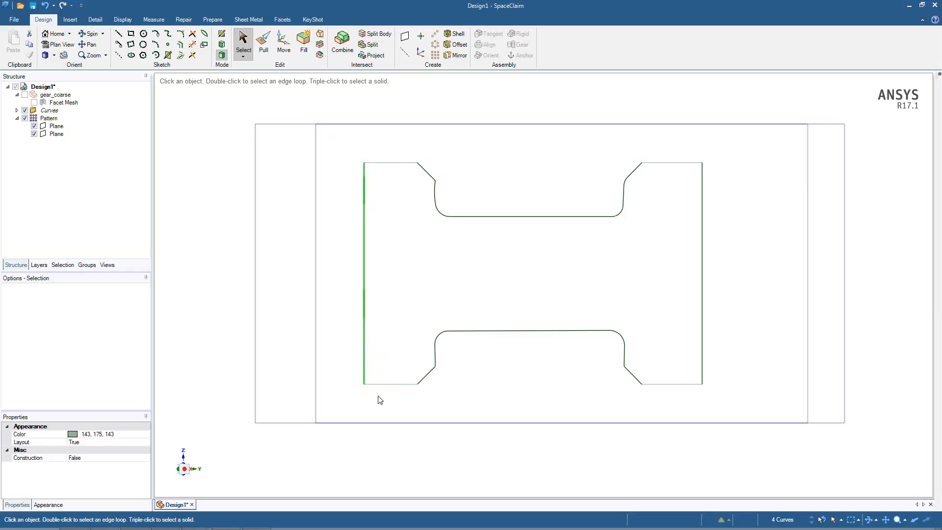
pyautogui.click(391, 277)
pyautogui.click(364, 236)
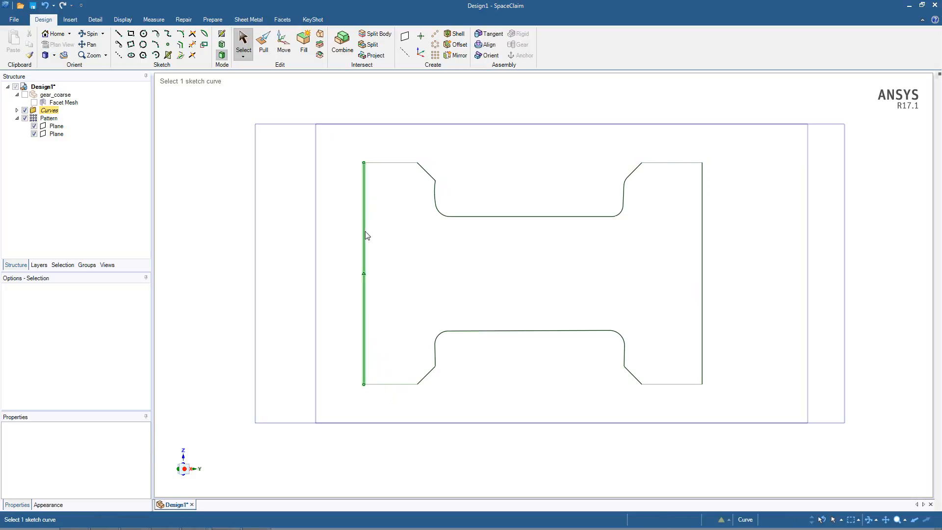
pyautogui.click(390, 258)
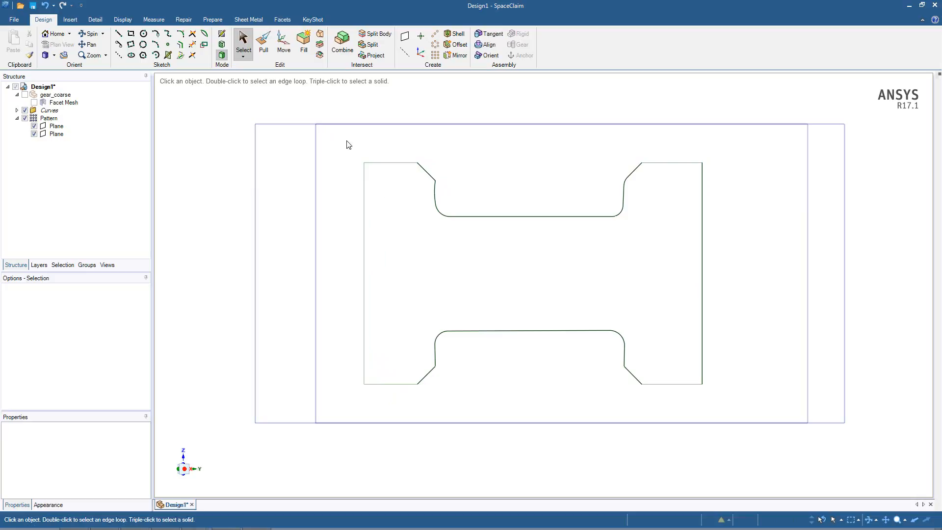
# Step: Fill the complete closed profile to create a planar surface
pyautogui.moveTo(355, 152); pyautogui.dragTo(727, 410)
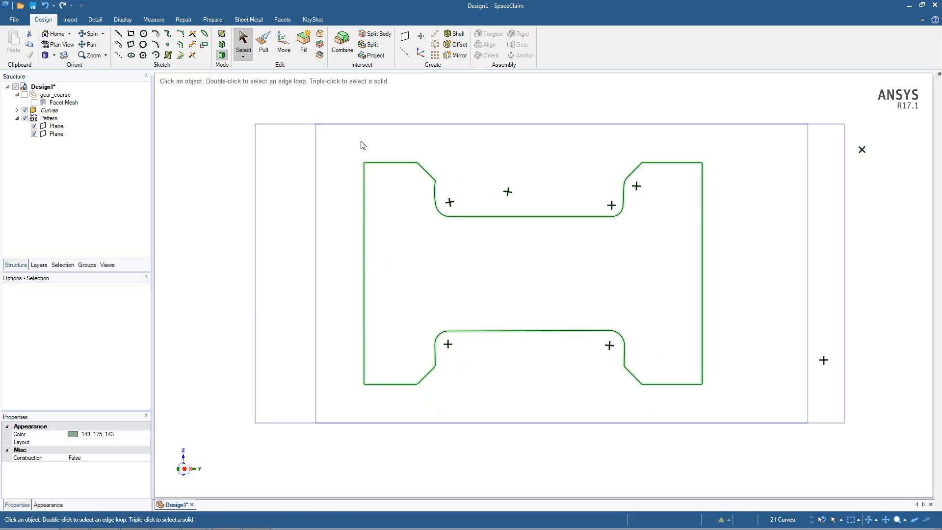
pyautogui.click(303, 49)
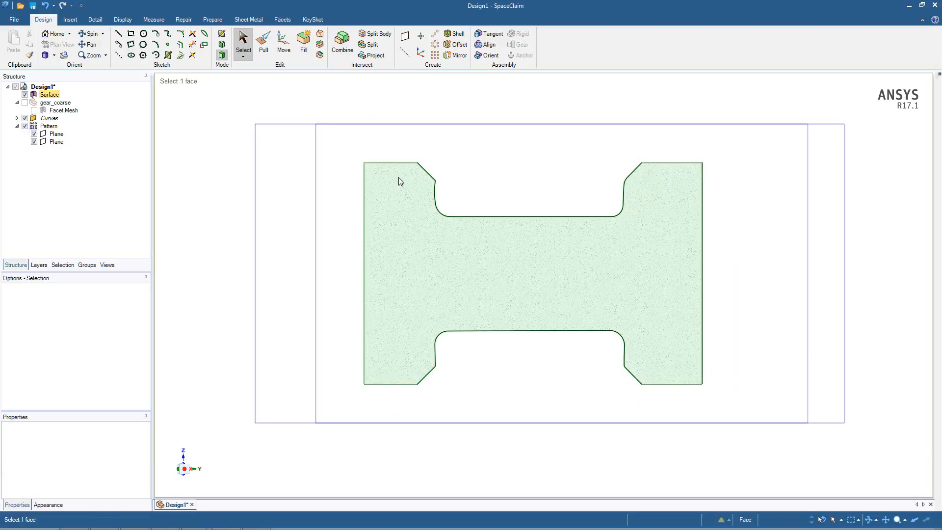
pyautogui.click(326, 184)
# Step: Show the facet mesh again and examine the profile surface against the gear sector from an angled view
pyautogui.moveTo(324, 191); pyautogui.dragTo(338, 224, button='middle')
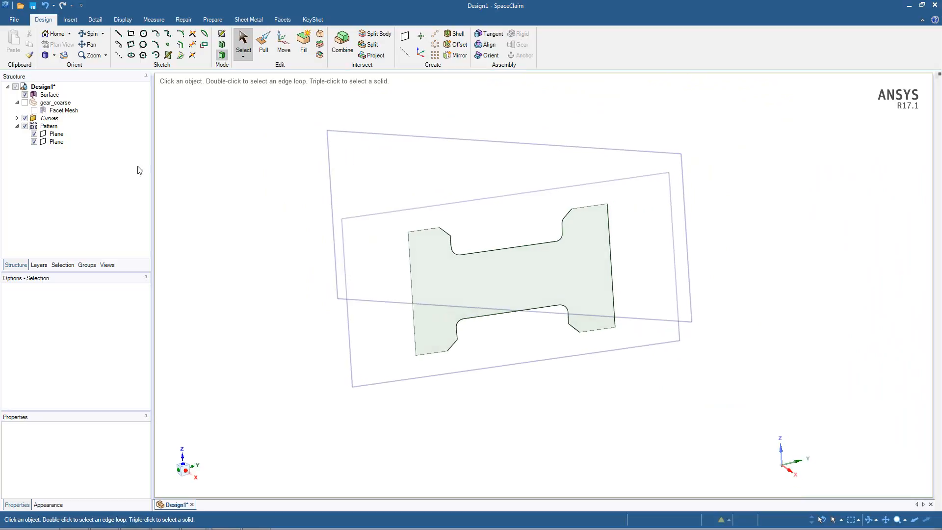
pyautogui.click(34, 110)
pyautogui.moveTo(279, 267); pyautogui.dragTo(611, 287, button='middle')
pyautogui.click(611, 286)
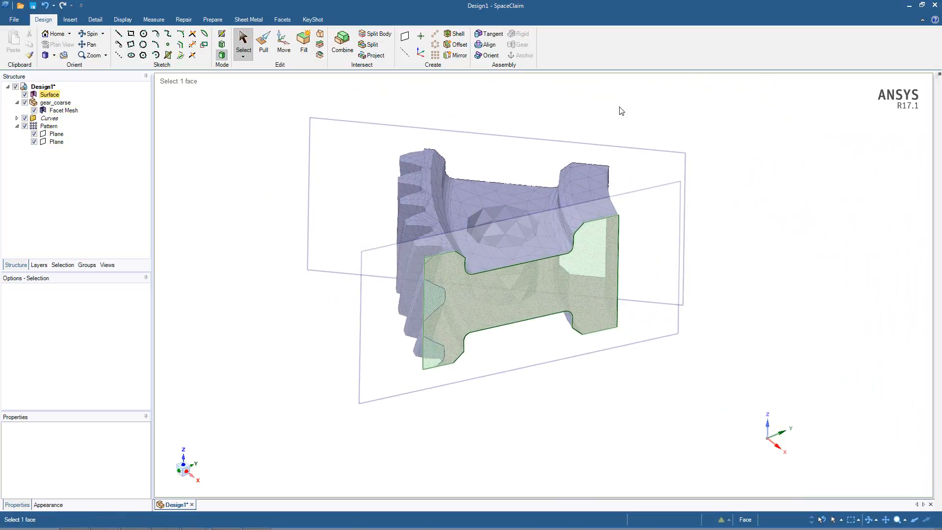
pyautogui.click(658, 364)
pyautogui.moveTo(622, 396); pyautogui.dragTo(493, 298, button='middle')
pyautogui.click(493, 297)
pyautogui.scroll(3, 493, 297)
pyautogui.press('Escape')
pyautogui.click(600, 240)
pyautogui.click(614, 215)
pyautogui.click(608, 237)
pyautogui.click(600, 242)
pyautogui.click(689, 244)
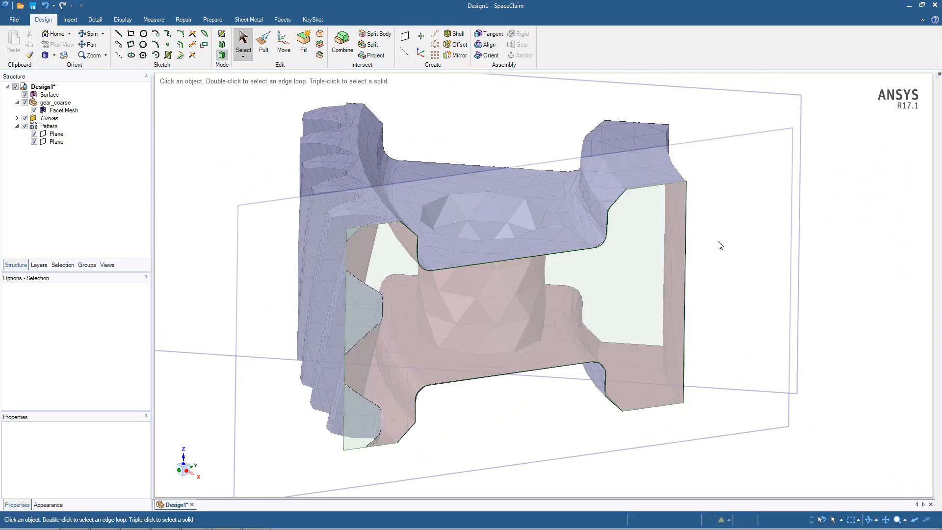
# Step: Select all facets of the round through-hole's wall and fit a solid cylinder to them
pyautogui.moveTo(717, 242); pyautogui.dragTo(473, 268, button='middle')
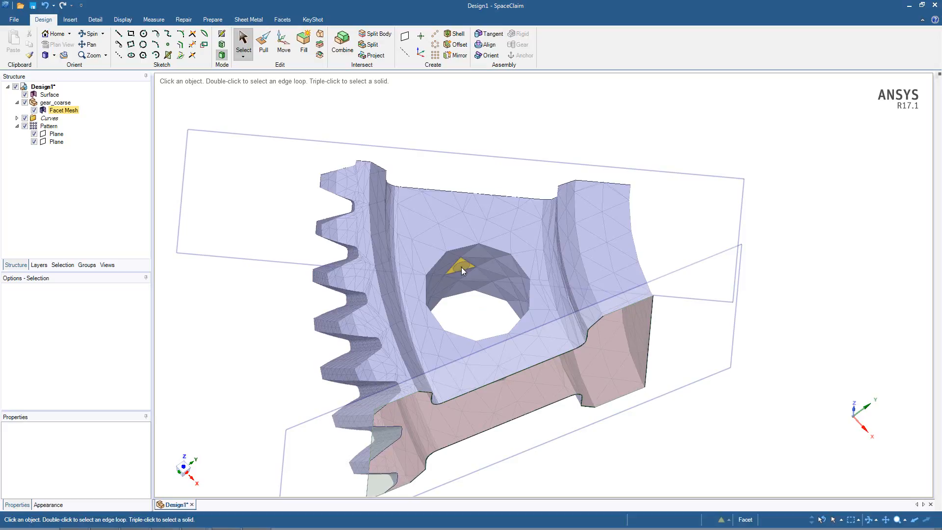
pyautogui.doubleClick(461, 266)
pyautogui.moveTo(461, 266); pyautogui.dragTo(302, 305, button='middle')
pyautogui.click(71, 21)
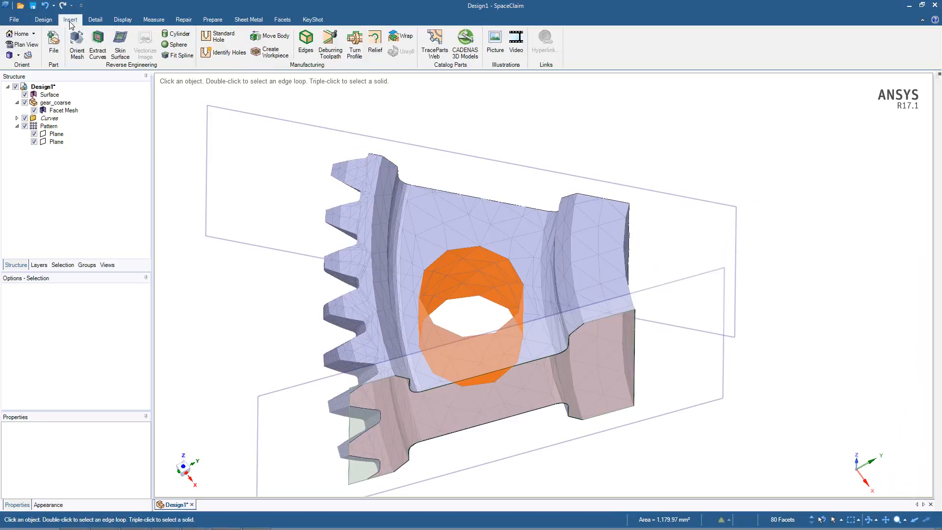
pyautogui.click(179, 35)
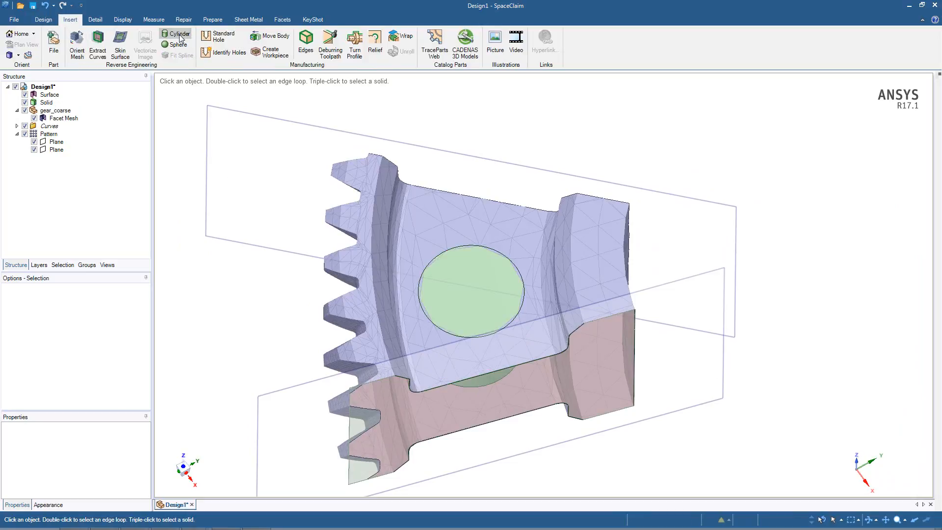
# Step: Examine the fitted cylinder and the profile surface in relation to the gear sector mesh
pyautogui.moveTo(259, 332); pyautogui.dragTo(258, 330, button='middle')
pyautogui.click(370, 321)
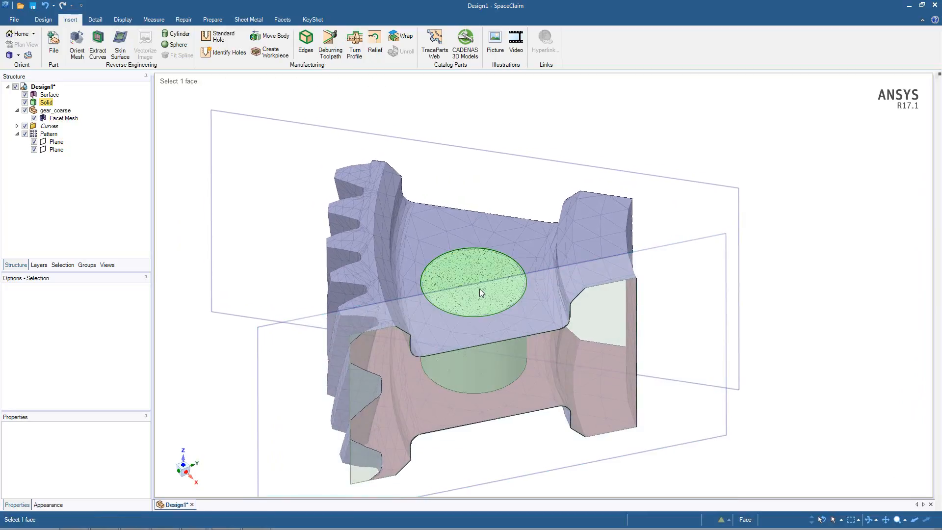
pyautogui.click(584, 339)
pyautogui.click(590, 342)
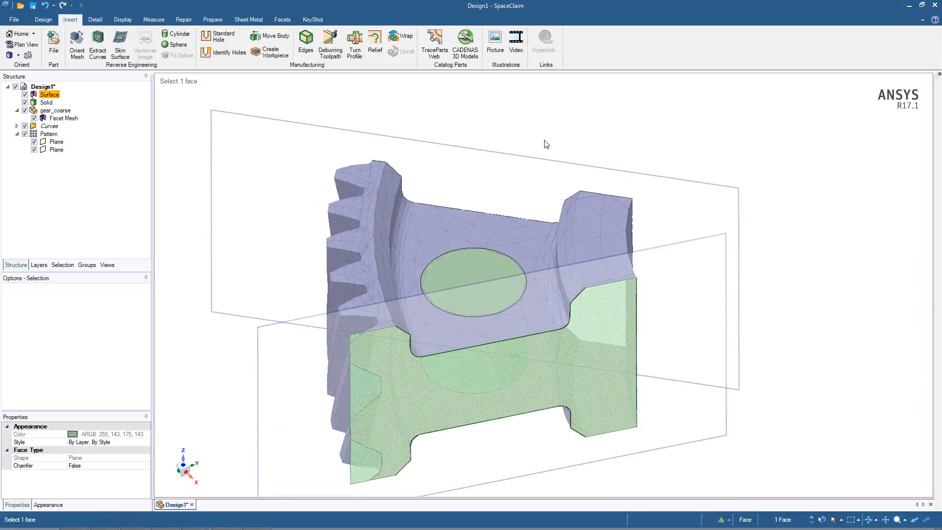
pyautogui.click(524, 192)
pyautogui.scroll(1, 524, 194)
pyautogui.moveTo(524, 194); pyautogui.dragTo(518, 195, button='middle')
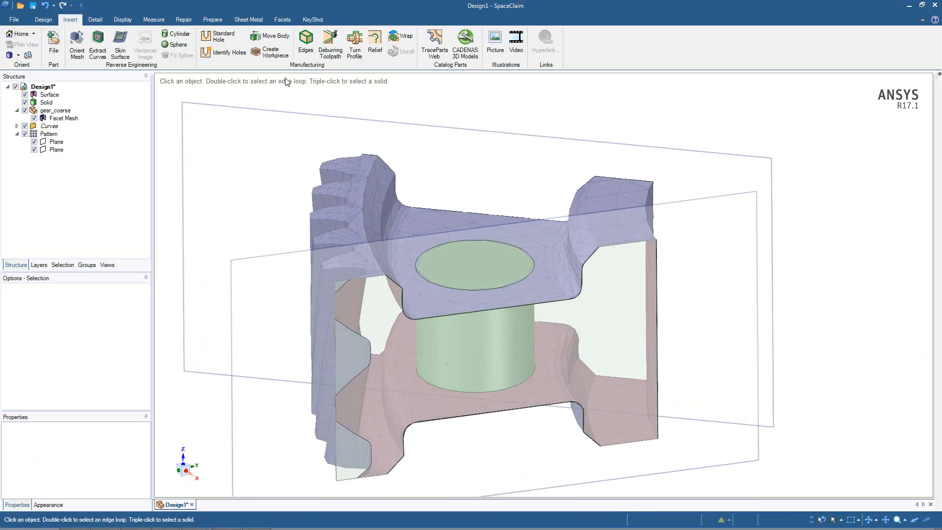
# Step: Pull the cylinder's upper end face outward about 1.41 mm so it extends beyond the gear sector's web
pyautogui.click(47, 19)
pyautogui.click(493, 270)
pyautogui.scroll(1, 495, 269)
pyautogui.scroll(3, 495, 268)
pyautogui.moveTo(494, 269); pyautogui.dragTo(492, 281, button='middle')
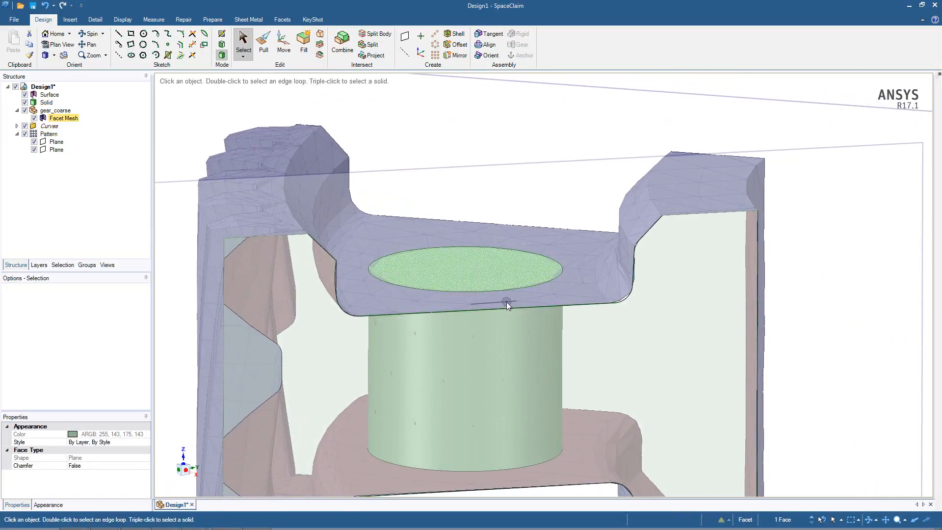
pyautogui.click(501, 289)
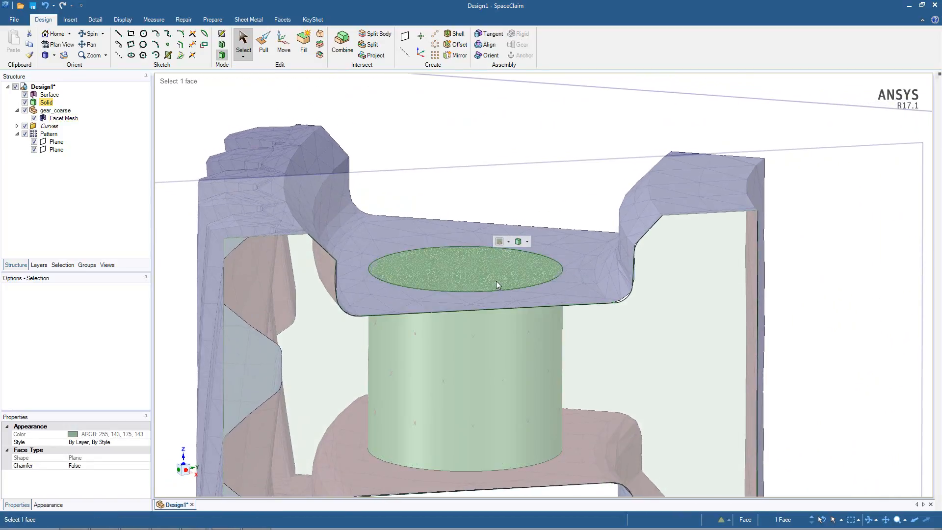
pyautogui.scroll(-1, 496, 280)
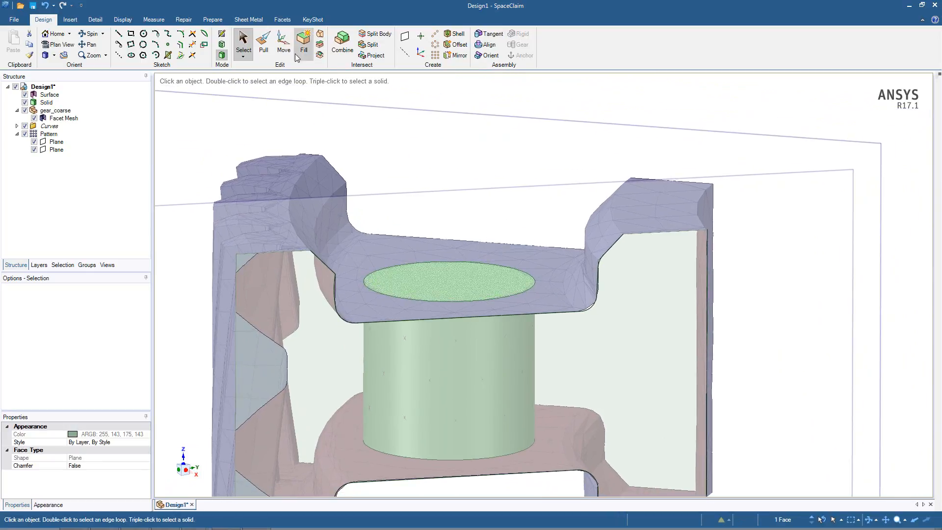
pyautogui.click(263, 46)
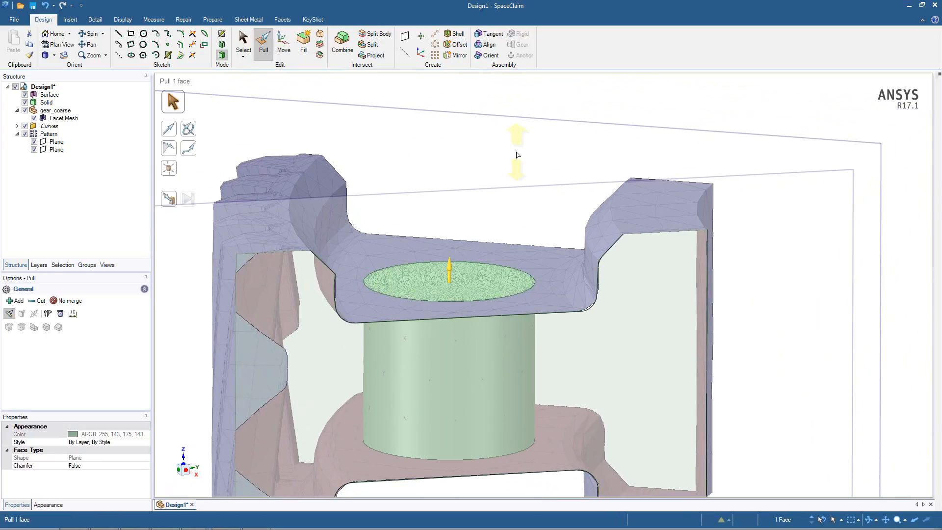
pyautogui.scroll(1, 484, 263)
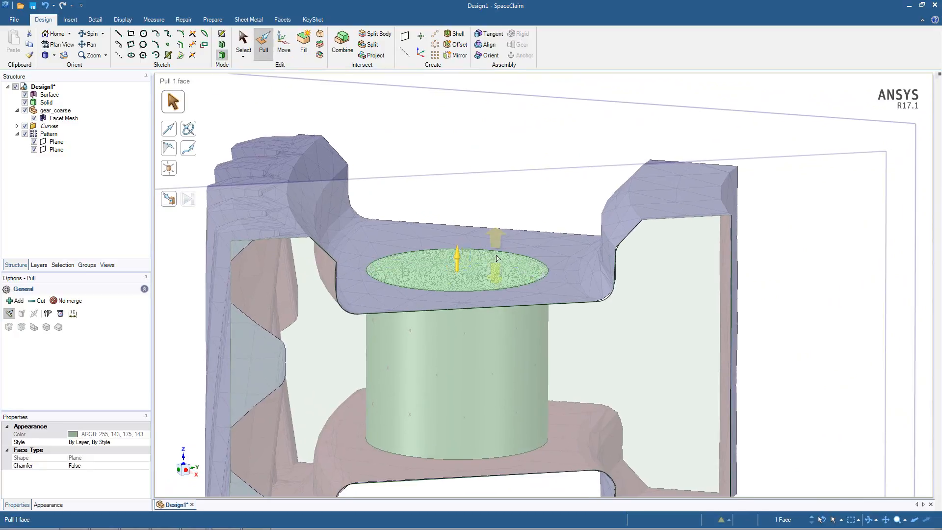
pyautogui.moveTo(543, 215); pyautogui.dragTo(545, 205)
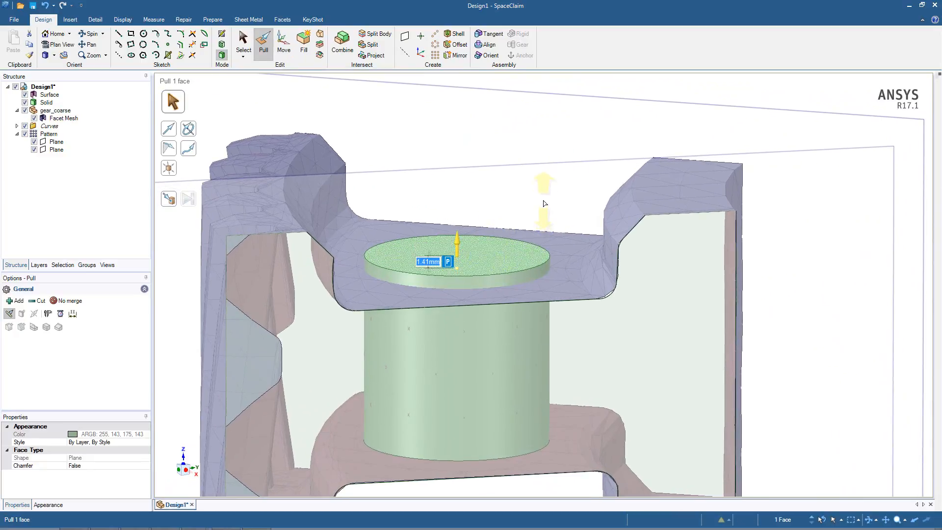
pyautogui.press('Up')
pyautogui.press('Up')
# Step: Pull the cylinder's lower end face outward about 1.2 mm beyond the underside of the web
pyautogui.click(648, 313)
pyautogui.moveTo(648, 313); pyautogui.dragTo(608, 265, button='middle')
pyautogui.click(538, 393)
pyautogui.click(497, 288)
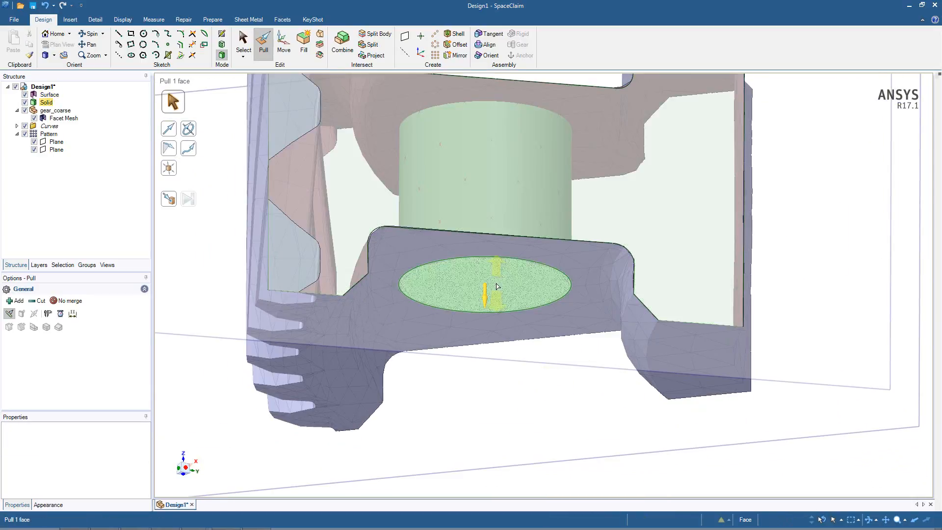
pyautogui.moveTo(510, 282); pyautogui.dragTo(512, 297)
pyautogui.moveTo(542, 318); pyautogui.dragTo(535, 165, button='middle')
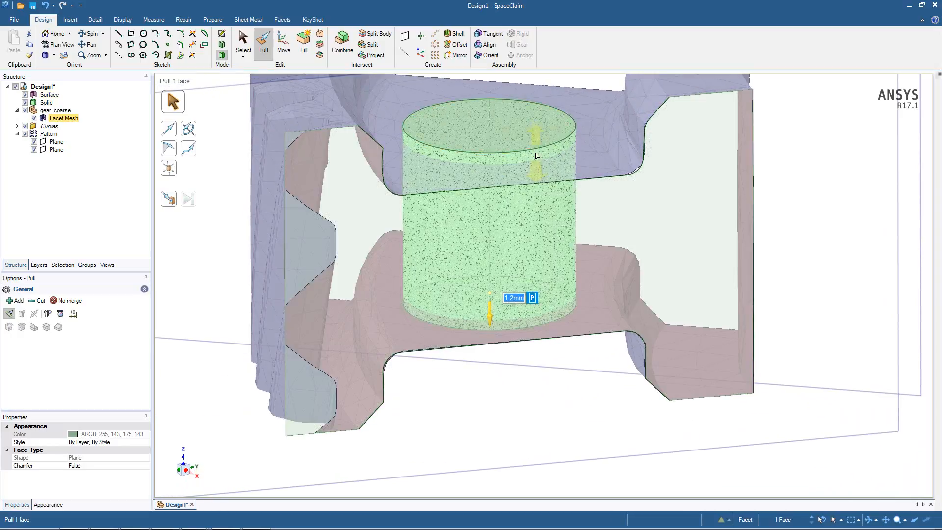
# Step: Check the radius of the fitted cylinder's wall
pyautogui.click(535, 181)
pyautogui.moveTo(649, 251); pyautogui.dragTo(660, 238, button='middle')
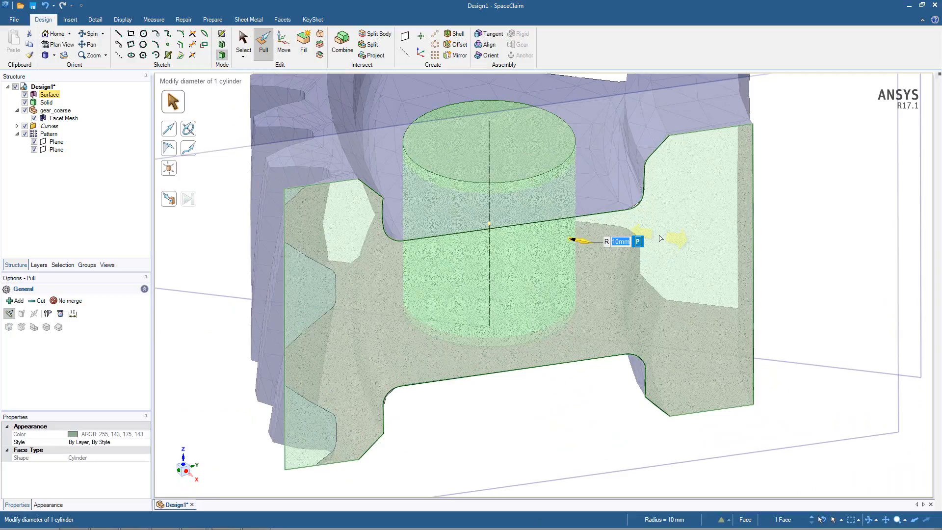
pyautogui.write('9')
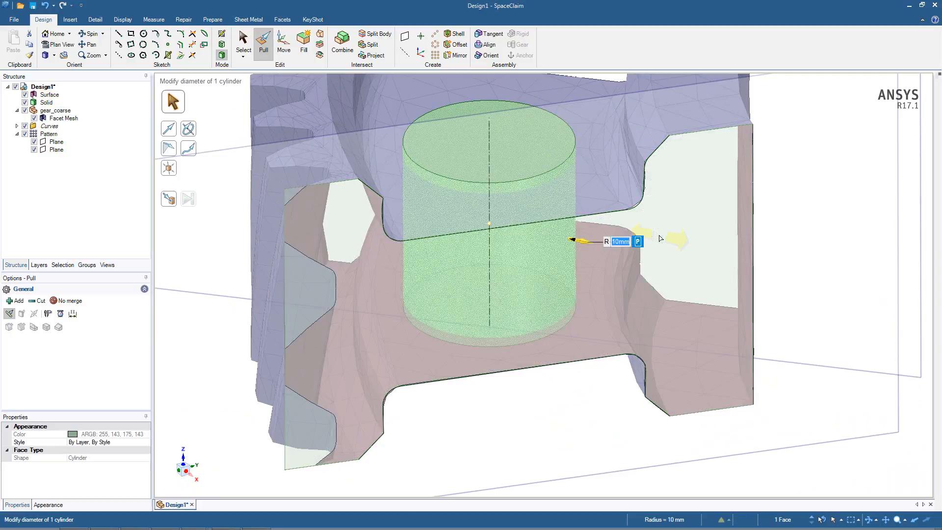
pyautogui.press('Return')
pyautogui.moveTo(566, 231); pyautogui.dragTo(596, 241, button='middle')
pyautogui.hotkey('ctrl', 'z')
pyautogui.click(794, 228)
pyautogui.moveTo(790, 230); pyautogui.dragTo(799, 231, button='middle')
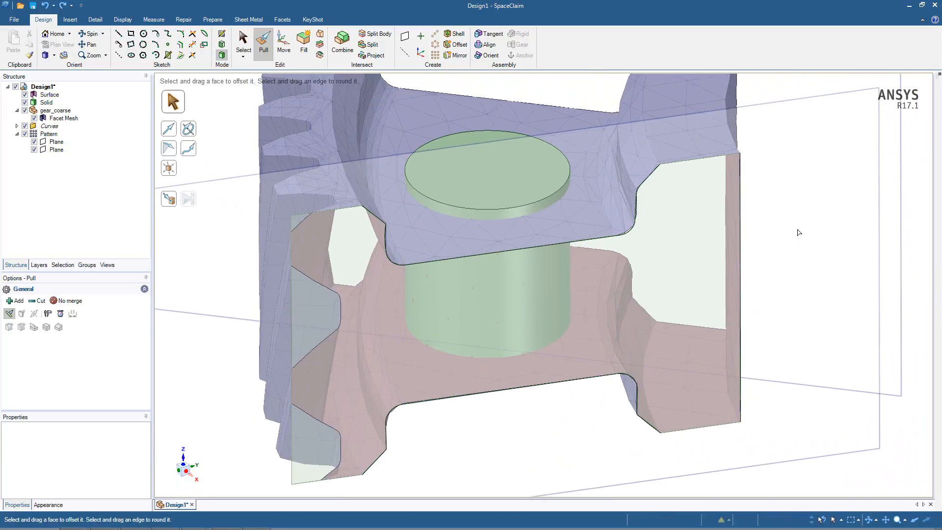
# Step: Examine the helical teeth of the gear sector mesh from several angles and up close
pyautogui.scroll(-1, 799, 231)
pyautogui.click(475, 246)
pyautogui.click(486, 126)
pyautogui.moveTo(485, 126); pyautogui.dragTo(471, 132, button='middle')
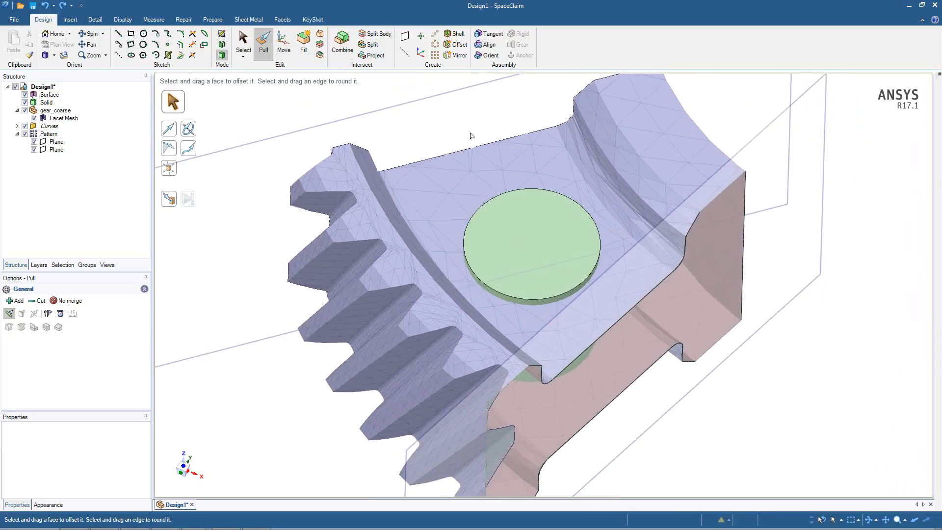
pyautogui.click(470, 133)
pyautogui.moveTo(506, 289); pyautogui.dragTo(465, 332, button='middle')
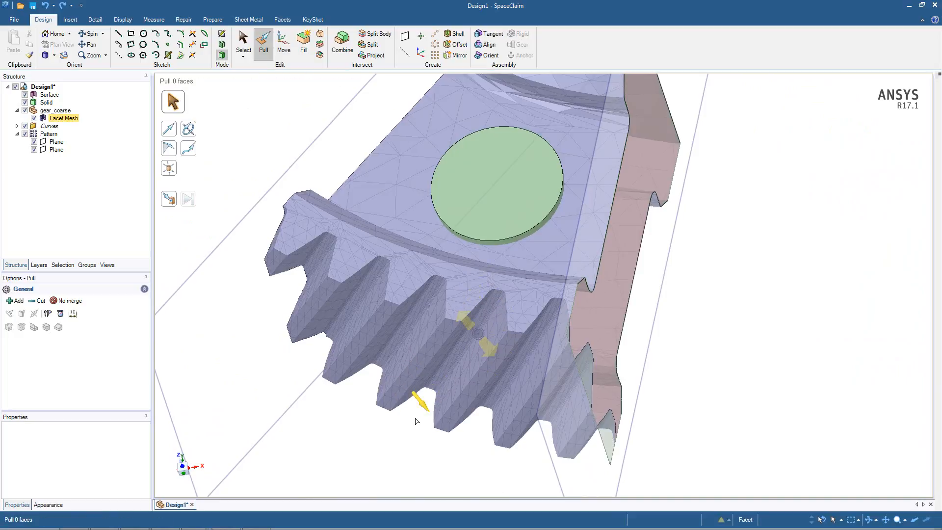
pyautogui.click(427, 408)
pyautogui.scroll(5, 406, 430)
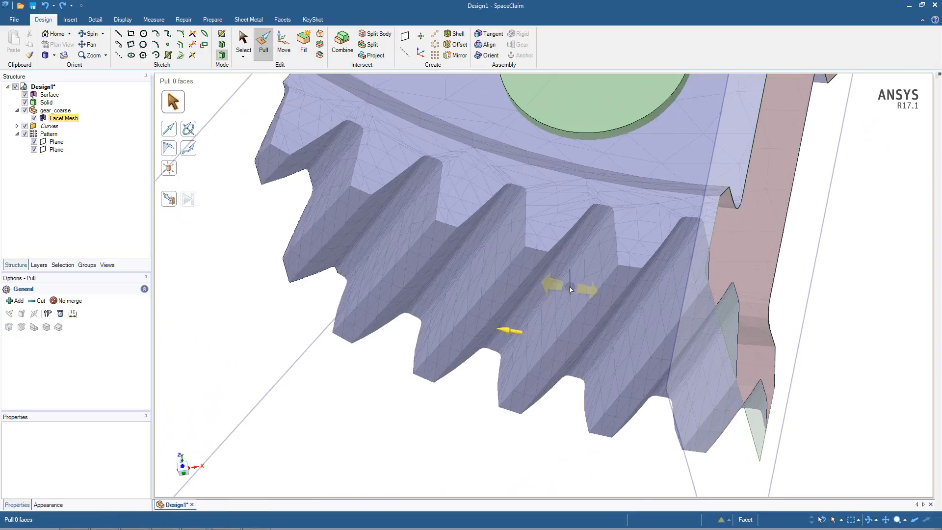
pyautogui.scroll(4, 578, 274)
pyautogui.moveTo(587, 274); pyautogui.dragTo(492, 386, button='middle')
pyautogui.moveTo(546, 342); pyautogui.dragTo(475, 411, button='middle')
# Step: Select all facets of one tooth's flank and fit a spline surface to them
pyautogui.press('Escape')
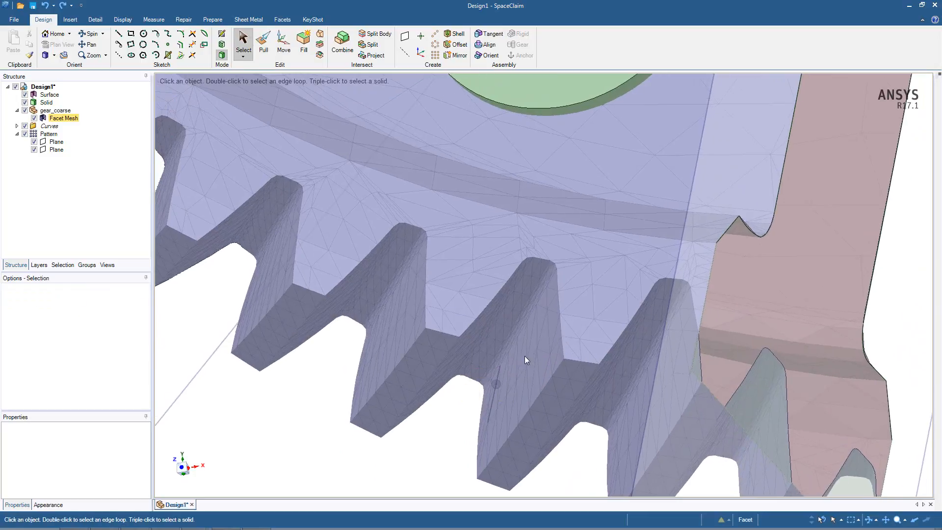
pyautogui.moveTo(551, 332); pyautogui.dragTo(552, 312, button='middle')
pyautogui.keyDown('ctrl'); pyautogui.click(527, 330); pyautogui.keyUp('ctrl')
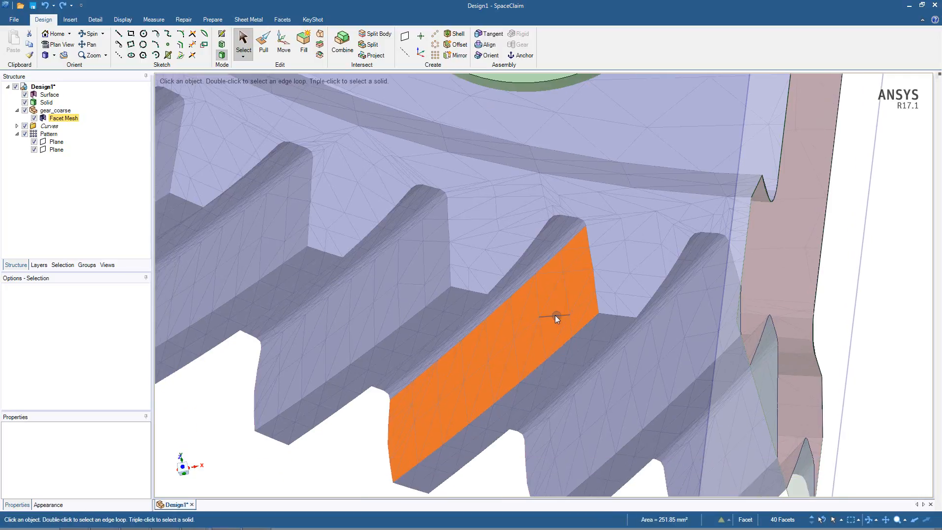
pyautogui.moveTo(601, 284); pyautogui.dragTo(595, 210, button='middle')
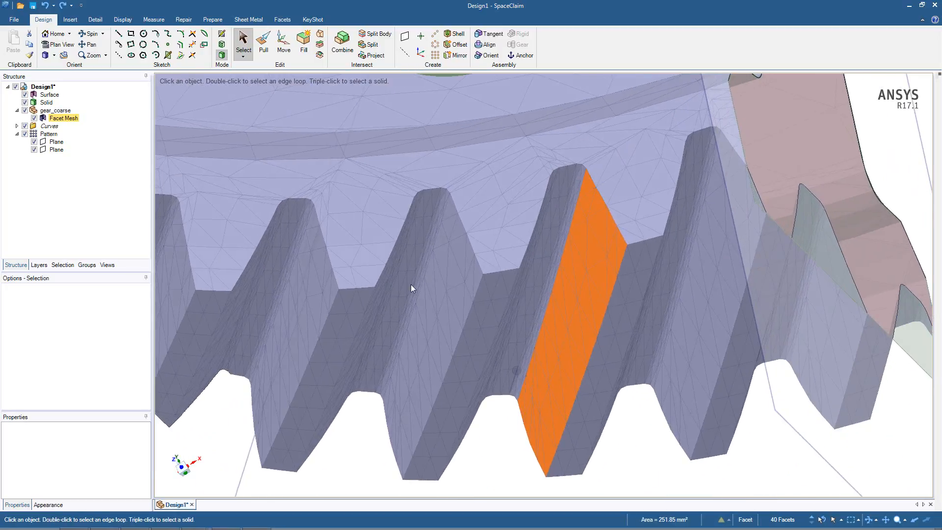
pyautogui.click(70, 20)
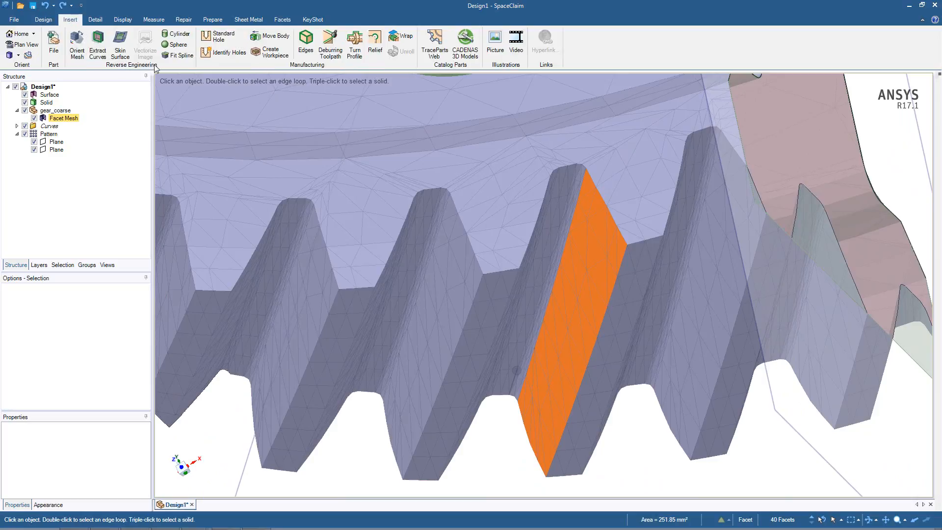
pyautogui.click(180, 55)
# Step: Examine how the fitted flank surface runs through the gear sector mesh and beyond the tooth's edges
pyautogui.moveTo(490, 274); pyautogui.dragTo(483, 295, button='middle')
pyautogui.scroll(-4, 538, 319)
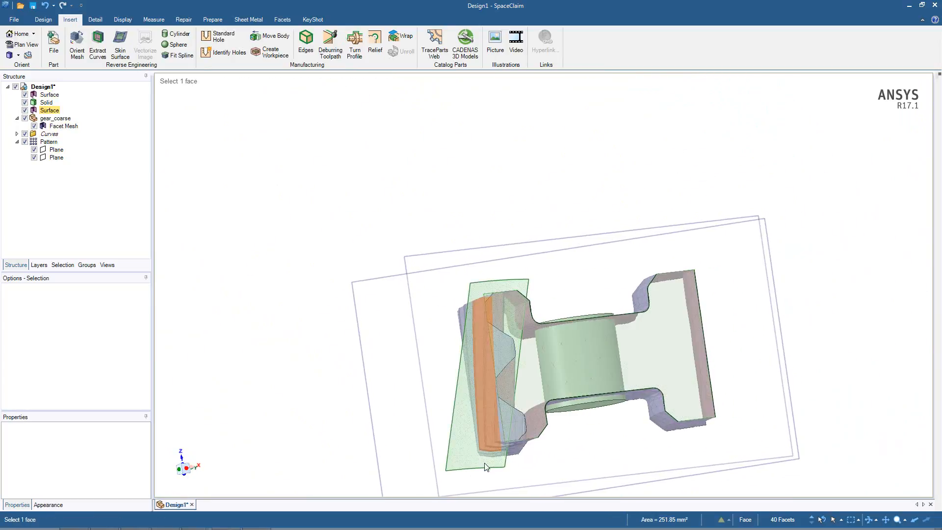
pyautogui.moveTo(490, 461); pyautogui.dragTo(434, 383, button='middle')
pyautogui.click(450, 466)
pyautogui.scroll(6, 515, 318)
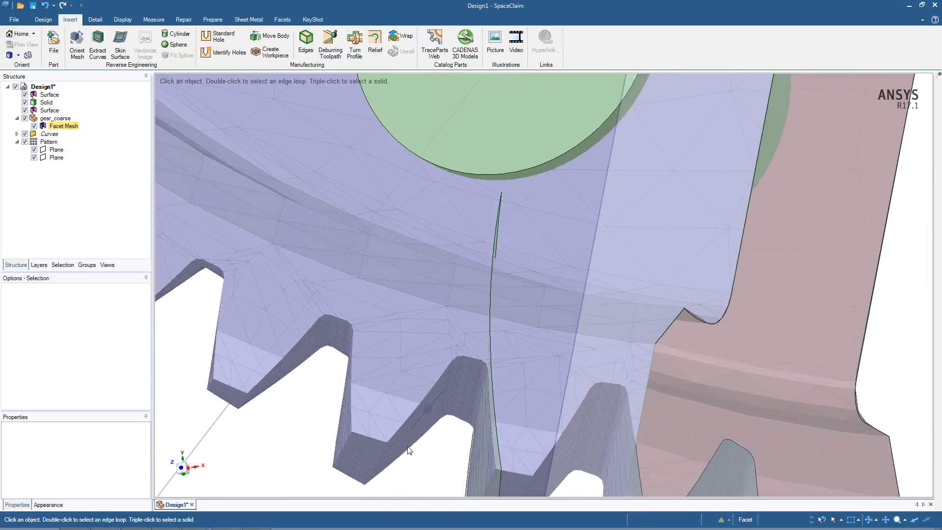
pyautogui.scroll(8, 485, 434)
# Step: Inspect the facets at the root of the tooth gap beside the fitted flank surface
pyautogui.click(487, 352)
pyautogui.click(464, 276)
pyautogui.scroll(-5, 464, 279)
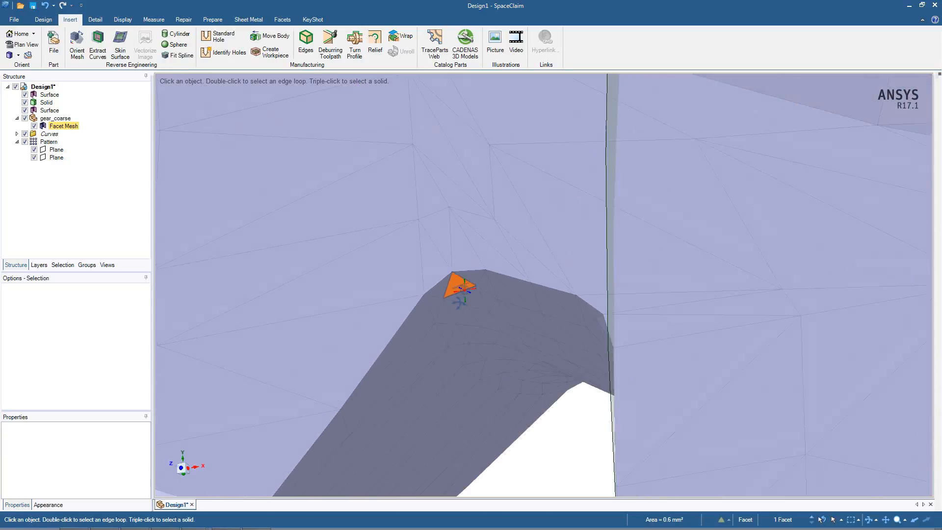
pyautogui.moveTo(461, 289); pyautogui.dragTo(462, 308, button='middle')
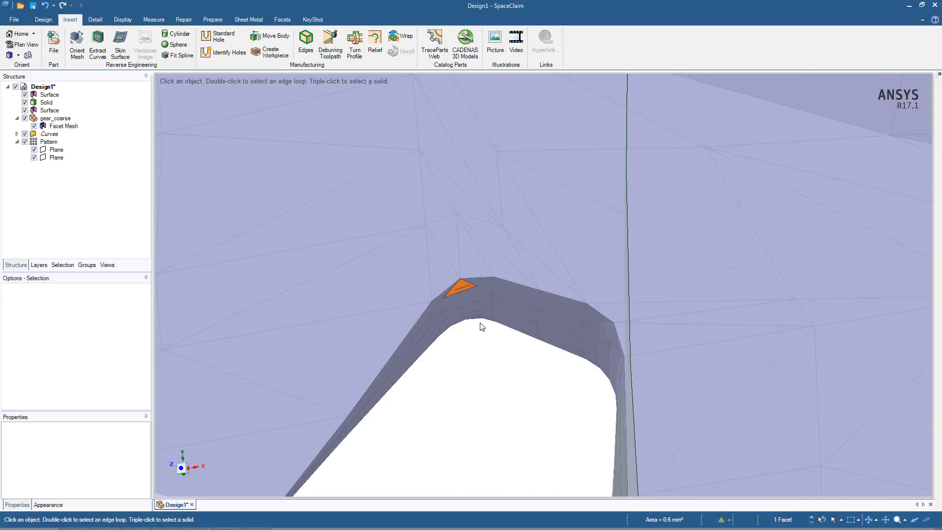
pyautogui.moveTo(482, 322); pyautogui.dragTo(466, 351, button='middle')
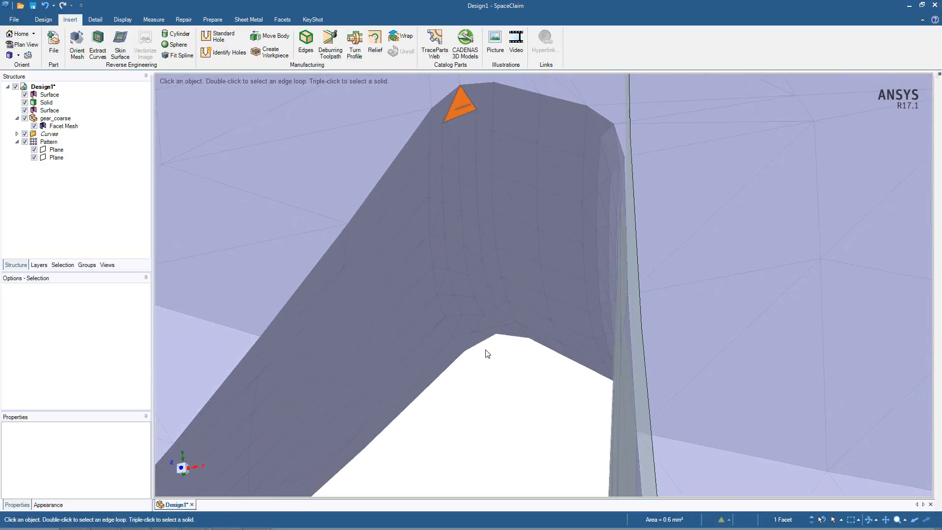
pyautogui.moveTo(464, 292); pyautogui.dragTo(460, 182, button='middle')
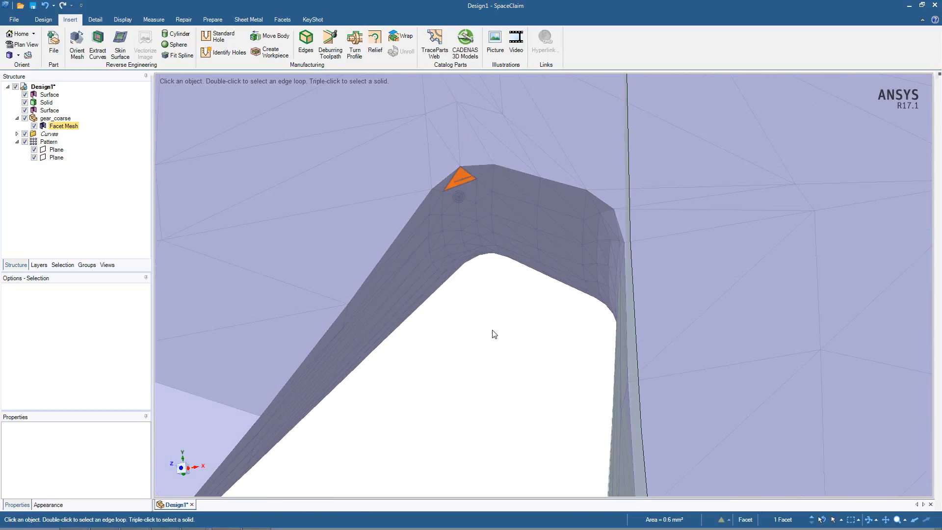
pyautogui.scroll(-5, 496, 344)
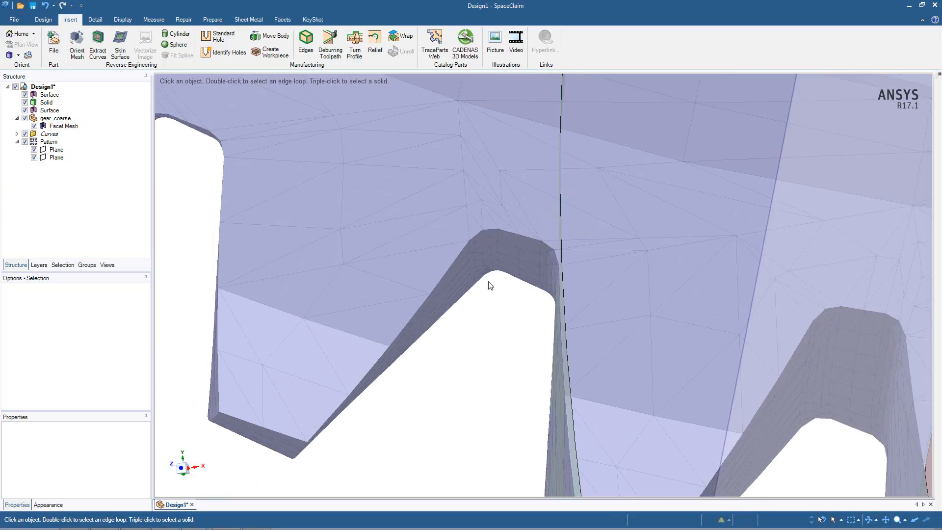
# Step: Select all facets of the tooth gap's floor and fit a spline surface to them
pyautogui.moveTo(488, 307); pyautogui.dragTo(492, 254, button='middle')
pyautogui.moveTo(493, 296); pyautogui.dragTo(500, 300, button='middle')
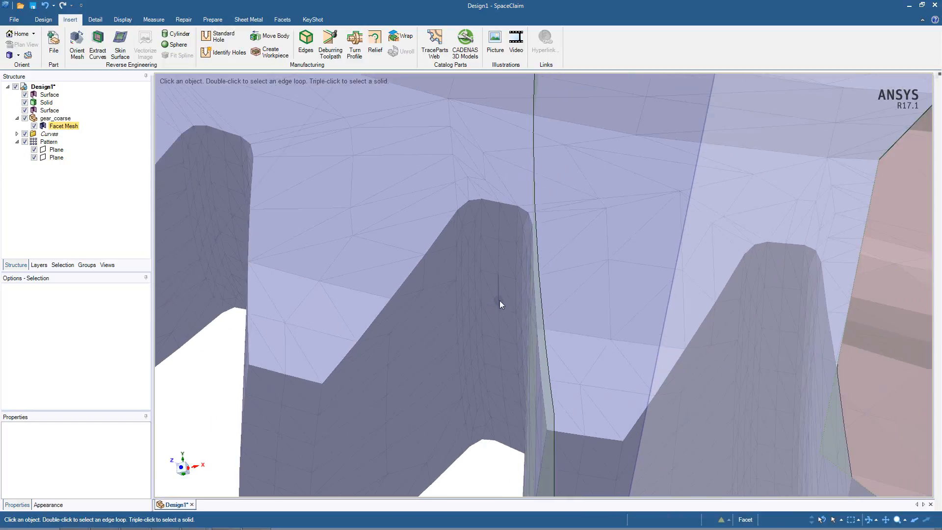
pyautogui.doubleClick(493, 252)
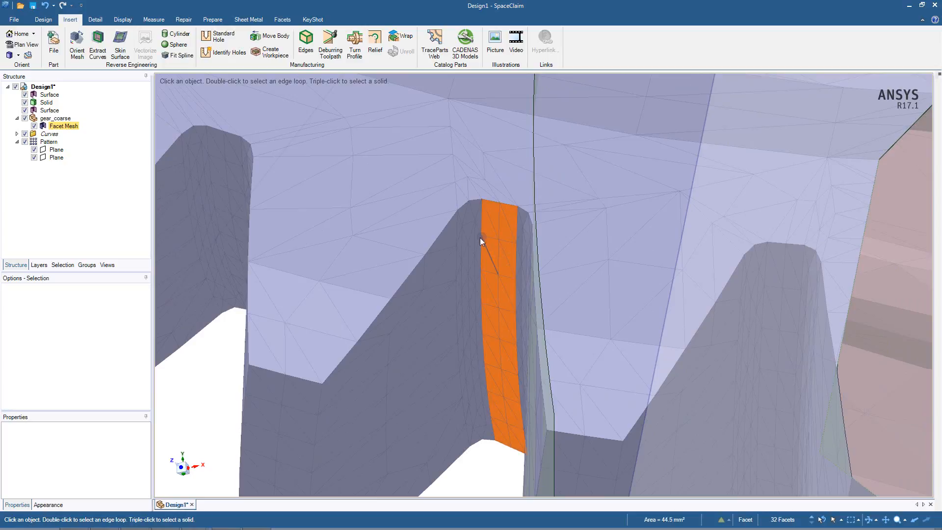
pyautogui.click(181, 54)
# Step: Select all facets of the tooth gap's opposite flank and fit a spline surface to them
pyautogui.moveTo(431, 362); pyautogui.dragTo(426, 297, button='middle')
pyautogui.doubleClick(426, 293)
pyautogui.keyDown('ctrl'); pyautogui.doubleClick(418, 267); pyautogui.keyUp('ctrl')
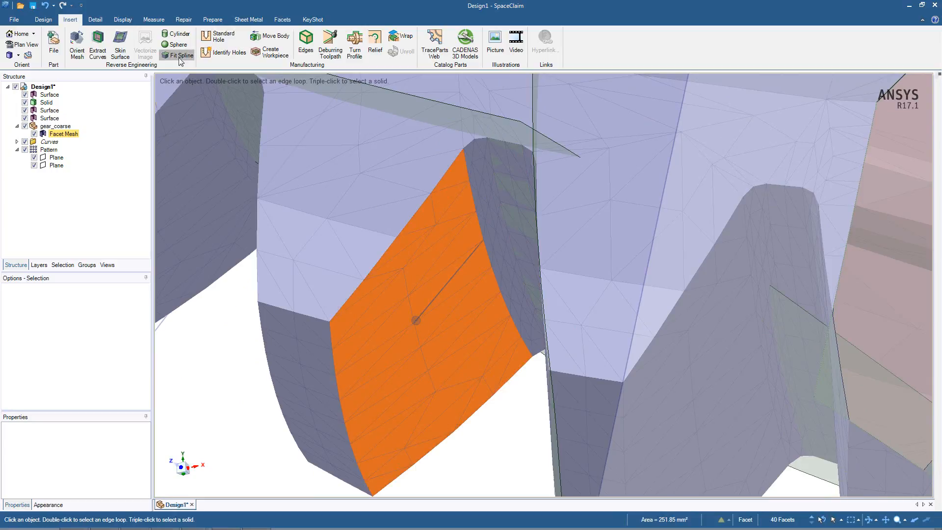
pyautogui.click(179, 56)
# Step: Hide the cylinder solid, the cross-section profile surface and both sector planes
pyautogui.scroll(-5, 227, 381)
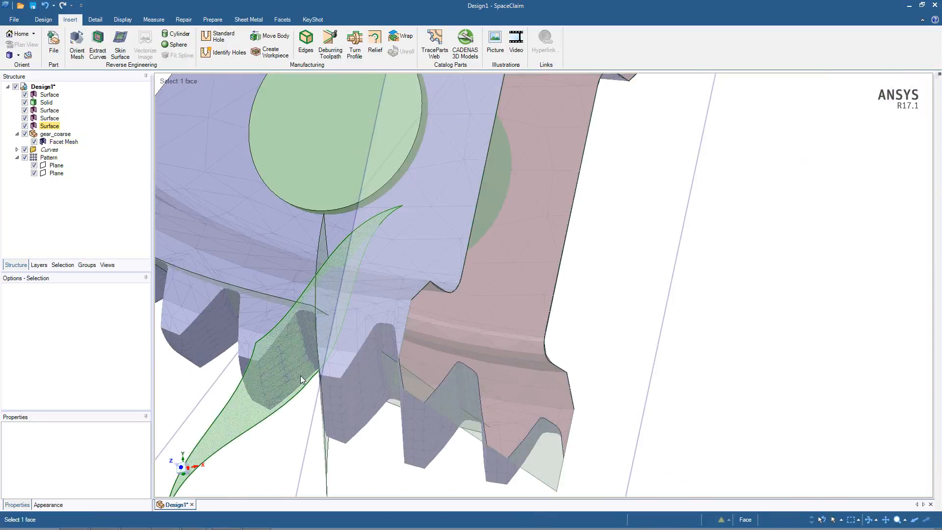
pyautogui.moveTo(300, 375); pyautogui.dragTo(255, 297, button='middle')
pyautogui.scroll(-10, 255, 297)
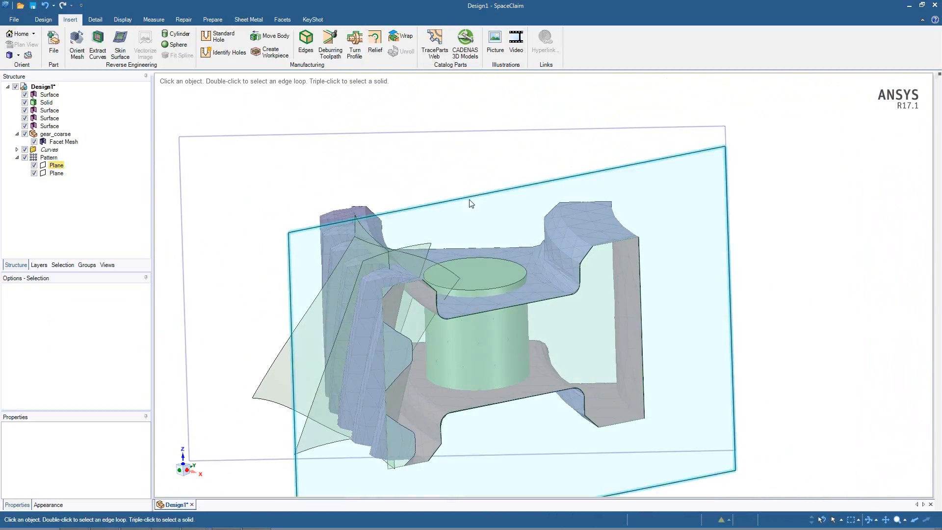
pyautogui.click(24, 102)
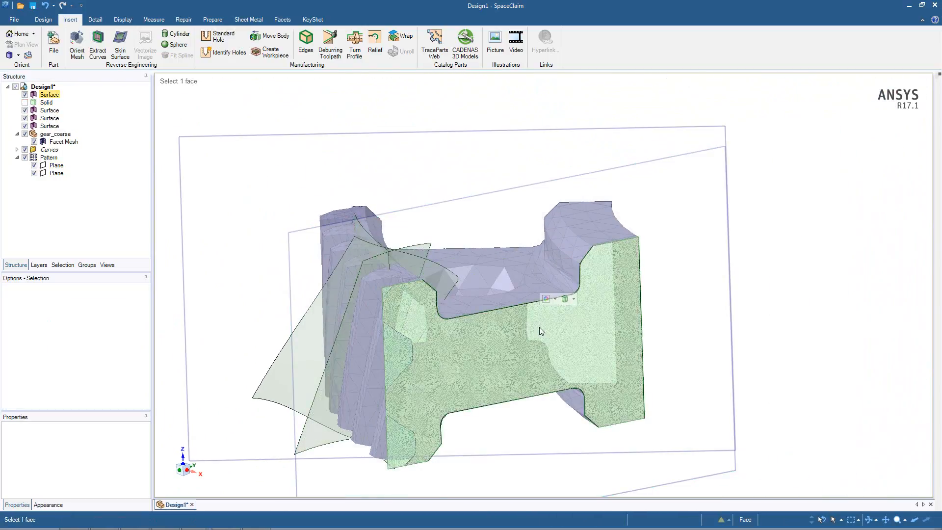
pyautogui.click(511, 192)
pyautogui.keyDown('ctrl'); pyautogui.click(510, 131); pyautogui.keyUp('ctrl')
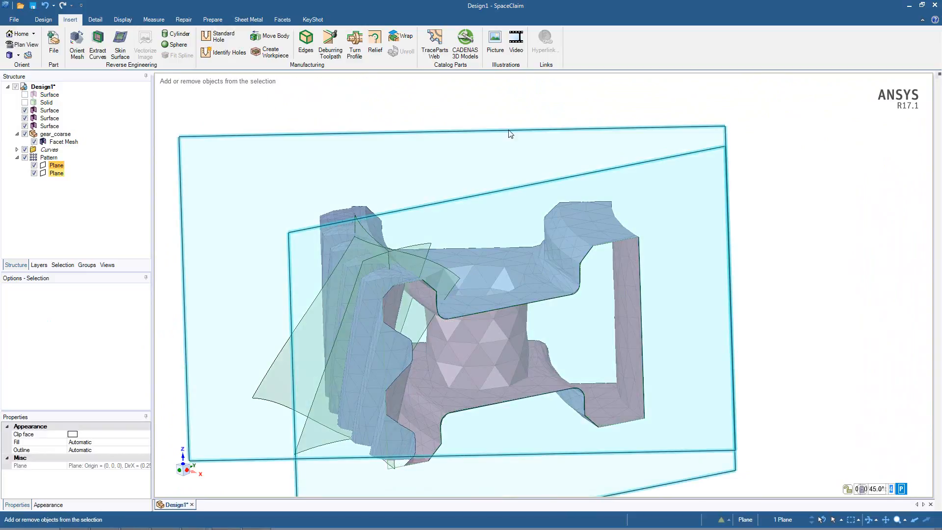
pyautogui.hotkey('ctrl', 'h')
# Step: Examine the three surfaces fitted to the tooth gap in relation to the gear sector mesh
pyautogui.moveTo(468, 162); pyautogui.dragTo(450, 187, button='middle')
pyautogui.click(341, 201)
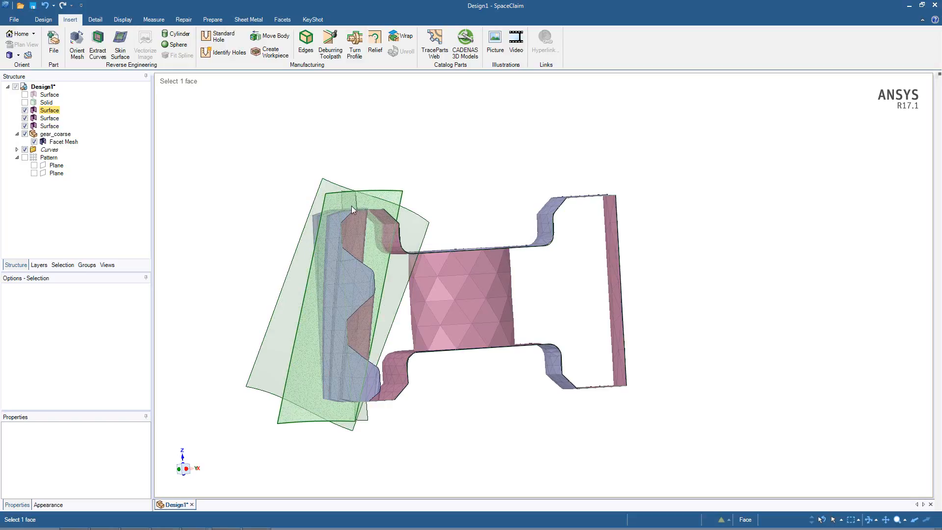
pyautogui.moveTo(351, 206); pyautogui.dragTo(334, 214, button='middle')
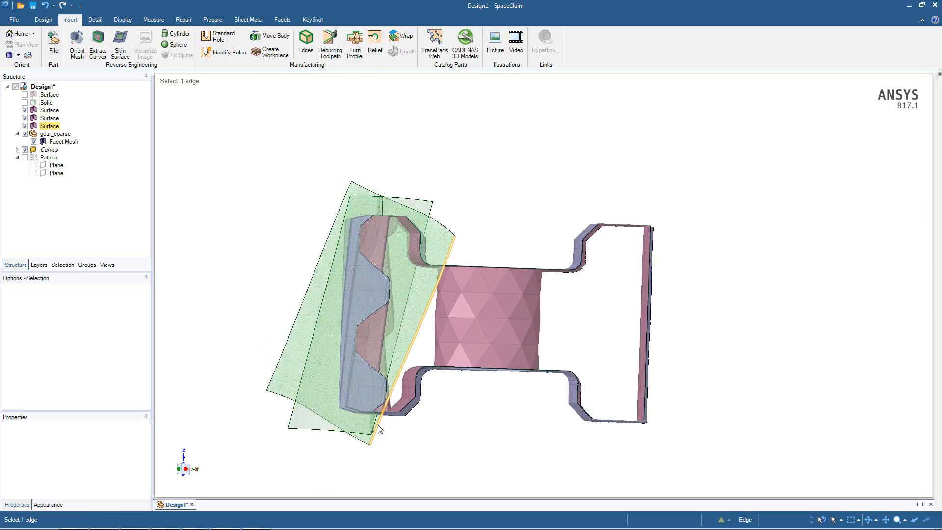
pyautogui.moveTo(397, 429); pyautogui.dragTo(382, 184, button='middle')
pyautogui.click(358, 300)
pyautogui.click(382, 180)
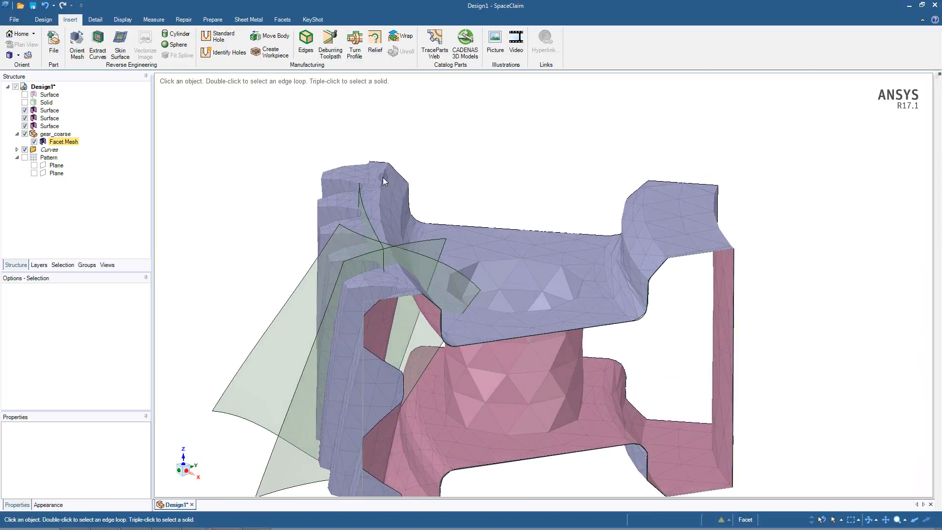
# Step: Create a reference plane on the gear sector's upper end face from one of its facets
pyautogui.scroll(2, 381, 176)
pyautogui.moveTo(459, 191)
pyautogui.mouseDown(button='middle')
pyautogui.moveTo(513, 189)
pyautogui.moveTo(514, 175)
pyautogui.mouseUp(button='middle')
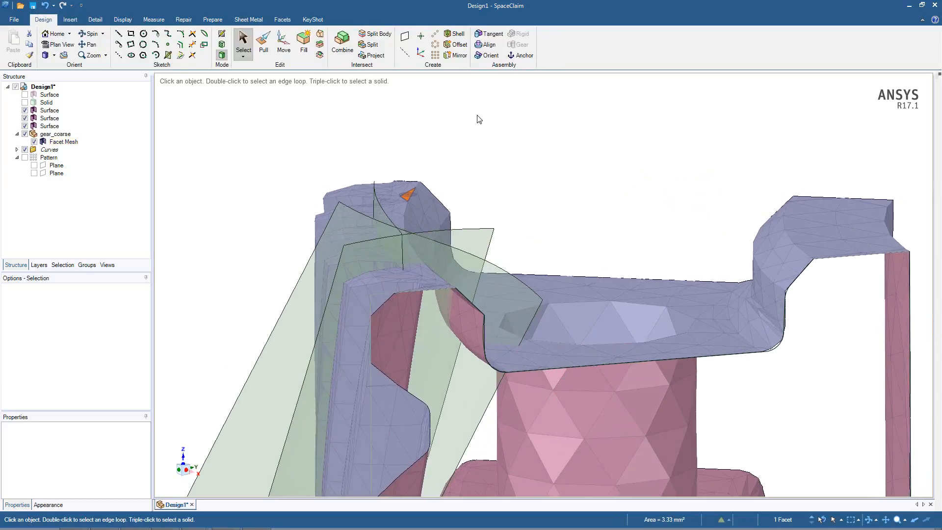
pyautogui.click(404, 36)
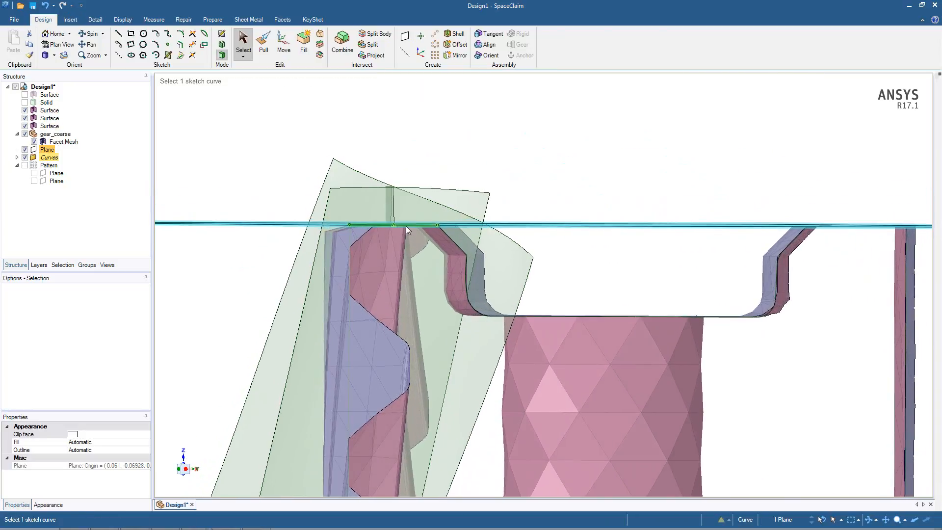
pyautogui.press('Escape')
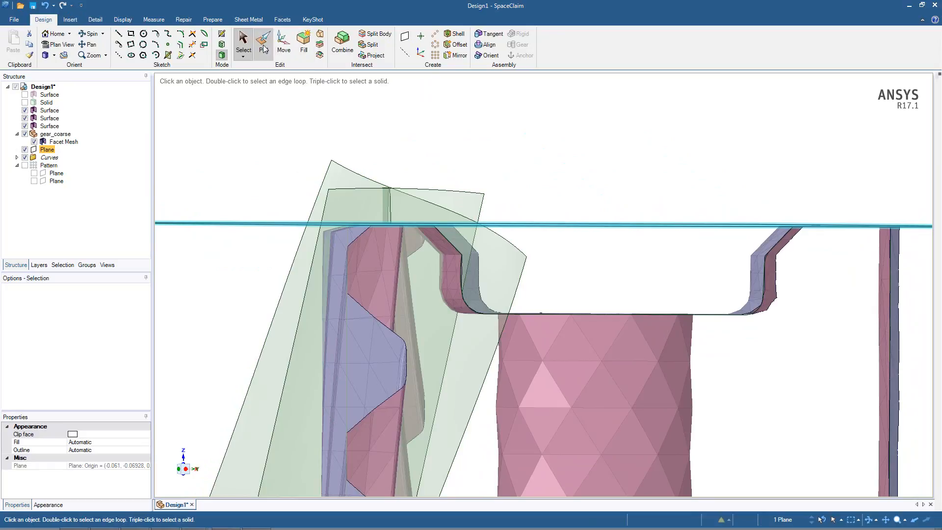
# Step: Move the new plane 0.7 mm outward along Z so it sits just above the gear sector's upper end
pyautogui.click(283, 49)
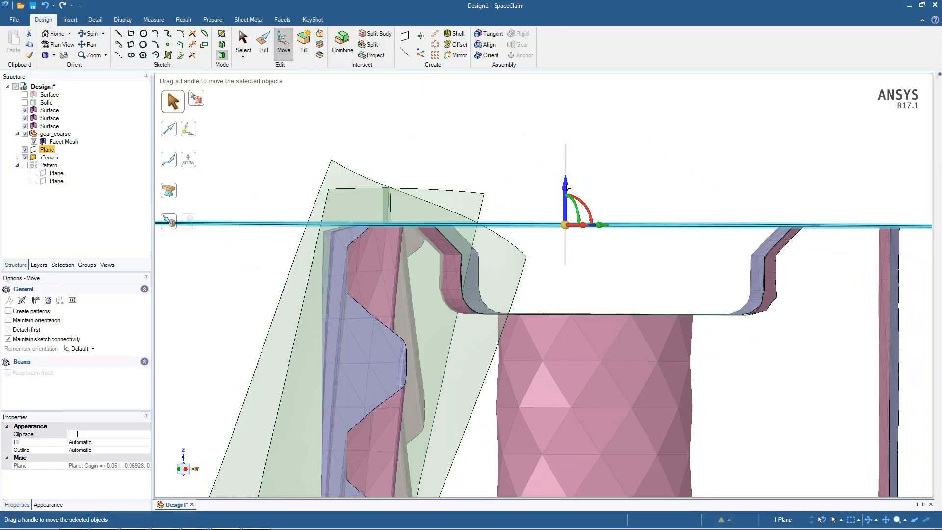
pyautogui.moveTo(567, 185); pyautogui.dragTo(567, 180)
pyautogui.scroll(-3, 567, 179)
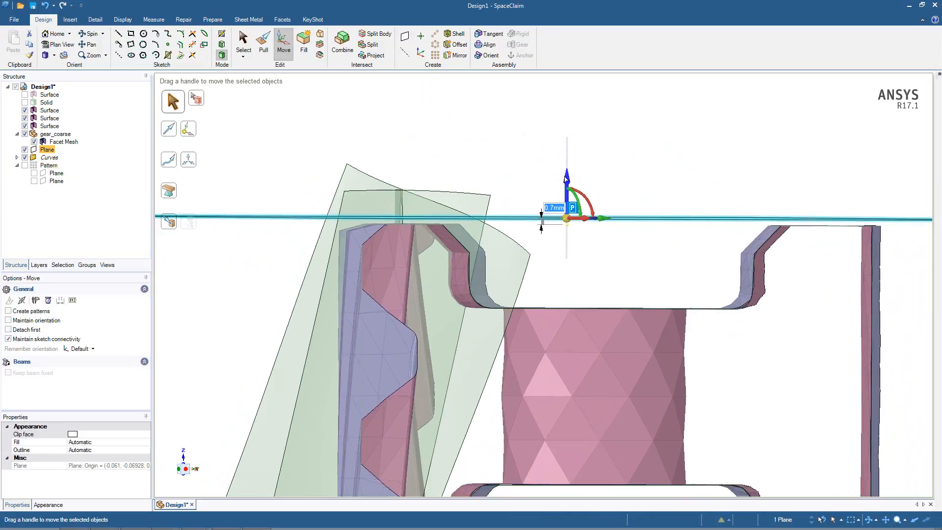
pyautogui.scroll(-2, 568, 162)
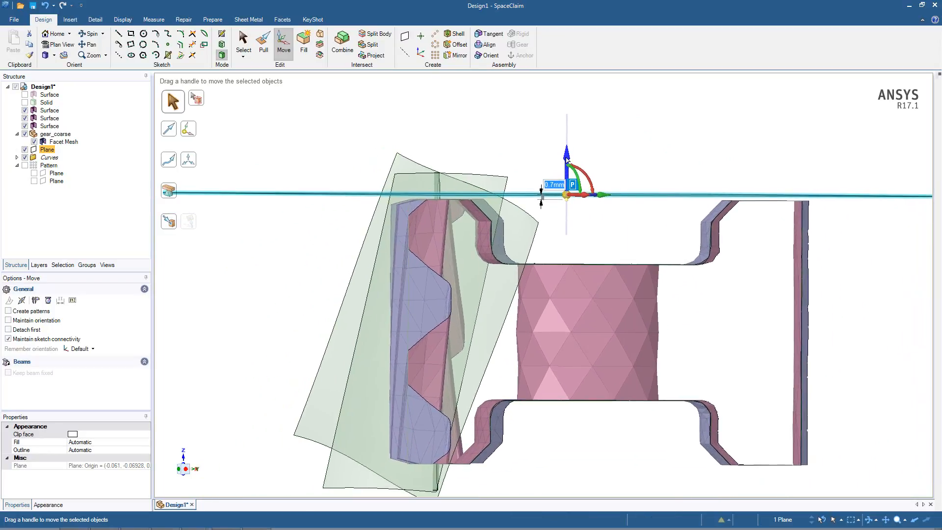
pyautogui.keyDown('shift'); pyautogui.moveTo(534, 156); pyautogui.dragTo(538, 138, button='middle'); pyautogui.keyUp('shift')
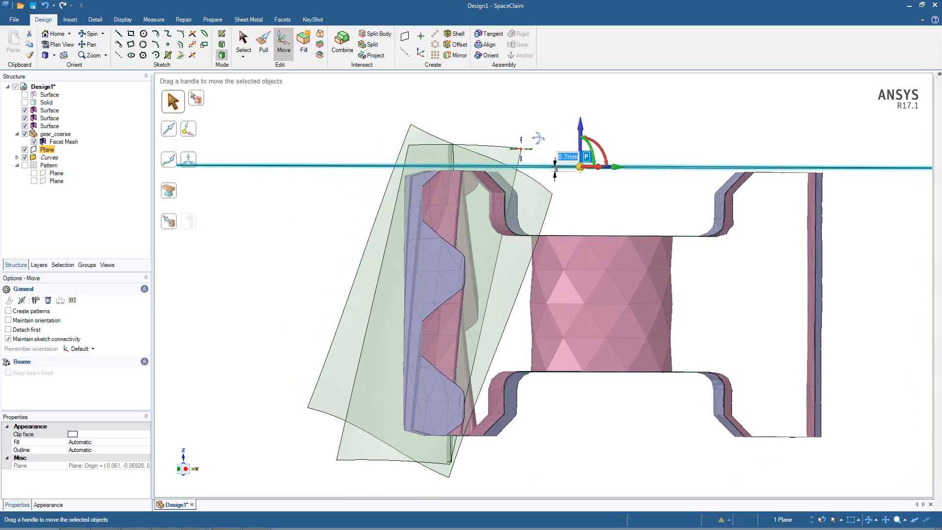
# Step: Copy the plane about 38.5 mm along negative Z to just beyond the gear sector's lower end
pyautogui.press('ctrl')
pyautogui.keyDown('ctrl'); pyautogui.moveTo(582, 135); pyautogui.dragTo(573, 408); pyautogui.keyUp('ctrl')
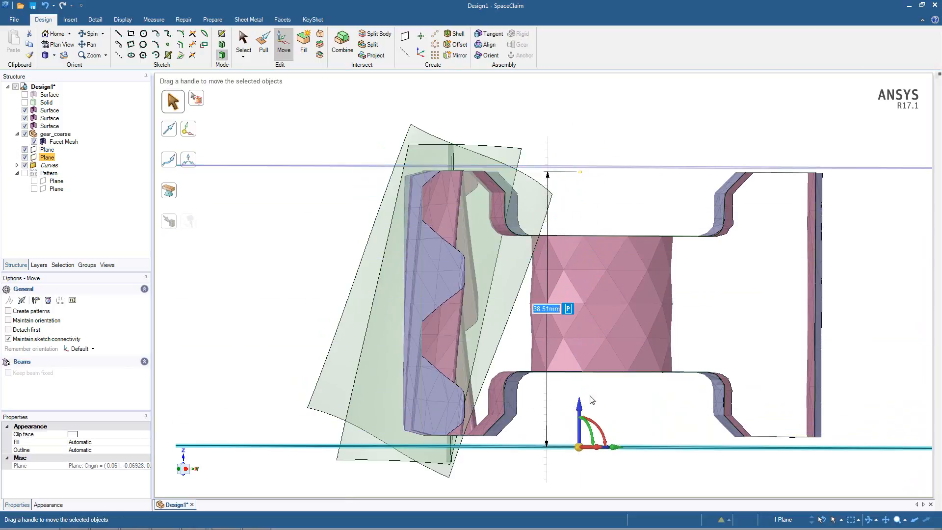
pyautogui.click(632, 394)
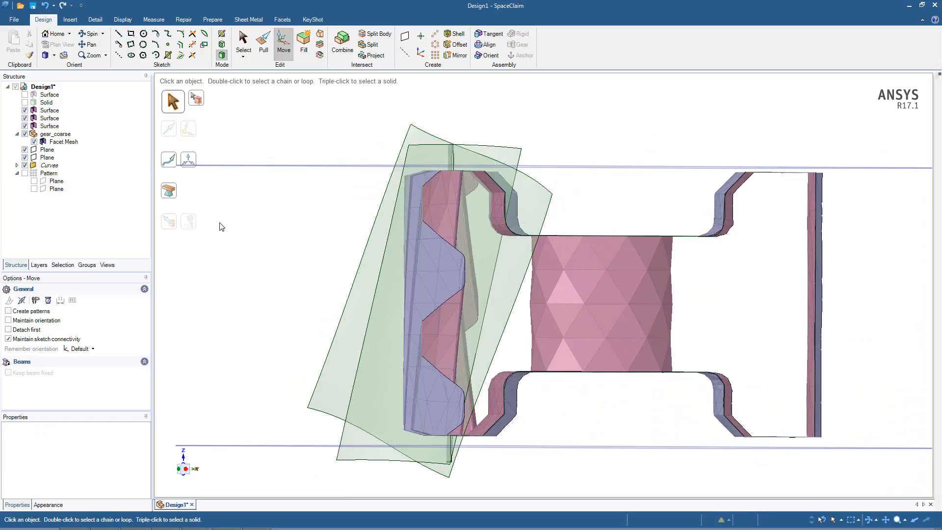
# Step: Hide the gear_coarse mesh and the curves, leaving the three fitted surfaces and the two end planes
pyautogui.click(25, 134)
pyautogui.click(25, 165)
pyautogui.moveTo(321, 298); pyautogui.dragTo(315, 301, button='middle')
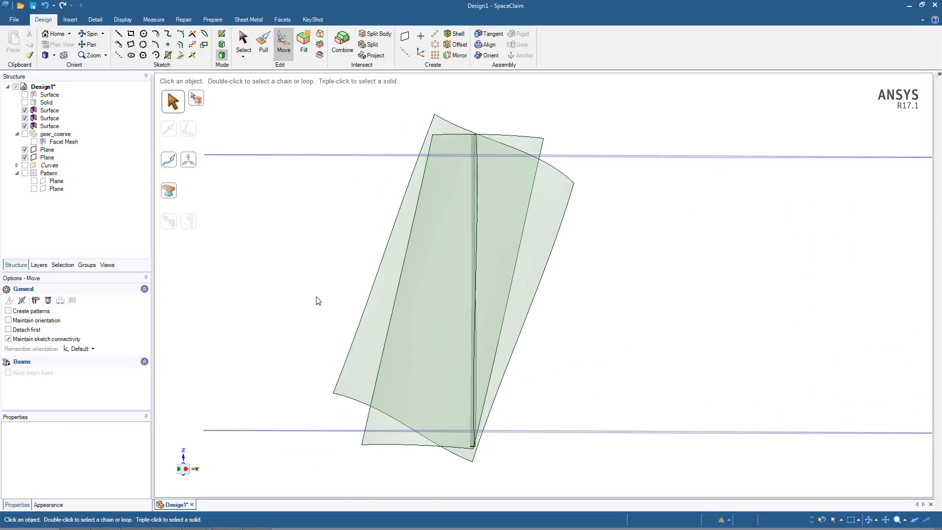
# Step: Split the three fitted surfaces with the upper plane and remove the portions above it
pyautogui.click(184, 468)
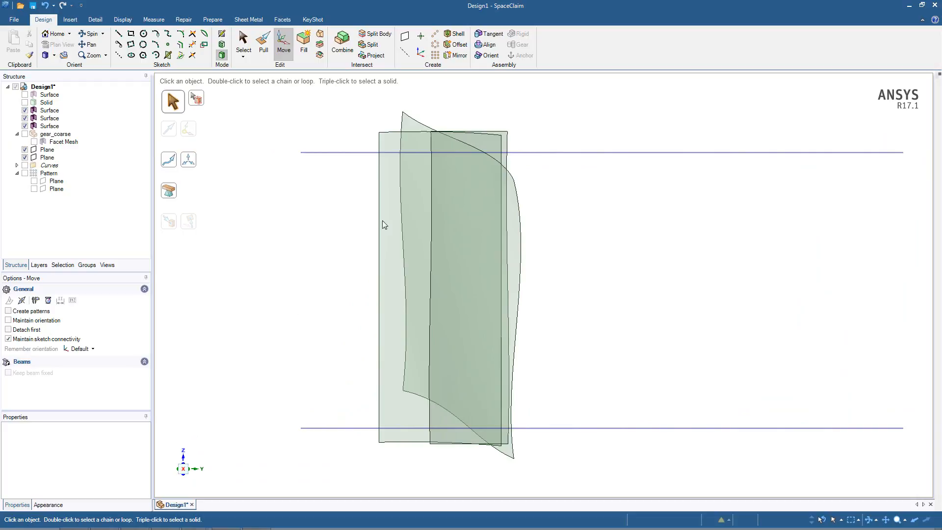
pyautogui.click(340, 48)
pyautogui.moveTo(343, 103); pyautogui.dragTo(584, 481)
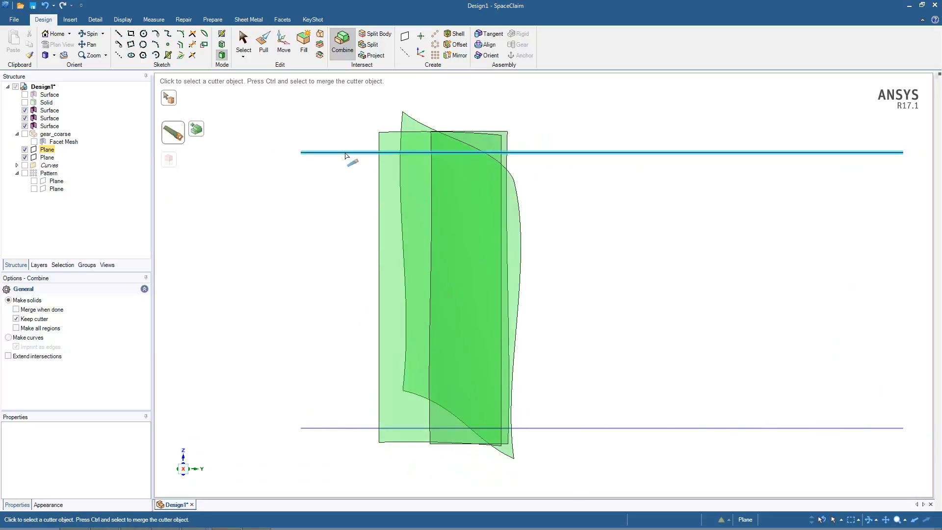
pyautogui.click(345, 153)
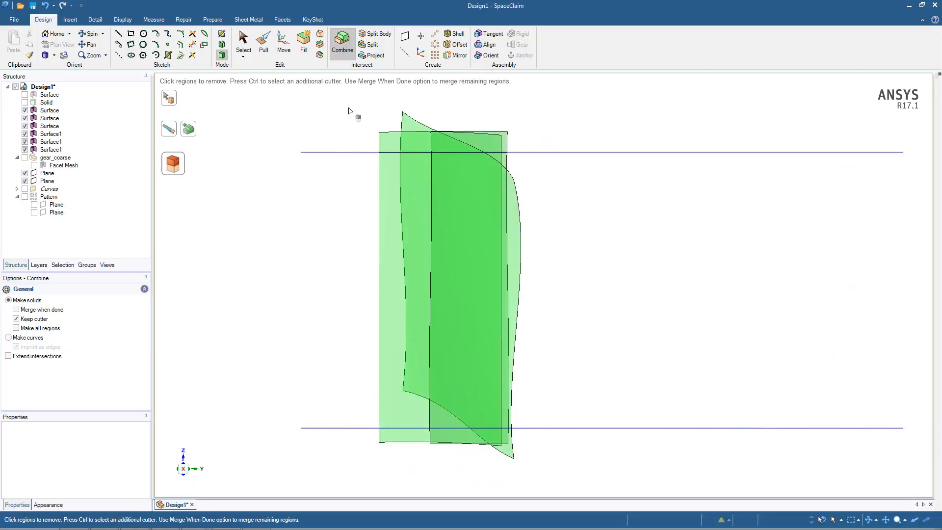
pyautogui.moveTo(344, 98); pyautogui.dragTo(561, 175)
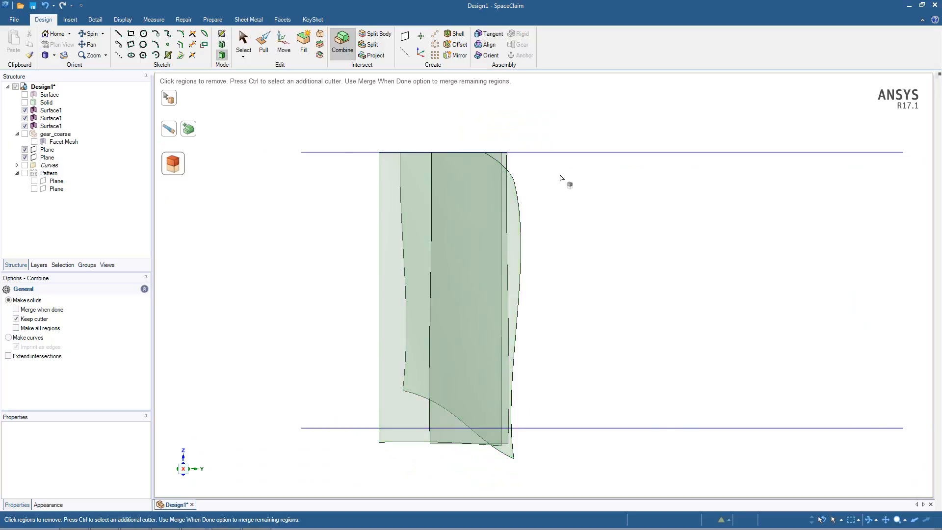
pyautogui.keyDown('ctrl'); pyautogui.moveTo(566, 282); pyautogui.dragTo(569, 265, button='middle'); pyautogui.keyUp('ctrl')
# Step: Split the three fitted surfaces with the lower plane and remove the portions below it
pyautogui.click(329, 299)
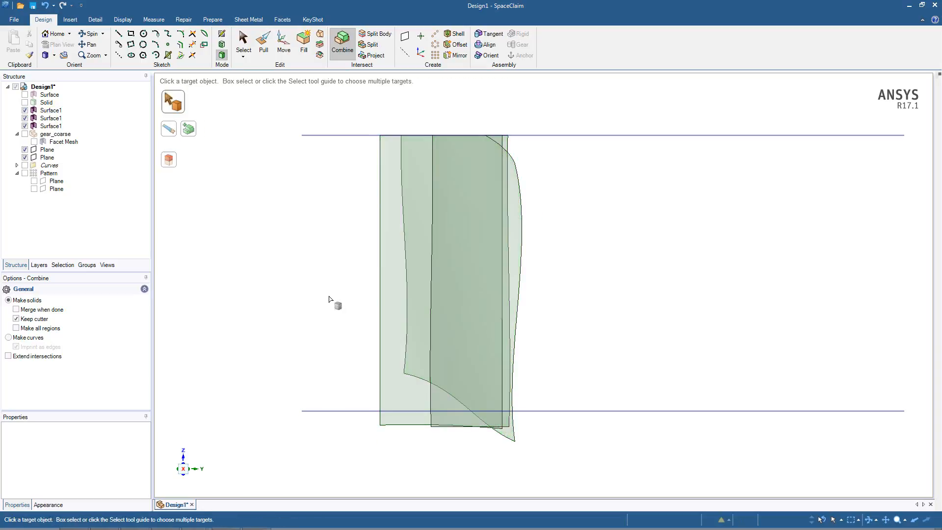
pyautogui.moveTo(339, 104); pyautogui.dragTo(574, 462)
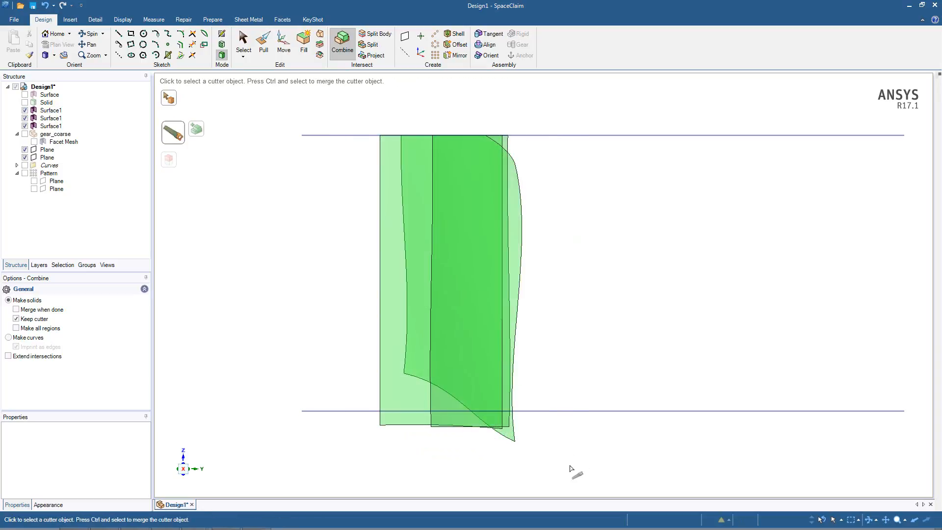
pyautogui.click(543, 412)
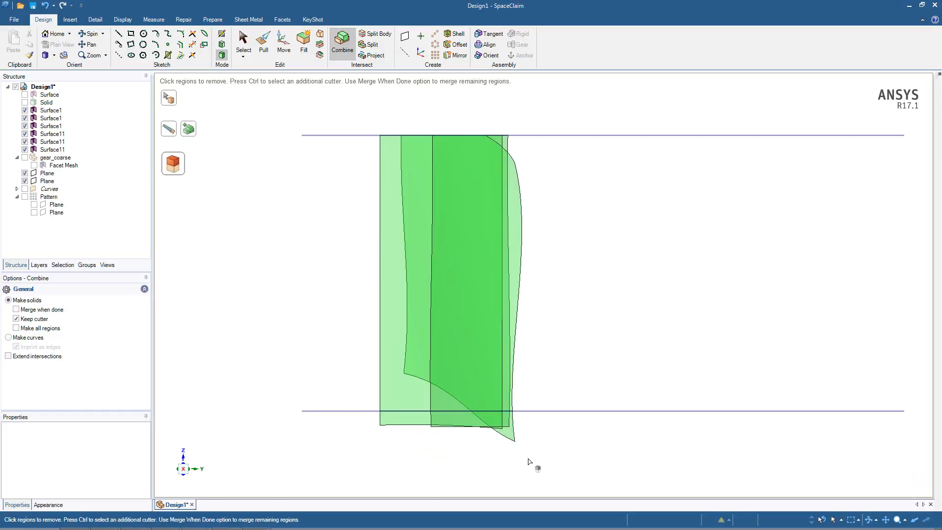
pyautogui.click(457, 421)
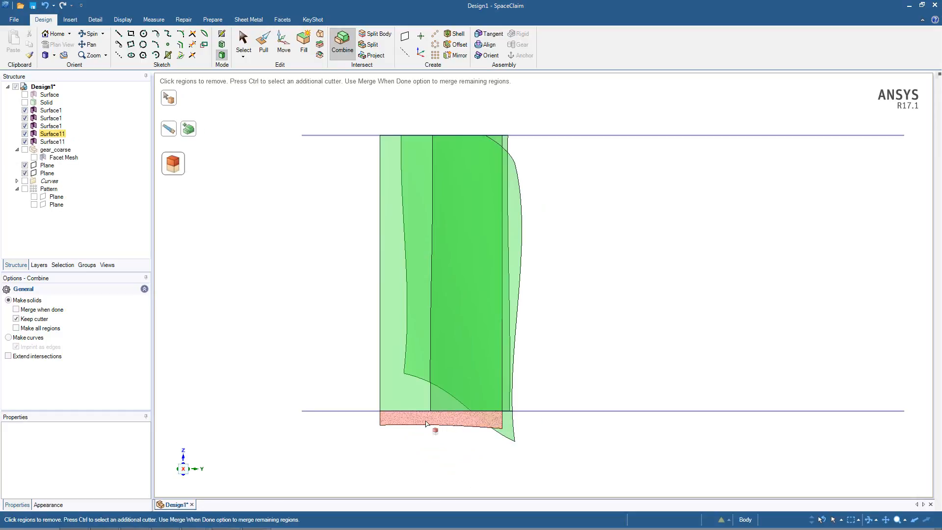
pyautogui.click(426, 423)
pyautogui.click(494, 423)
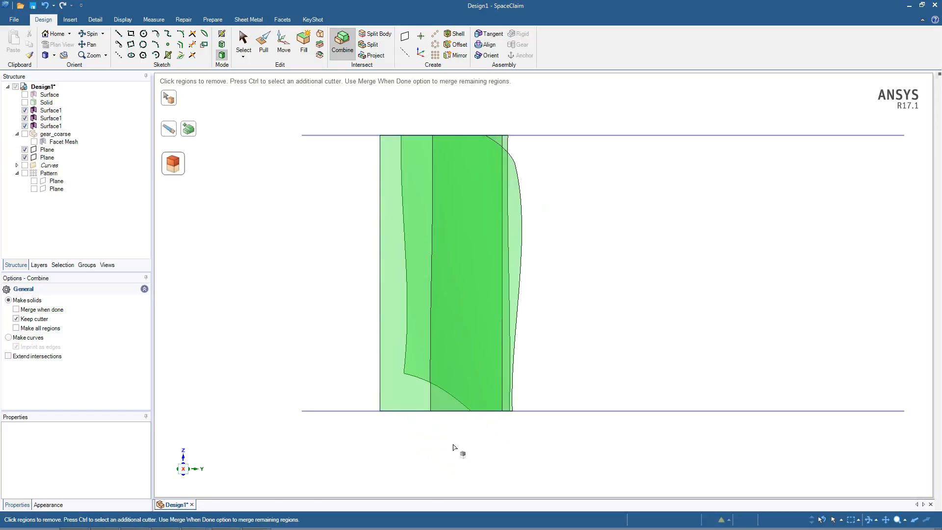
pyautogui.press('Escape')
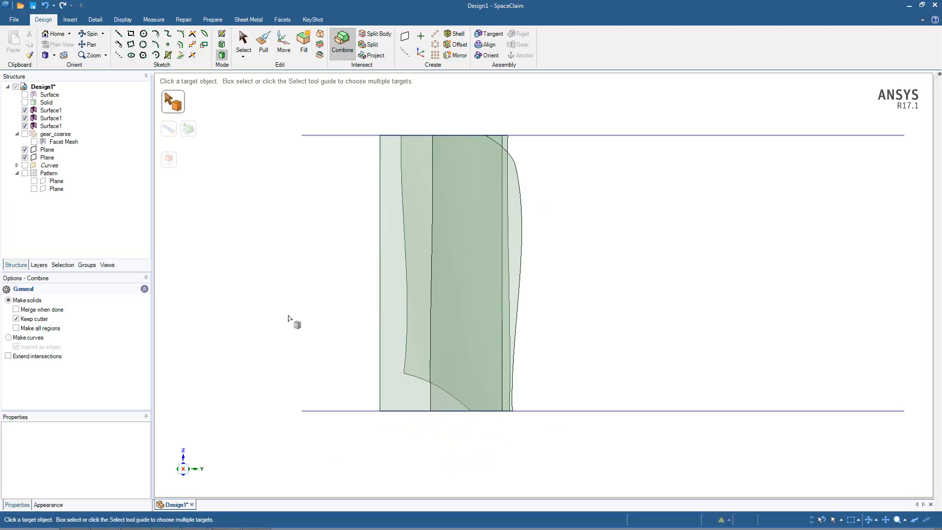
# Step: Imprint all intersections between the three trimmed surfaces onto one another
pyautogui.moveTo(293, 313); pyautogui.dragTo(323, 258, button='middle')
pyautogui.moveTo(446, 202); pyautogui.dragTo(629, 254, button='middle')
pyautogui.press('Escape')
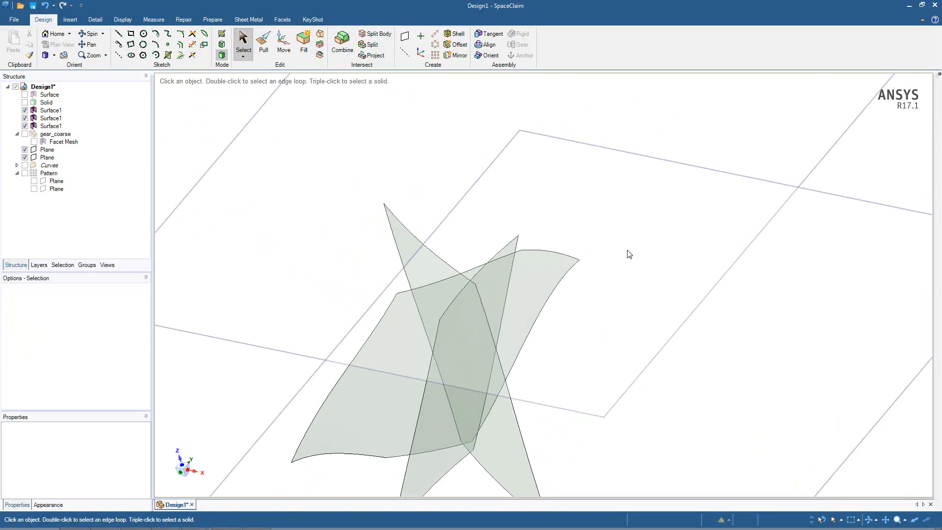
pyautogui.click(458, 293)
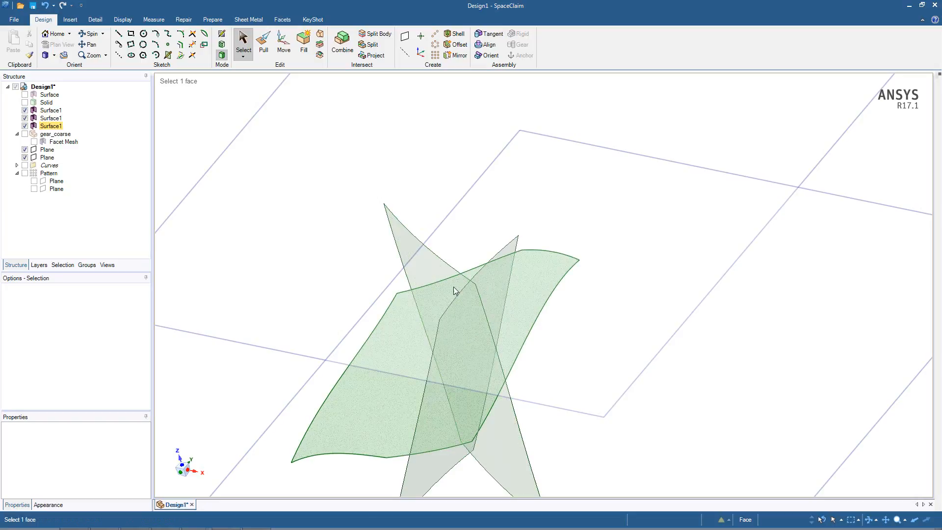
pyautogui.moveTo(458, 293); pyautogui.dragTo(465, 356, button='middle')
pyautogui.moveTo(427, 296); pyautogui.dragTo(637, 334, button='middle')
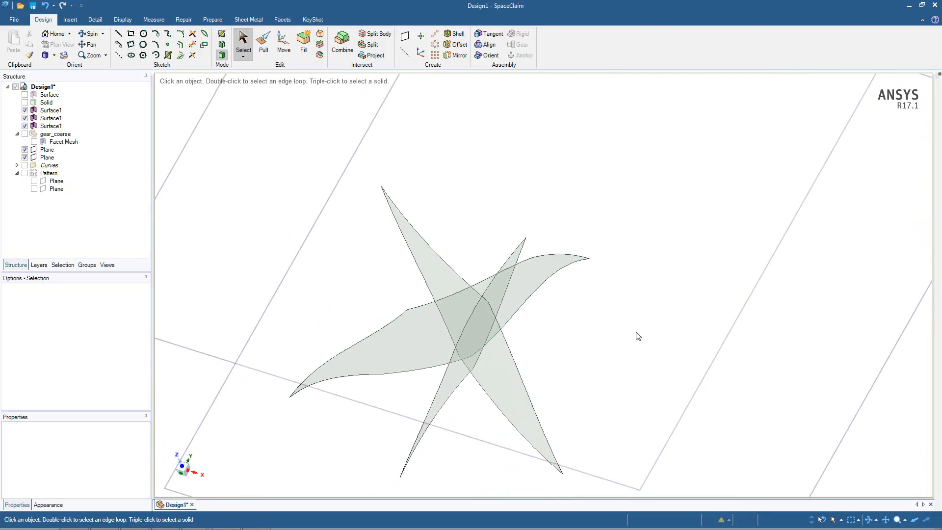
pyautogui.click(212, 20)
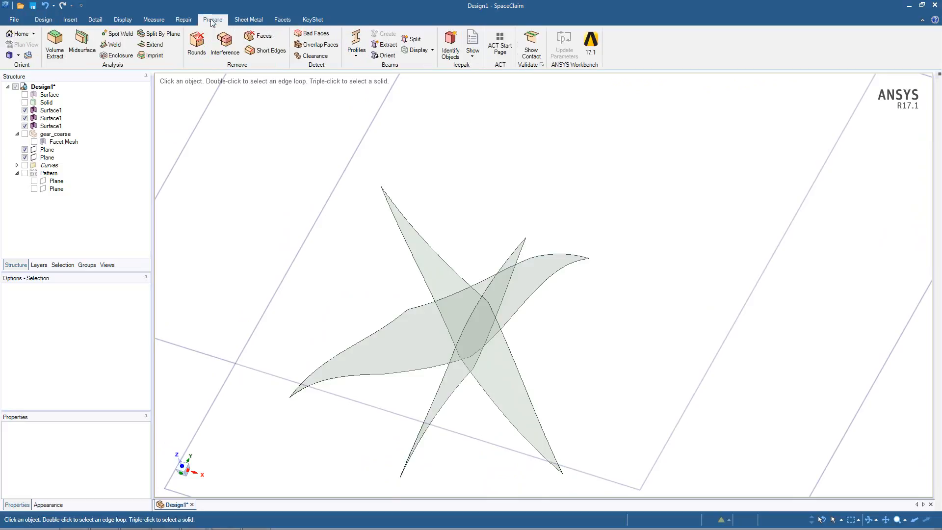
pyautogui.click(154, 55)
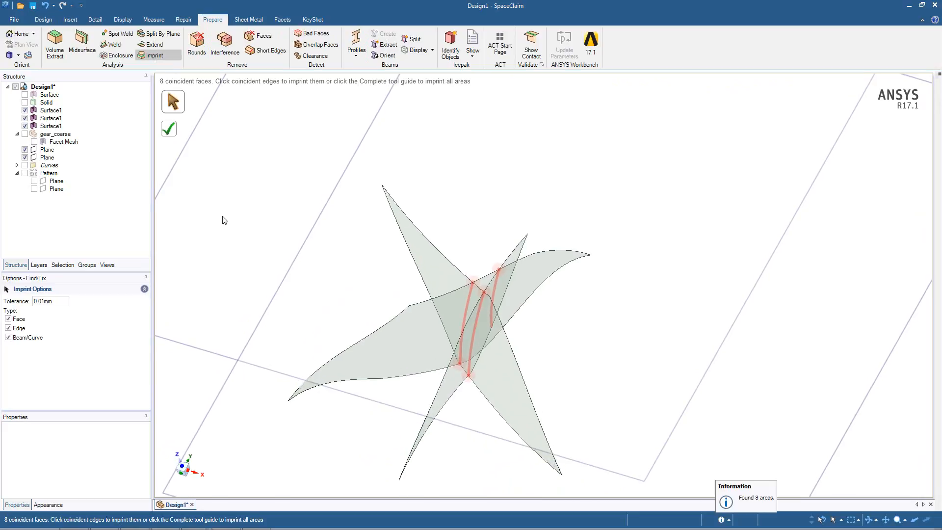
pyautogui.click(172, 131)
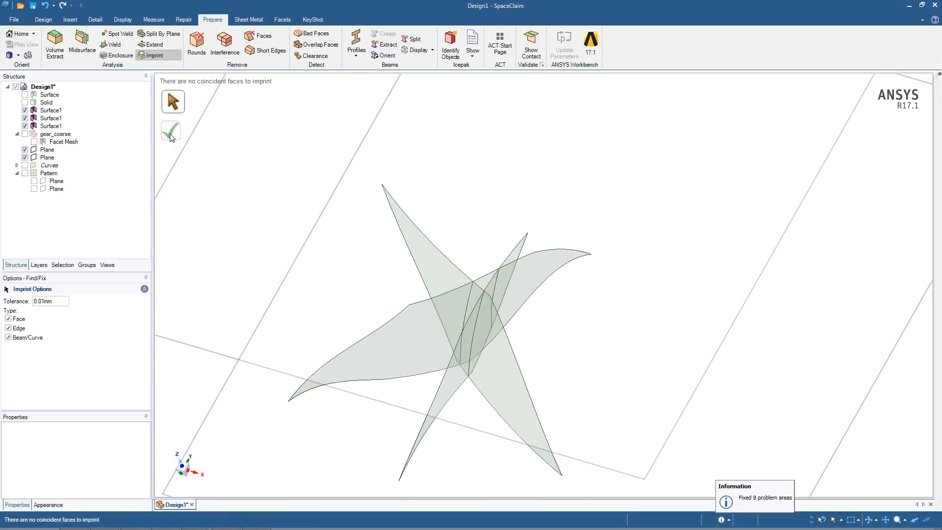
pyautogui.press('Escape')
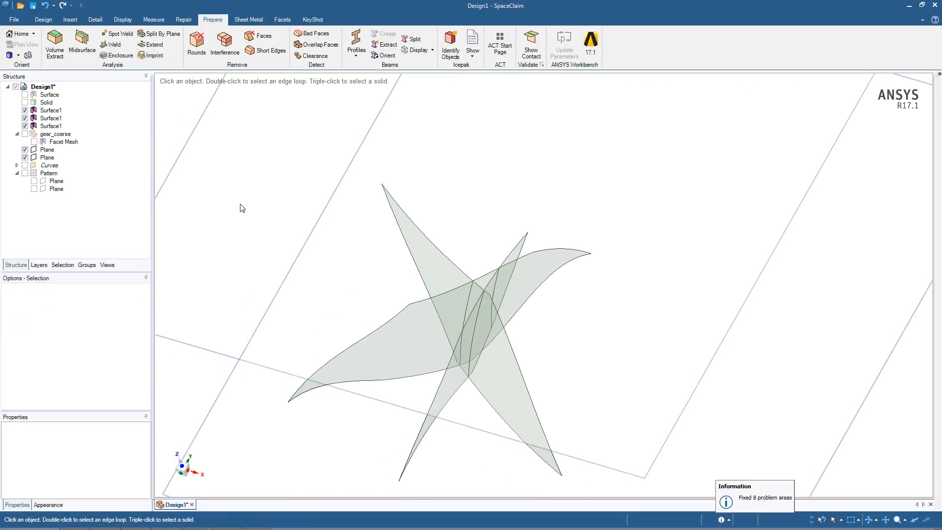
# Step: Delete the excess surface portions beyond the imprinted intersections, keeping only the two flanks and the floor of the tooth gap
pyautogui.moveTo(576, 353); pyautogui.dragTo(597, 371, button='middle')
pyautogui.moveTo(532, 258); pyautogui.dragTo(496, 226)
pyautogui.moveTo(496, 226)
pyautogui.mouseDown(button='middle')
pyautogui.moveTo(504, 216)
pyautogui.moveTo(506, 224)
pyautogui.mouseUp(button='middle')
pyautogui.keyDown('ctrl'); pyautogui.click(442, 273); pyautogui.keyUp('ctrl')
pyautogui.moveTo(442, 273); pyautogui.dragTo(488, 225, button='middle')
pyautogui.press('Delete')
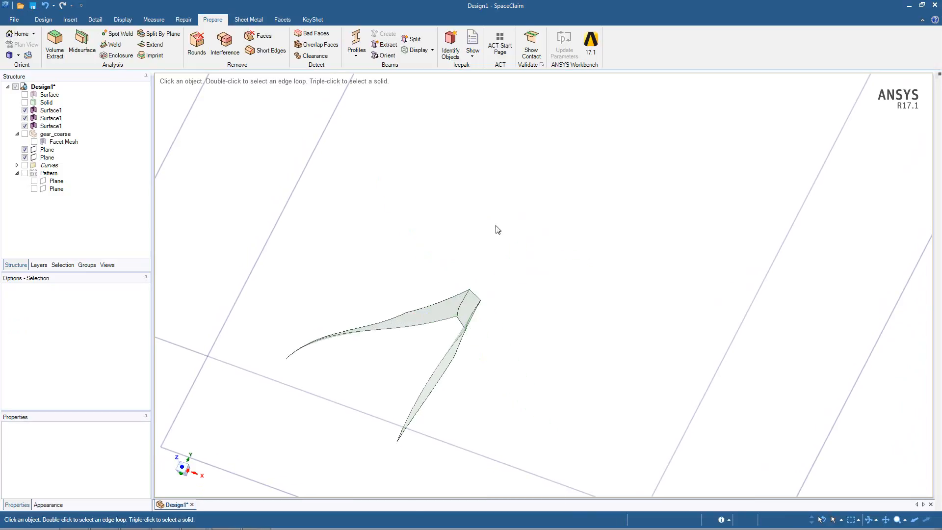
# Step: Hide both end planes and temporarily show the gear mesh to compare the trimmed surfaces with the tooth gap
pyautogui.moveTo(531, 315); pyautogui.dragTo(470, 247, button='middle')
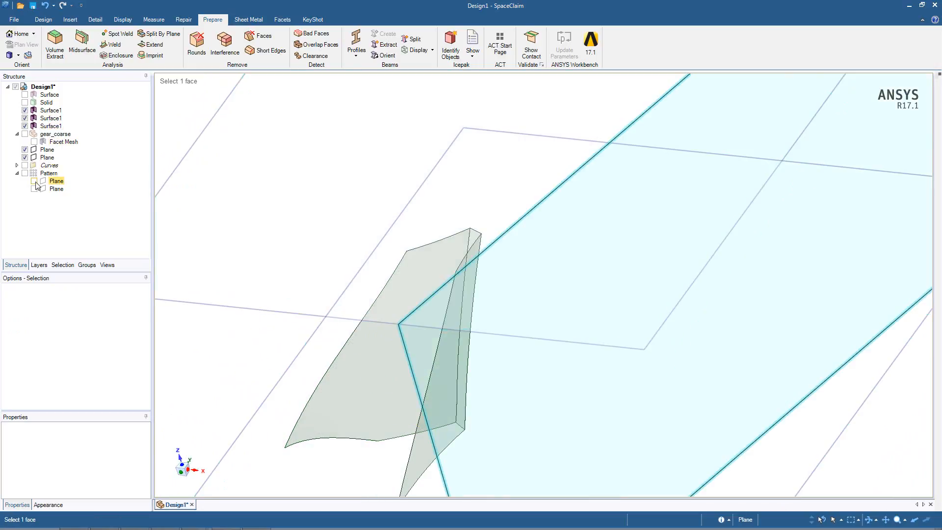
pyautogui.click(25, 156)
pyautogui.click(24, 149)
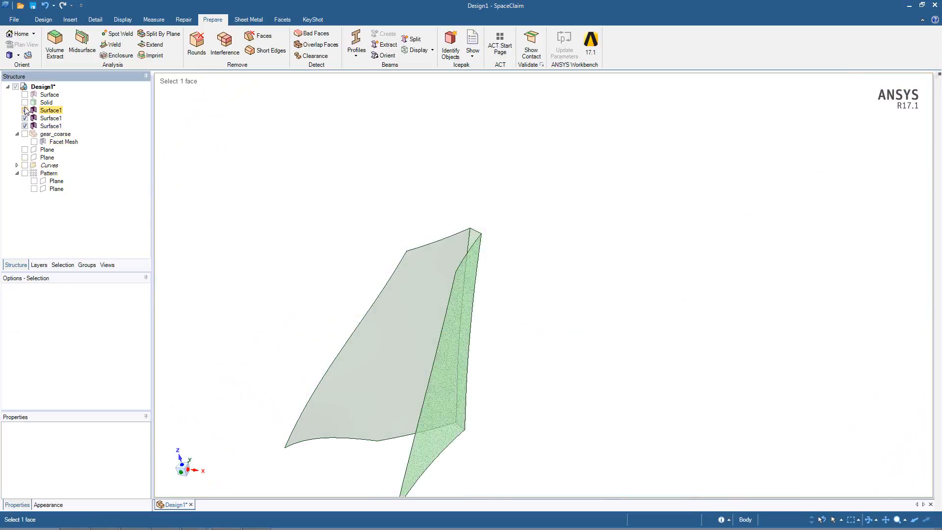
pyautogui.click(25, 133)
pyautogui.moveTo(382, 284); pyautogui.dragTo(405, 399, button='middle')
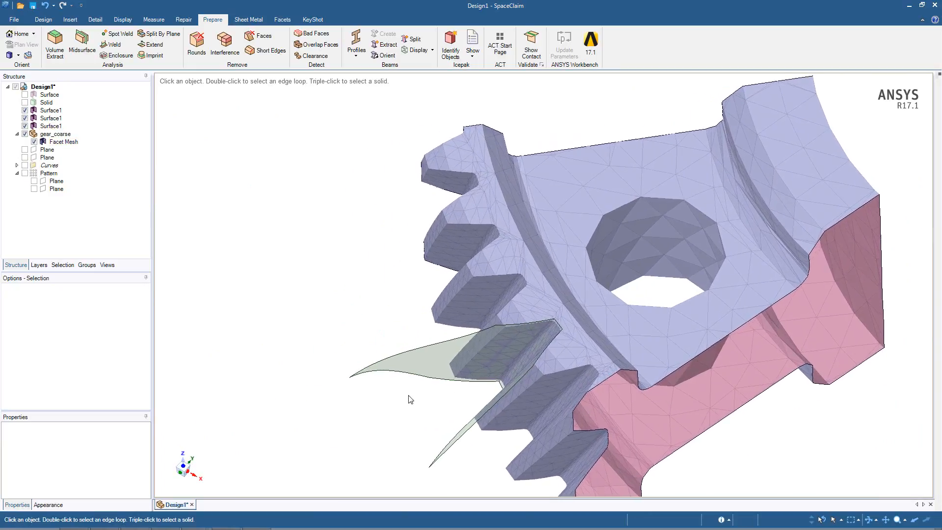
pyautogui.click(25, 133)
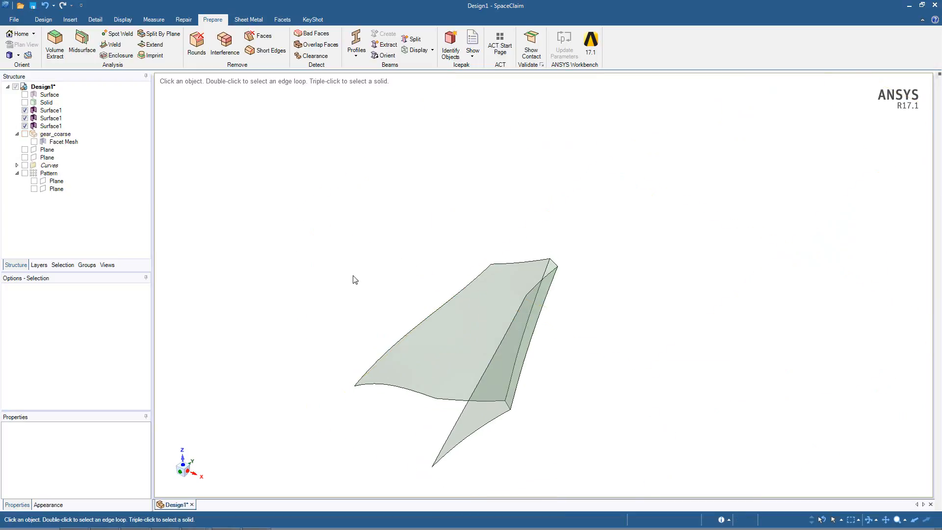
# Step: Blend a closing face between the outer edges of the two tooth flanks, leaving both ends open
pyautogui.moveTo(340, 279); pyautogui.dragTo(435, 296, button='middle')
pyautogui.click(437, 298)
pyautogui.keyDown('ctrl'); pyautogui.click(484, 334); pyautogui.keyUp('ctrl')
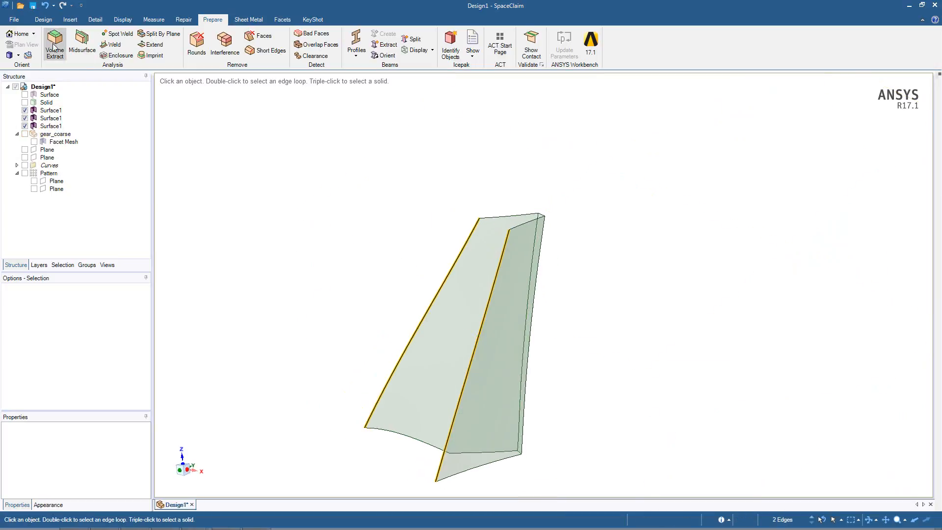
pyautogui.click(43, 19)
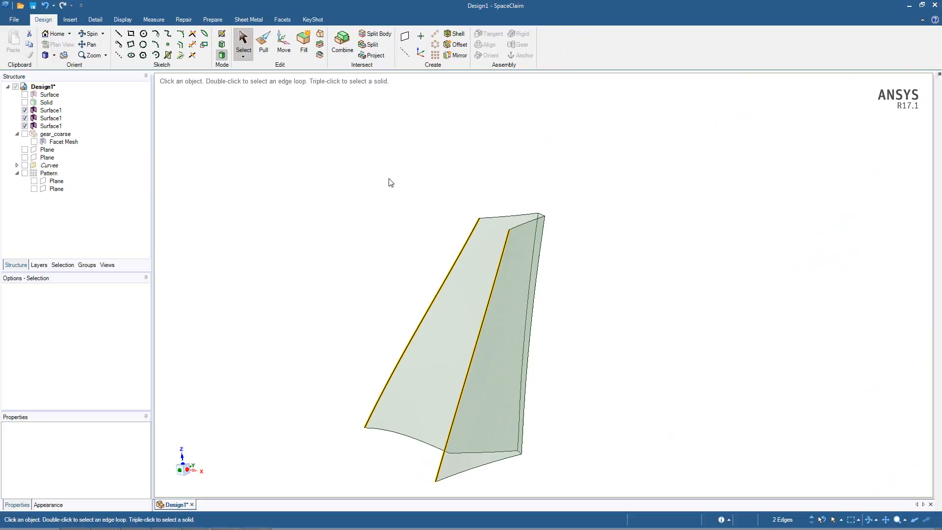
pyautogui.click(320, 36)
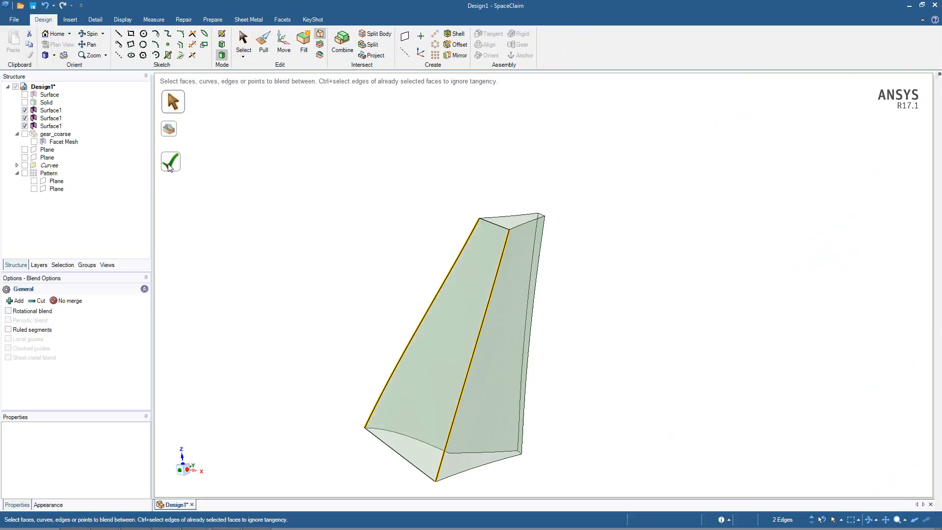
pyautogui.click(171, 164)
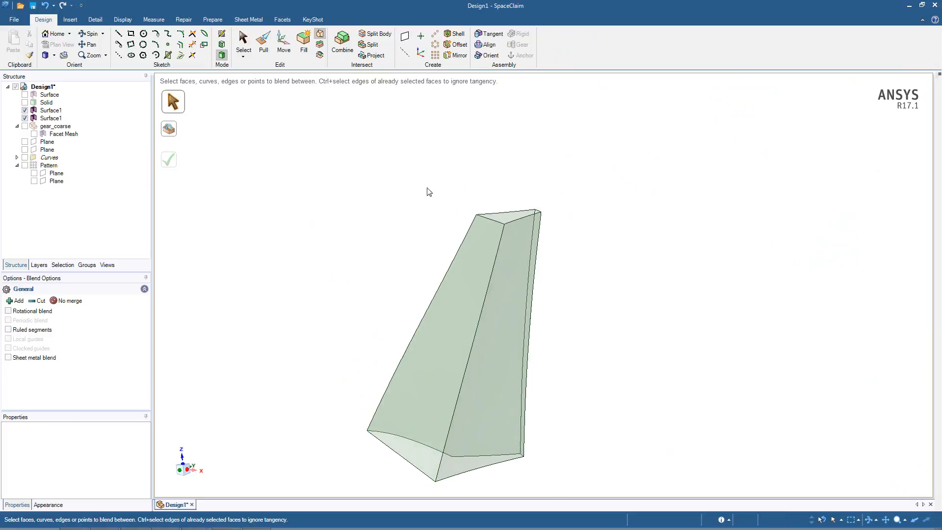
# Step: Fill the open upper and lower edge loops to close the tooth-gap surfaces into a solid cutting body
pyautogui.press('s')
pyautogui.moveTo(405, 157); pyautogui.dragTo(588, 258)
pyautogui.moveTo(423, 220); pyautogui.dragTo(421, 228, button='middle')
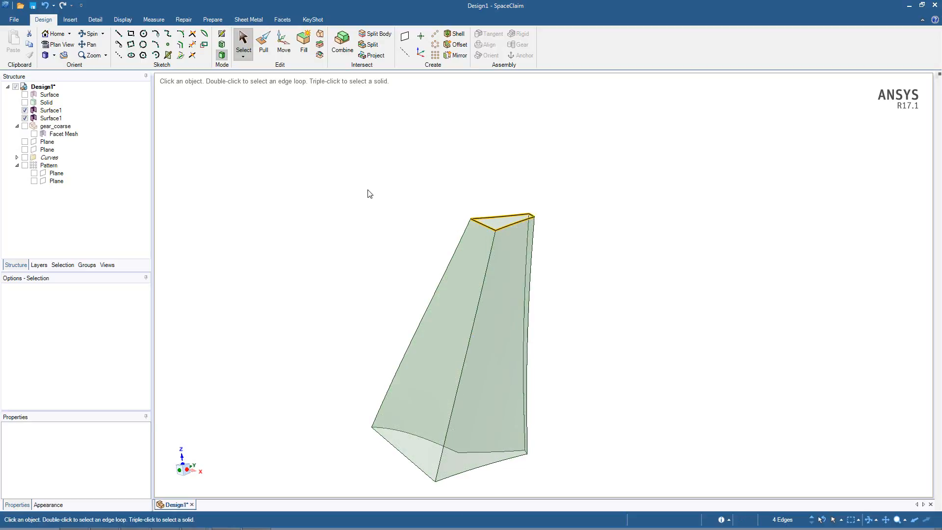
pyautogui.click(305, 48)
pyautogui.moveTo(320, 325); pyautogui.dragTo(567, 443)
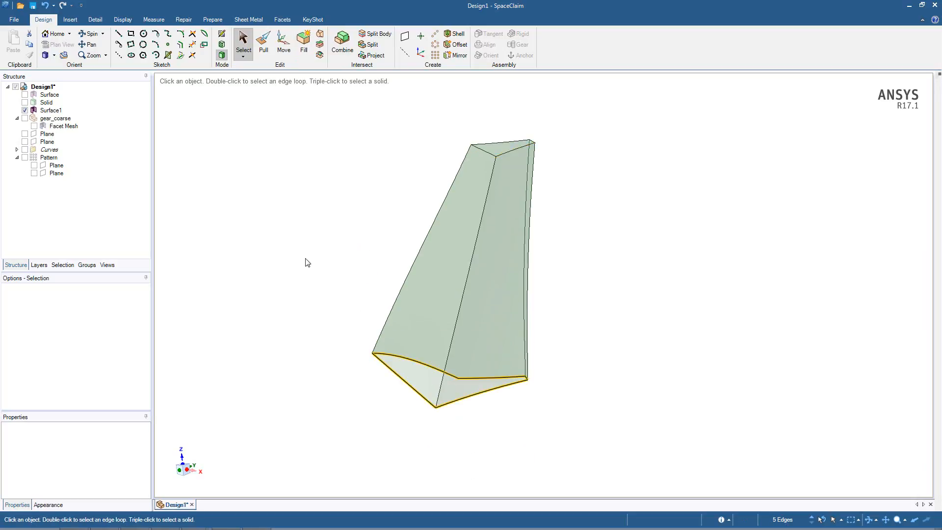
pyautogui.click(304, 48)
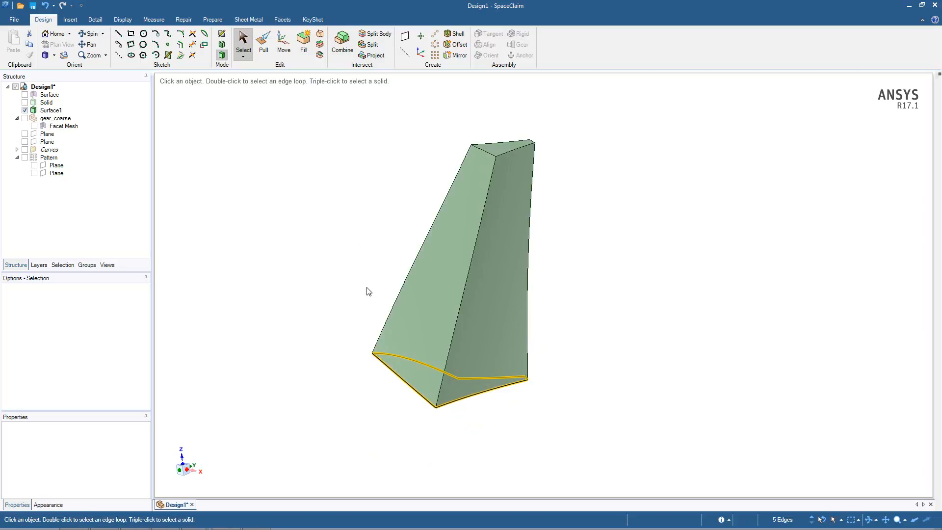
pyautogui.click(360, 282)
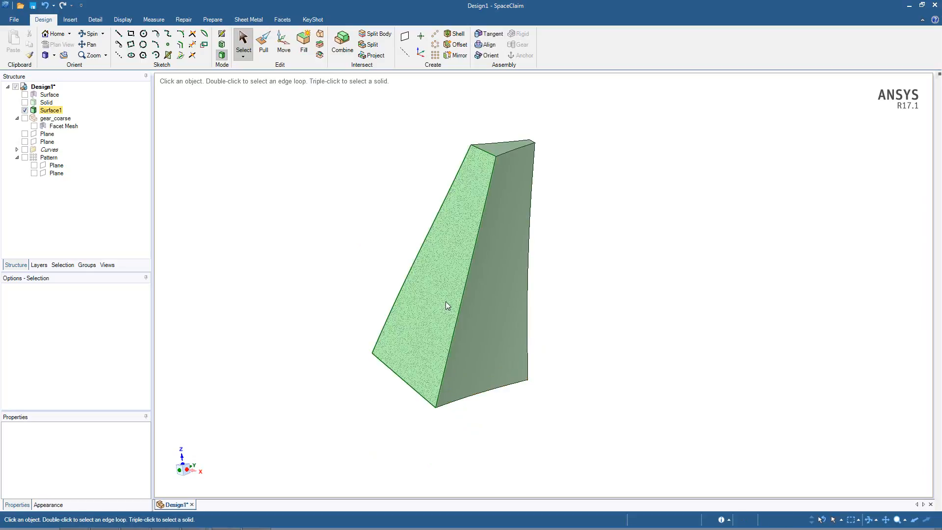
pyautogui.click(50, 110)
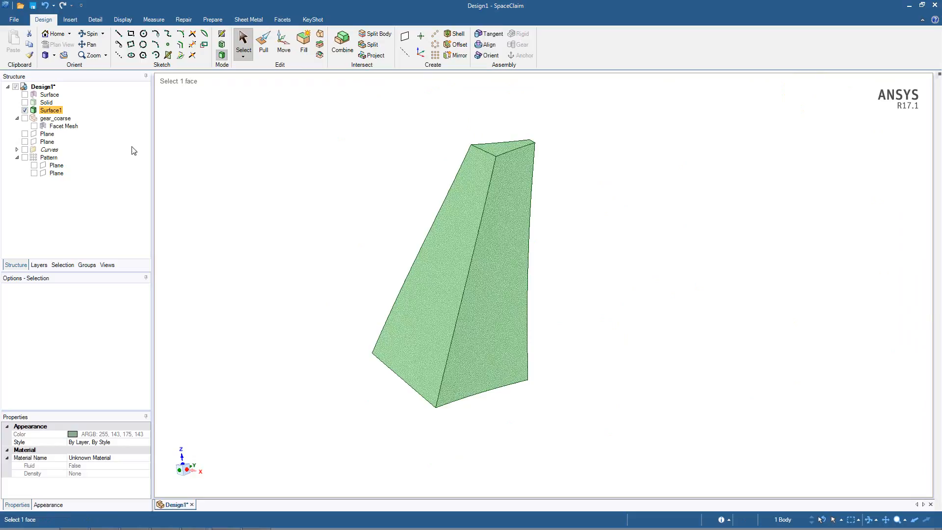
pyautogui.click(309, 286)
pyautogui.moveTo(309, 286); pyautogui.dragTo(310, 288, button='middle')
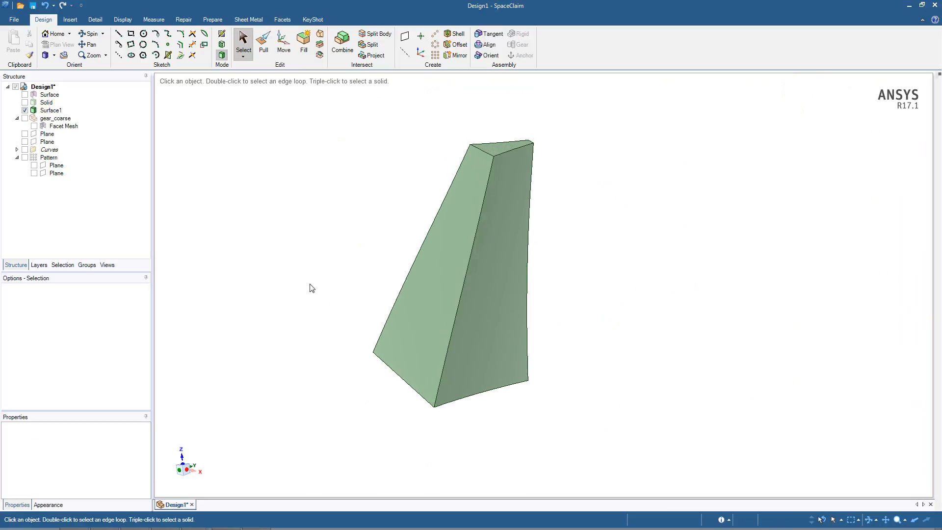
# Step: Show the gear mesh for reference and round the two root edges of the cutting body to a 0.75 mm radius
pyautogui.click(34, 126)
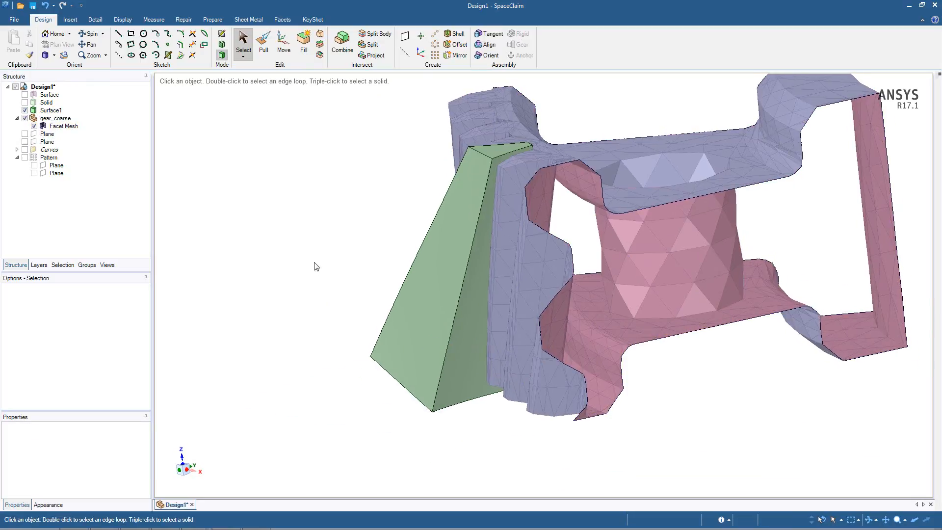
pyautogui.scroll(10, 316, 265)
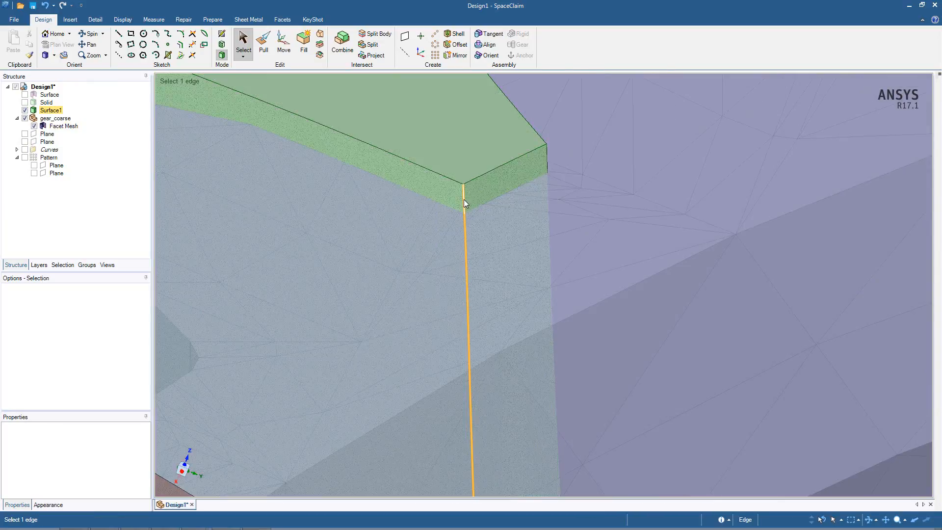
pyautogui.click(464, 199)
pyautogui.moveTo(543, 220)
pyautogui.mouseDown(button='middle')
pyautogui.moveTo(516, 244)
pyautogui.moveTo(541, 238)
pyautogui.moveTo(537, 248)
pyautogui.mouseUp(button='middle')
pyautogui.keyDown('ctrl'); pyautogui.click(563, 152); pyautogui.keyUp('ctrl')
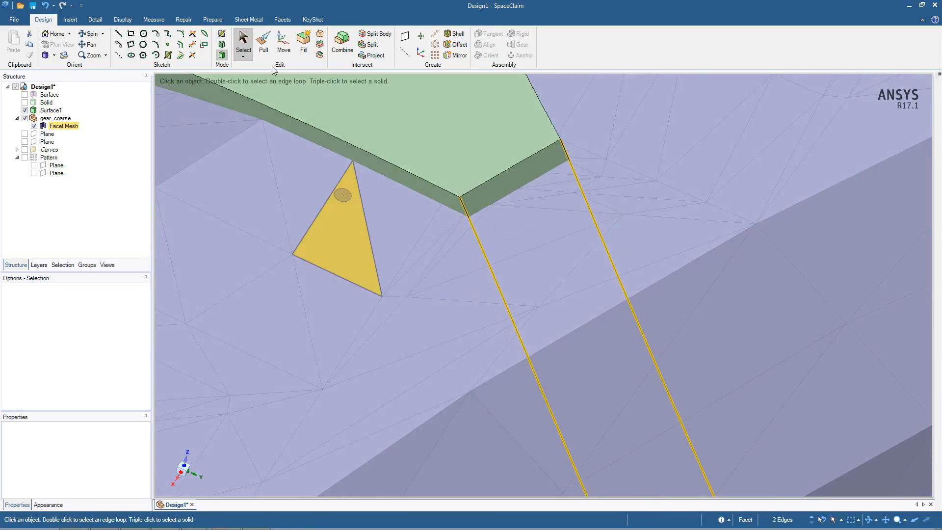
pyautogui.click(264, 47)
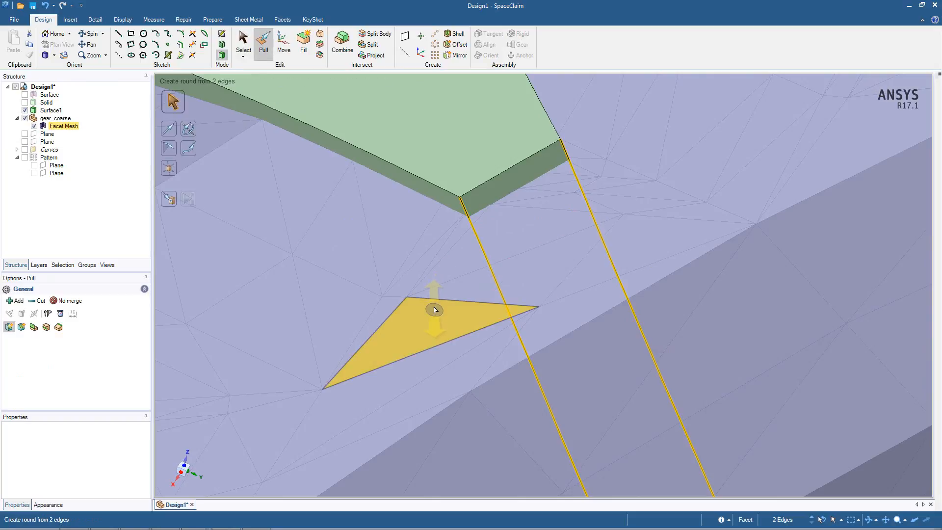
pyautogui.moveTo(434, 290); pyautogui.dragTo(432, 210)
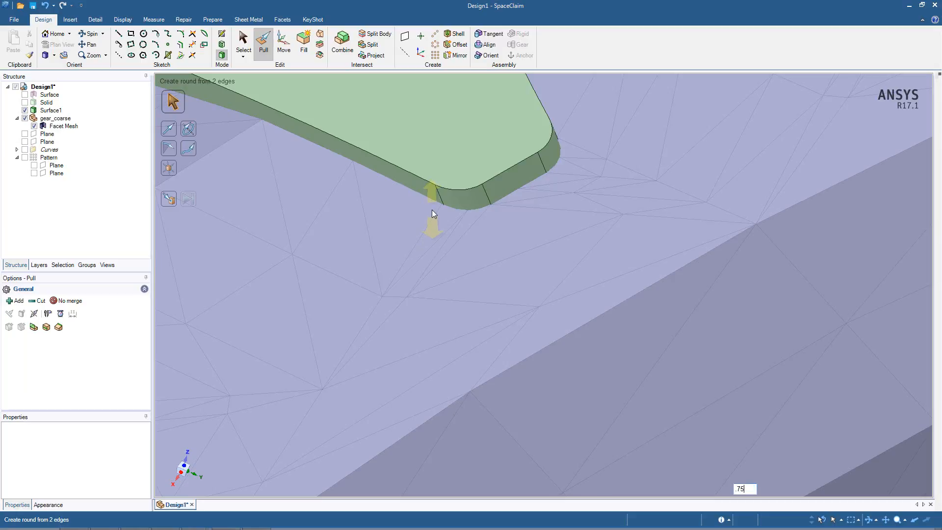
pyautogui.write('.75')
pyautogui.press('Return')
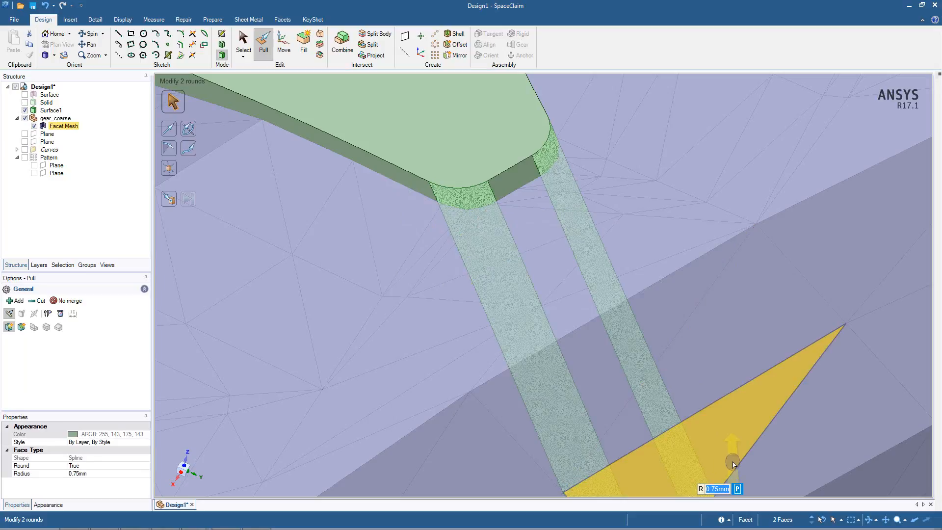
# Step: Examine how the rounded root of the cutting body matches the fillets of the meshed tooth gap
pyautogui.scroll(-2, 596, 443)
pyautogui.scroll(-3, 596, 442)
pyautogui.click(679, 223)
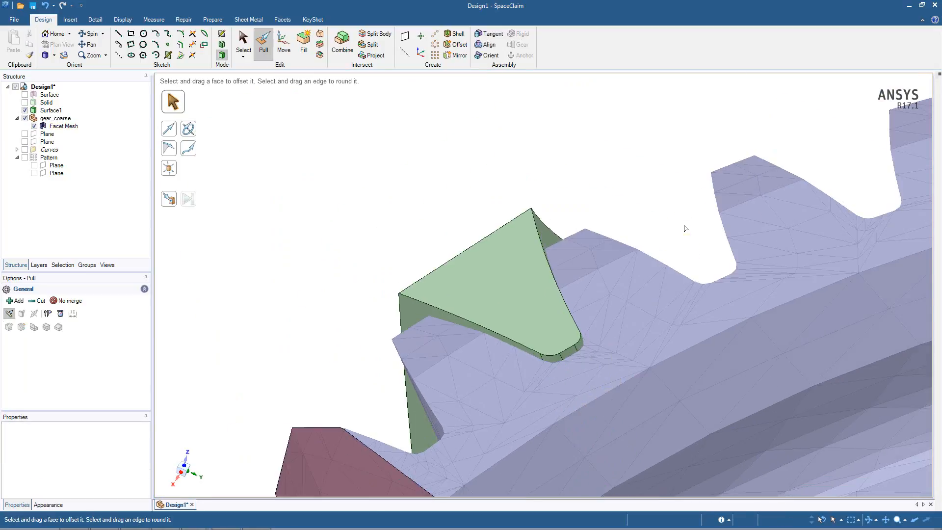
pyautogui.scroll(3, 664, 219)
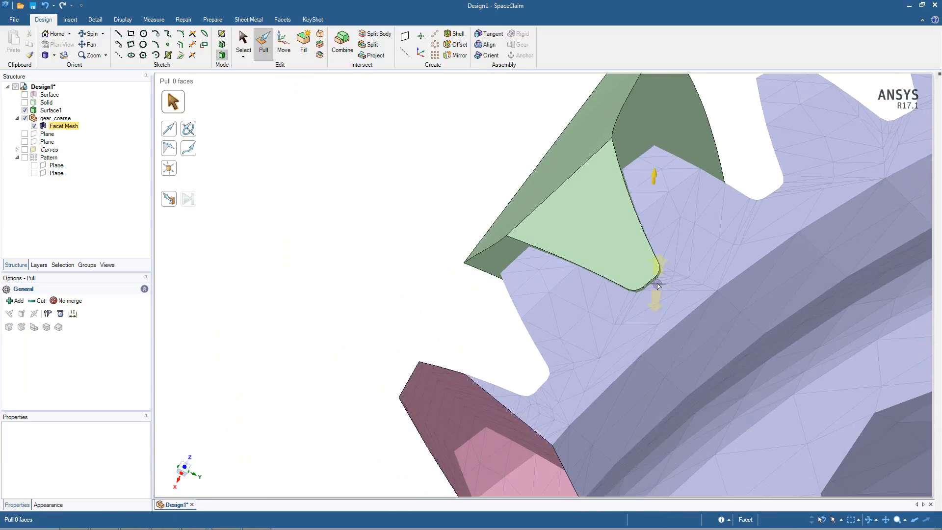
pyautogui.scroll(1, 650, 287)
pyautogui.click(606, 311)
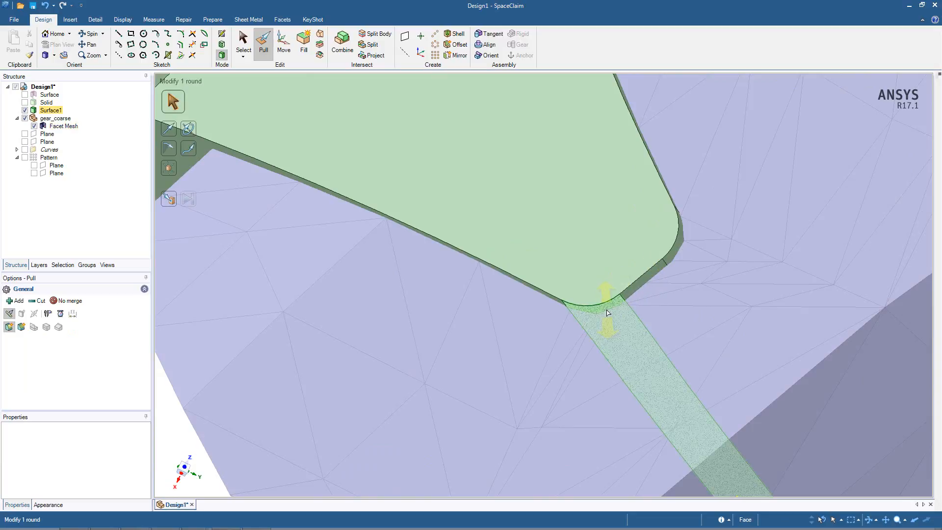
pyautogui.scroll(-3, 606, 312)
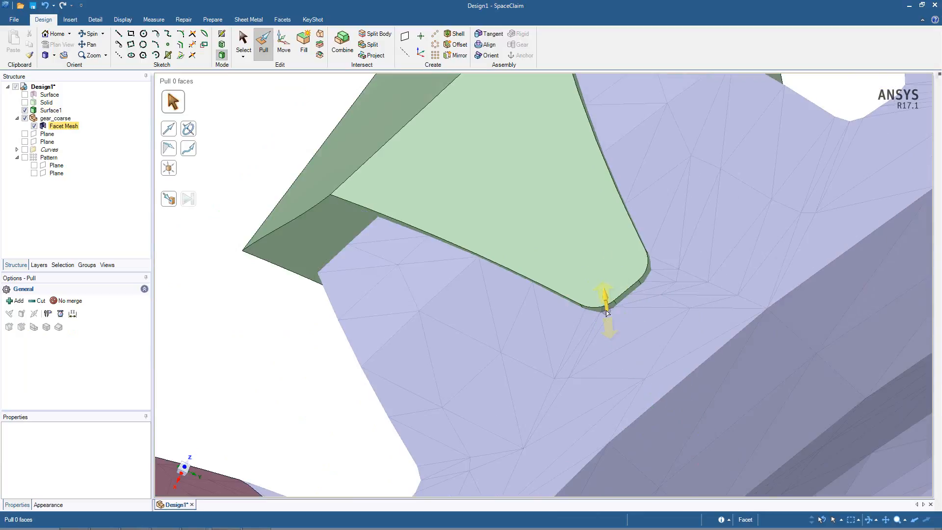
pyautogui.scroll(-4, 607, 313)
pyautogui.moveTo(446, 332); pyautogui.dragTo(527, 190, button='middle')
pyautogui.moveTo(484, 273); pyautogui.dragTo(327, 312, button='middle')
# Step: Show the cylinder solid and the cross-section surface alongside the cutting body in the home view
pyautogui.click(24, 102)
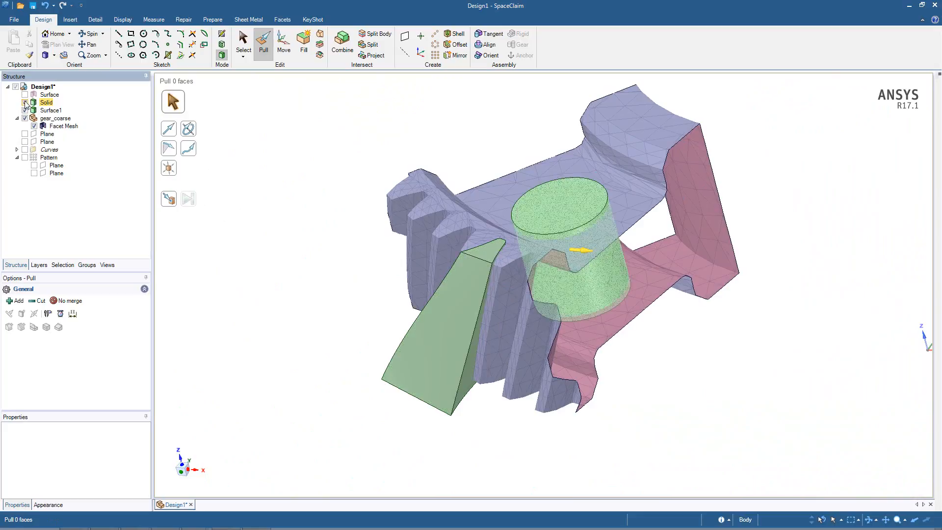
pyautogui.click(25, 94)
pyautogui.moveTo(235, 297); pyautogui.dragTo(241, 299, button='middle')
pyautogui.press('h')
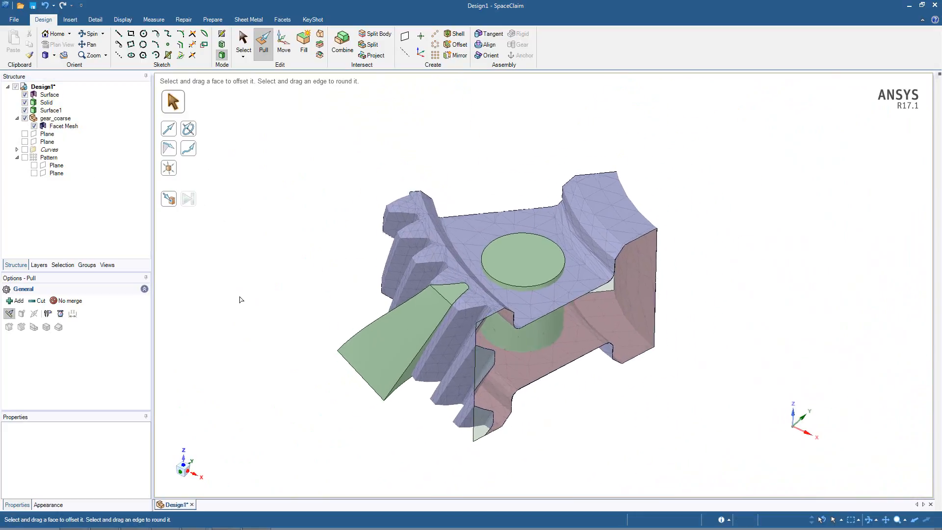
# Step: Hide the gear mesh, the cutting body and the cylinder so only the cross-section surface is displayed
pyautogui.click(28, 122)
pyautogui.click(25, 119)
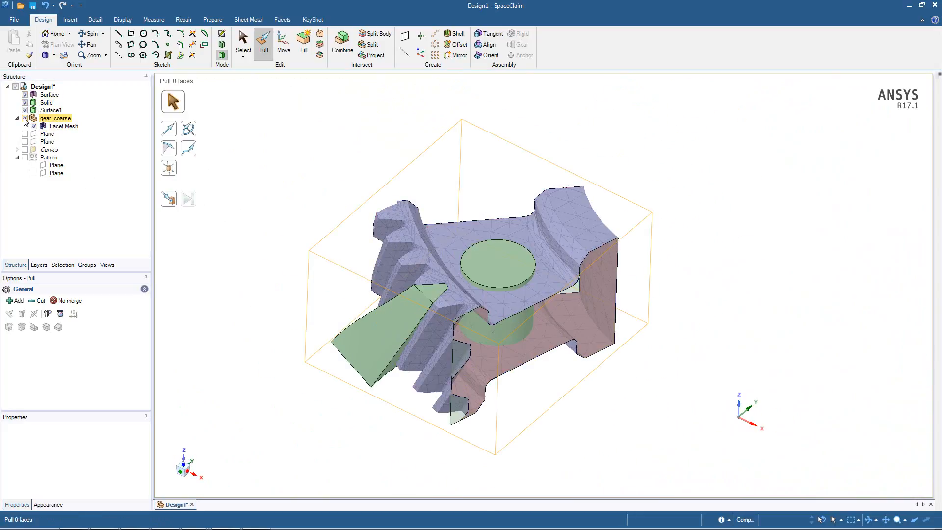
pyautogui.click(24, 118)
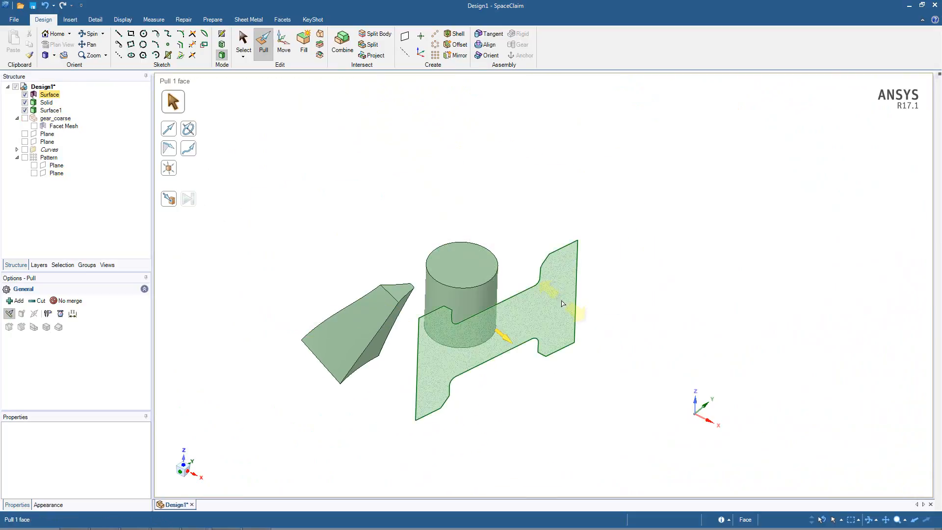
pyautogui.click(25, 110)
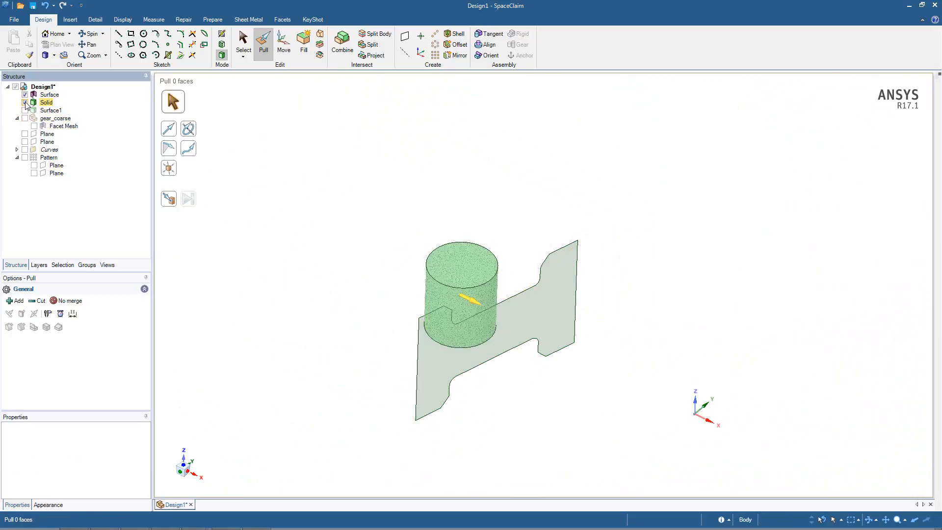
pyautogui.click(24, 102)
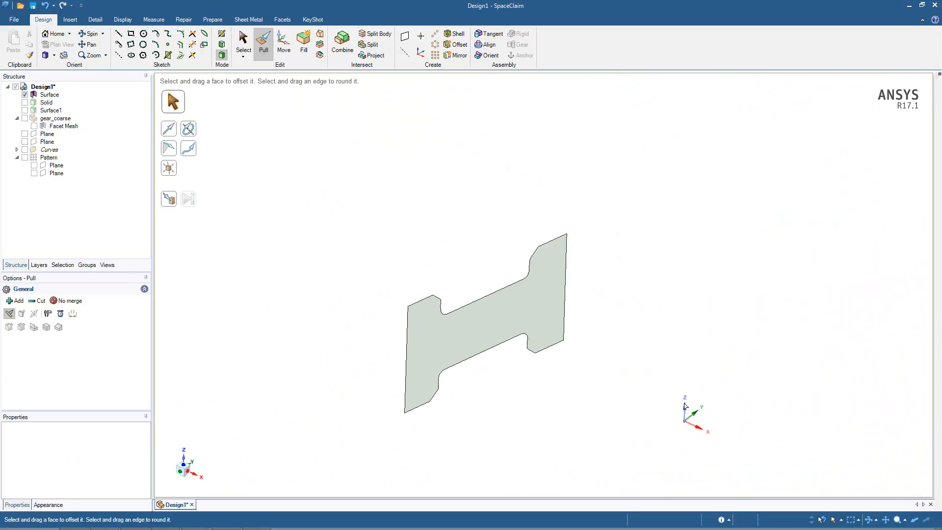
# Step: Create a construction axis along the Z axis of the world origin
pyautogui.press('s')
pyautogui.click(684, 410)
pyautogui.click(405, 52)
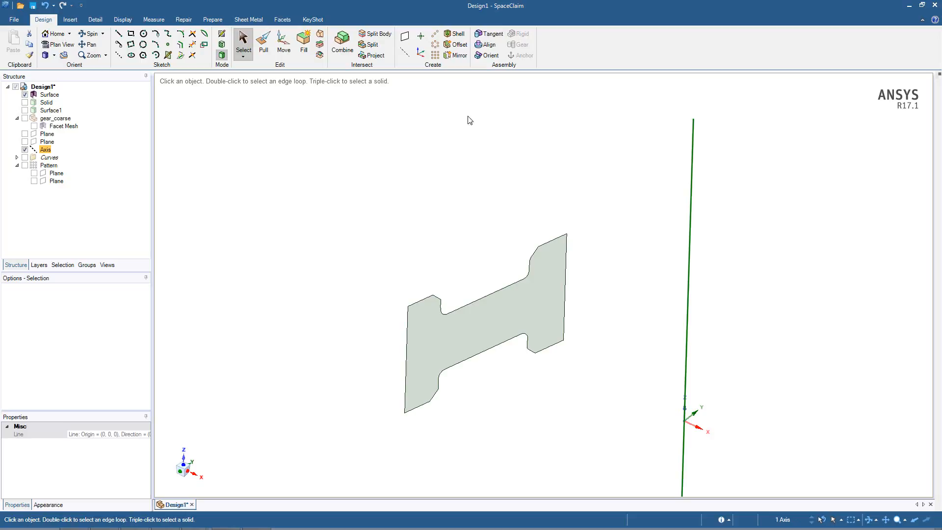
pyautogui.click(628, 185)
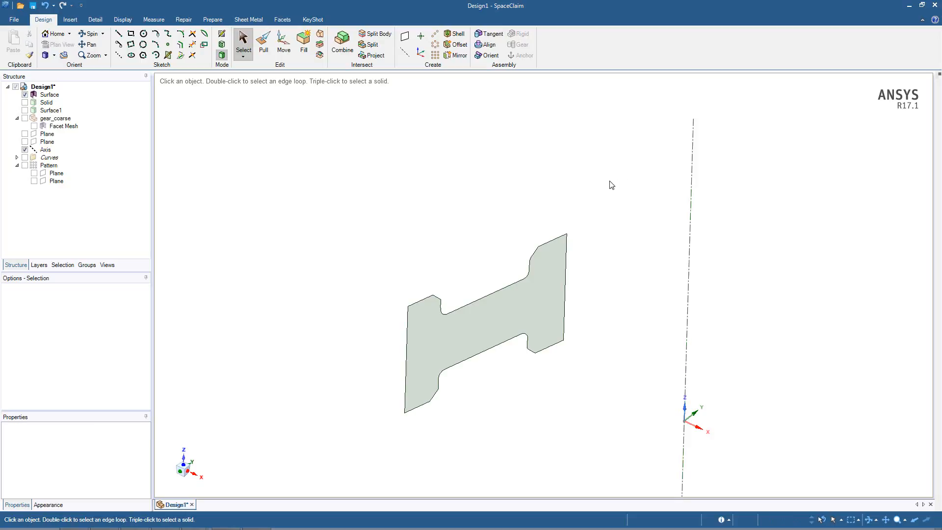
# Step: Try to extrude the cross-section surface straight out with Pull, and undo the extrusion
pyautogui.click(265, 48)
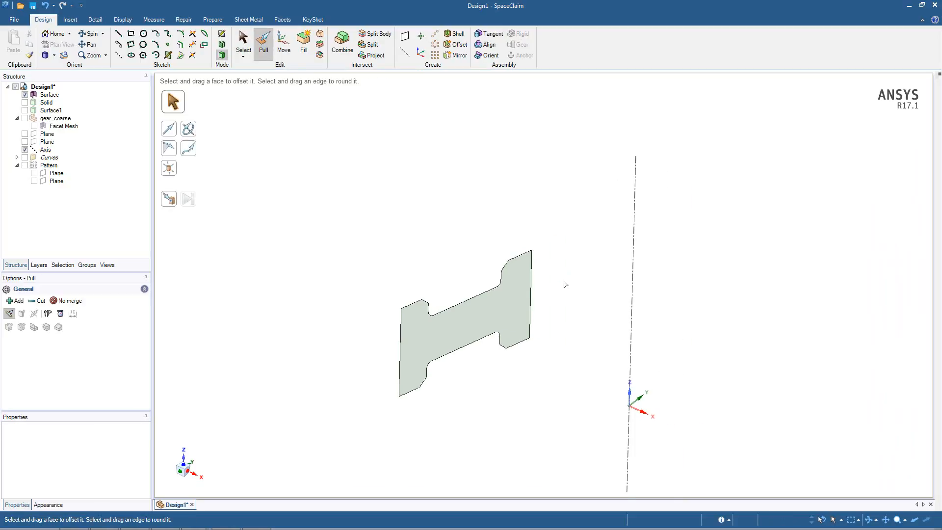
pyautogui.click(533, 309)
pyautogui.click(496, 311)
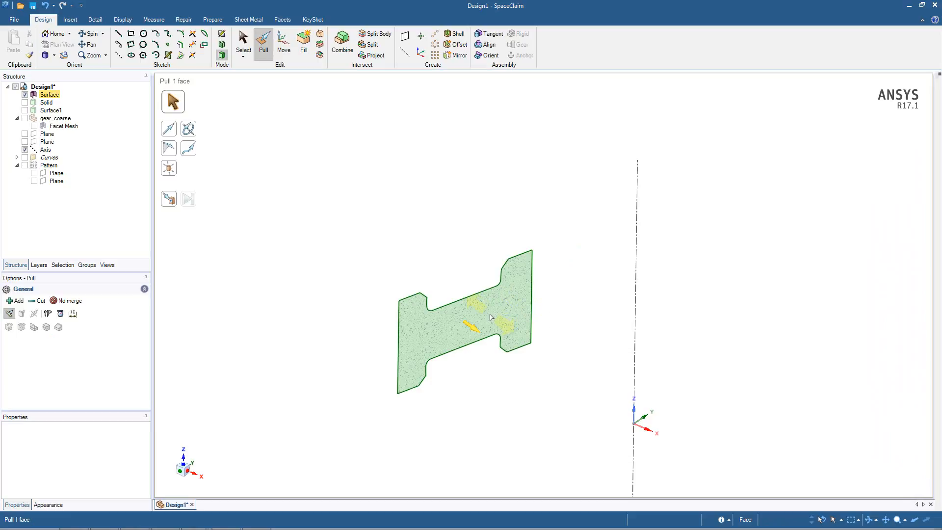
pyautogui.click(490, 317)
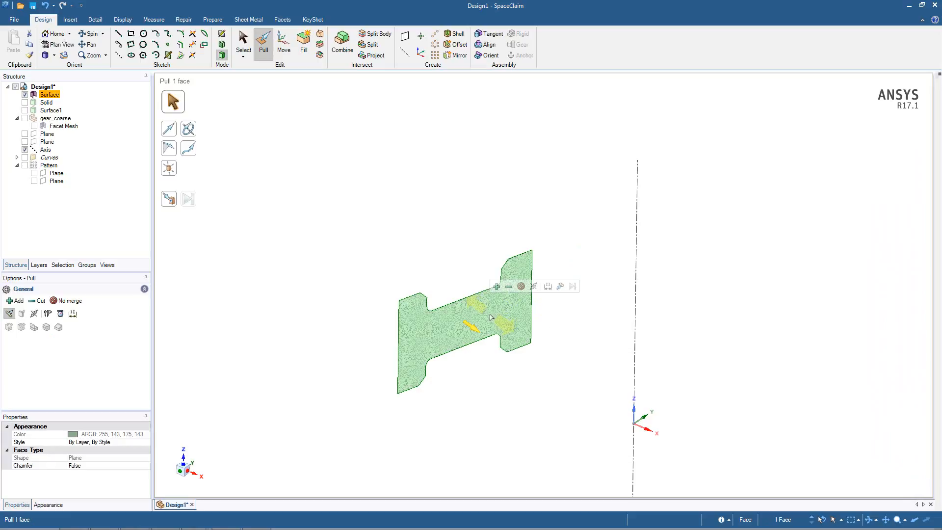
pyautogui.moveTo(490, 317); pyautogui.dragTo(412, 219)
pyautogui.hotkey('ctrl', 'z')
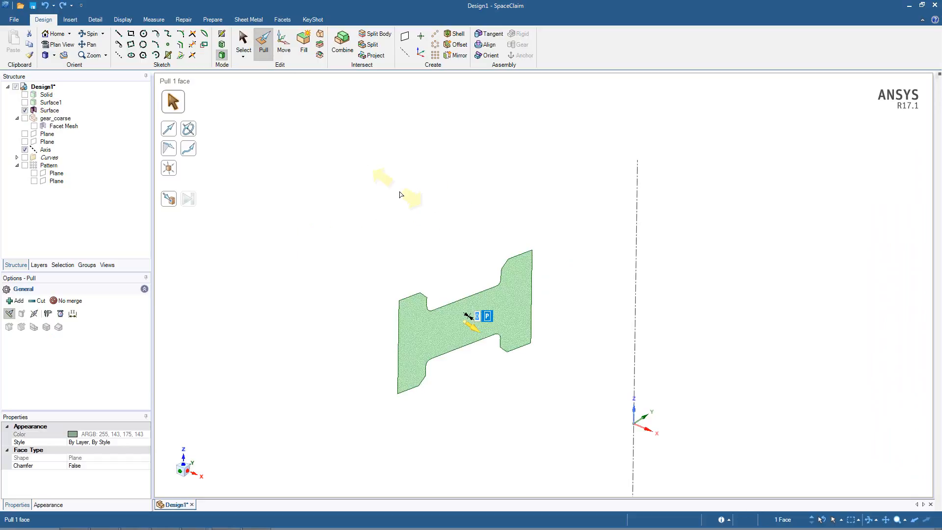
# Step: Revolve the cross-section surface a full turn around the new vertical axis to form the gear blank
pyautogui.click(454, 331)
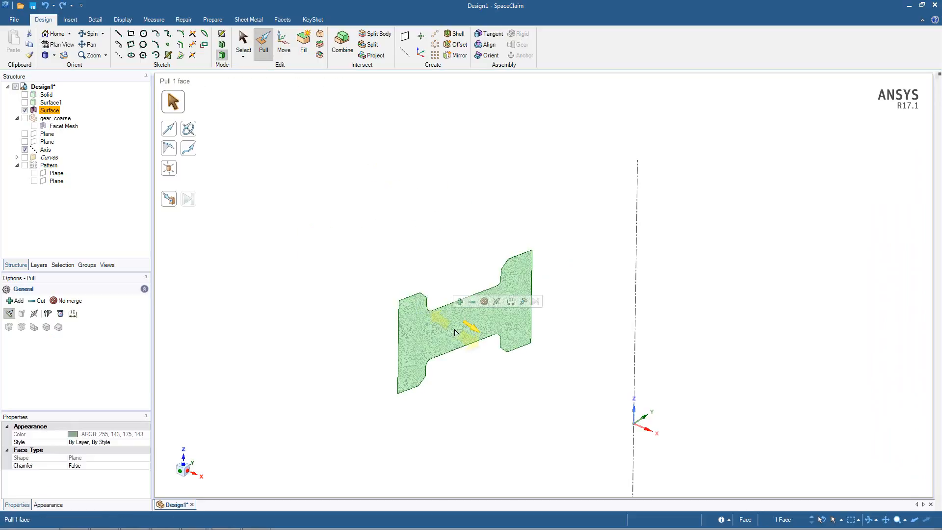
pyautogui.click(189, 129)
pyautogui.click(637, 203)
pyautogui.click(637, 202)
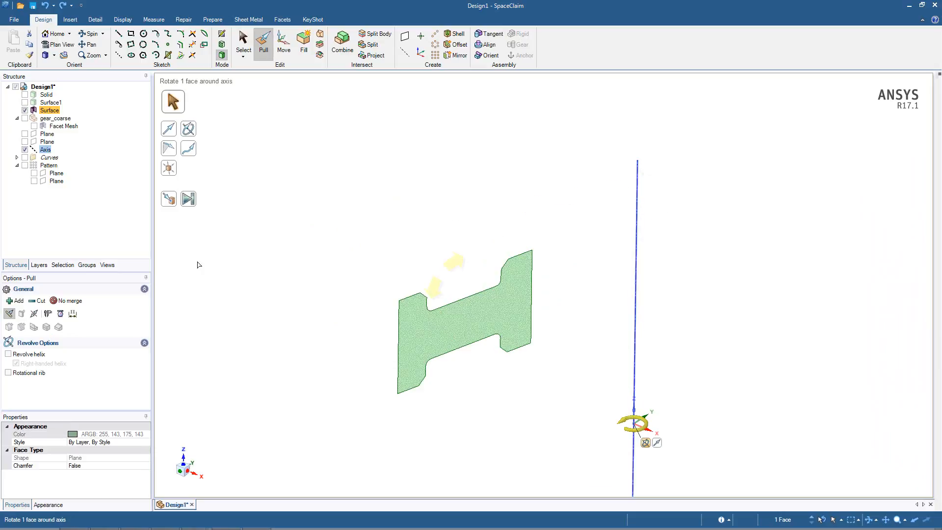
pyautogui.click(192, 201)
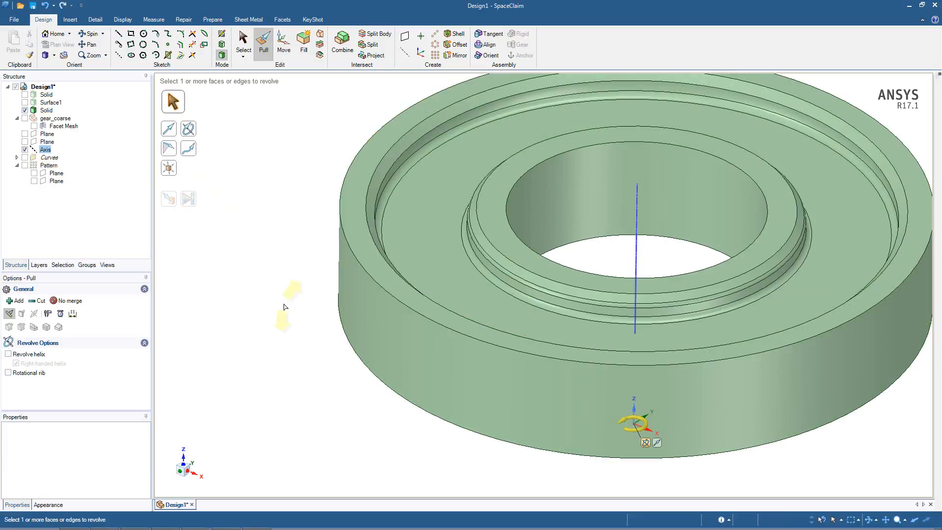
# Step: Leave Pull and display the hidden cylinder body together with the gear blank
pyautogui.scroll(-3, 284, 308)
pyautogui.moveTo(284, 308); pyautogui.dragTo(273, 314, button='middle')
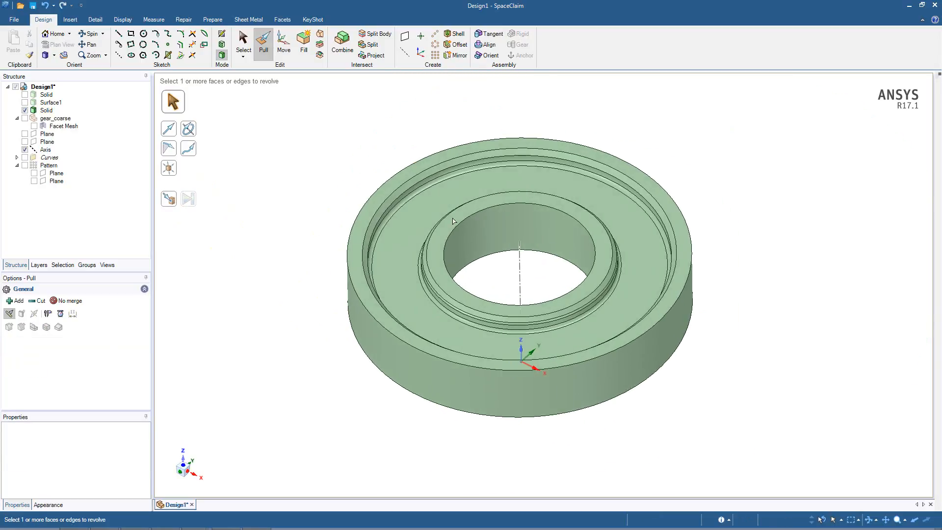
pyautogui.press('s')
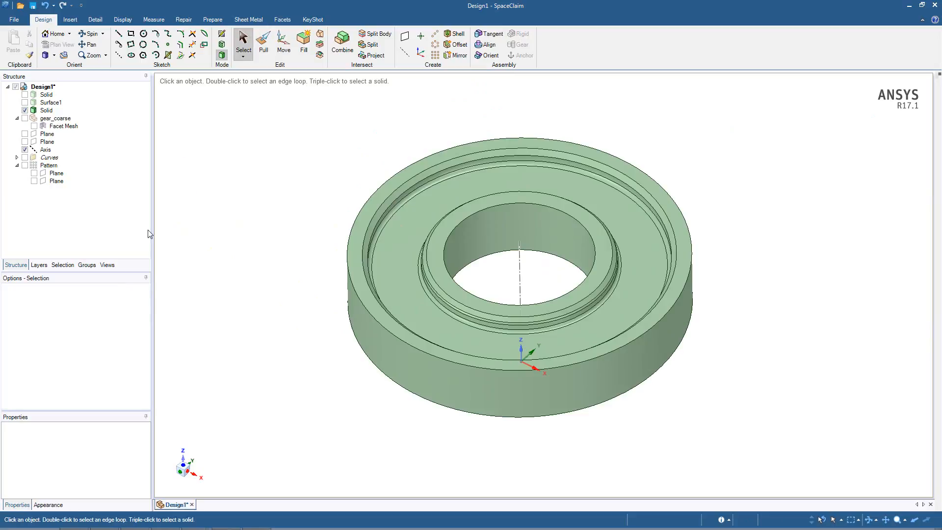
pyautogui.click(24, 102)
pyautogui.click(25, 102)
pyautogui.click(24, 94)
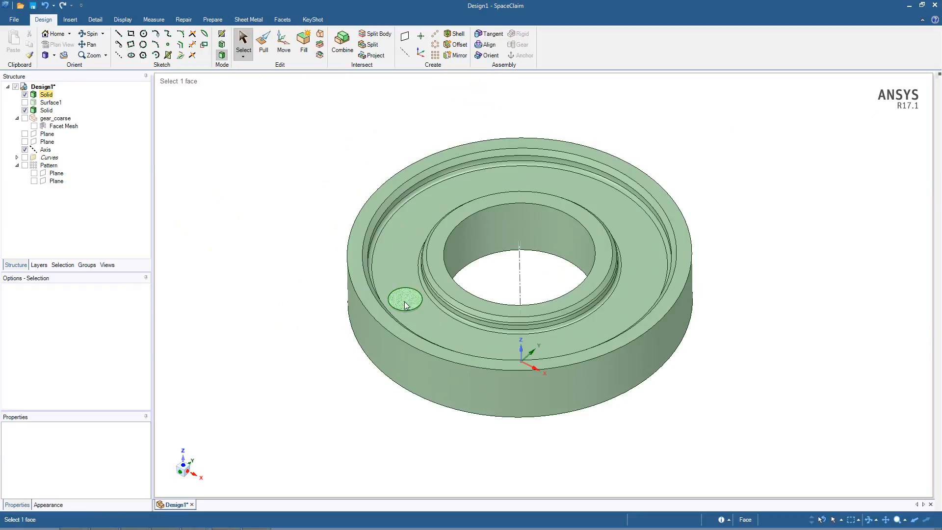
pyautogui.scroll(2, 281, 283)
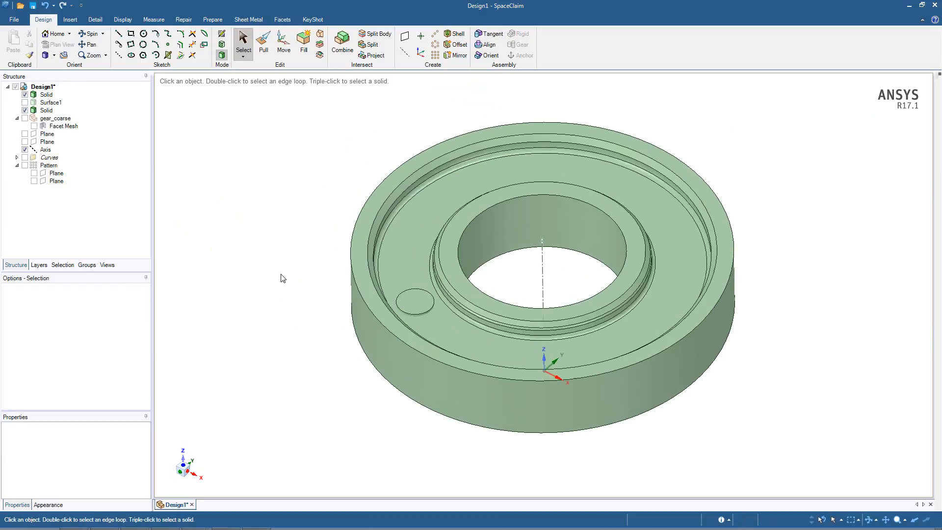
# Step: Cut a hole through the gear blank's web with Combine using the cylinder as cutter, and delete the cylinder body
pyautogui.click(341, 44)
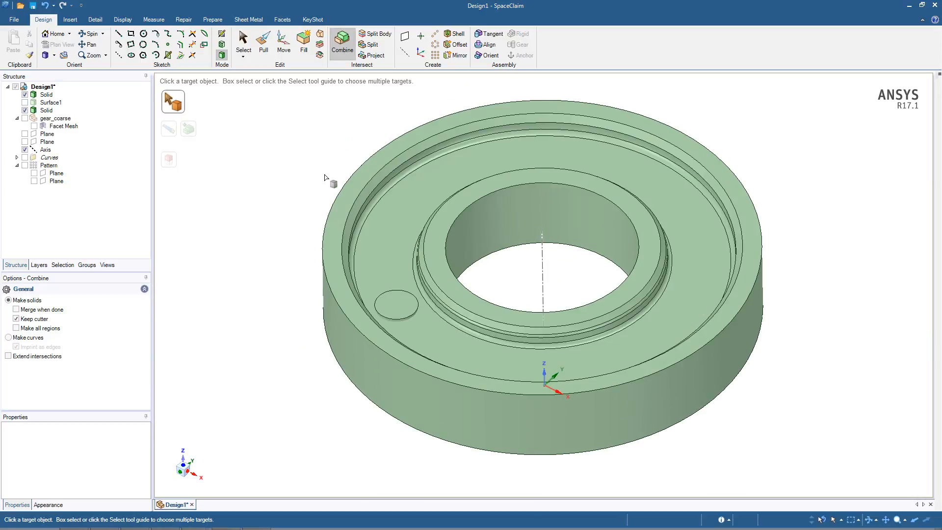
pyautogui.click(389, 247)
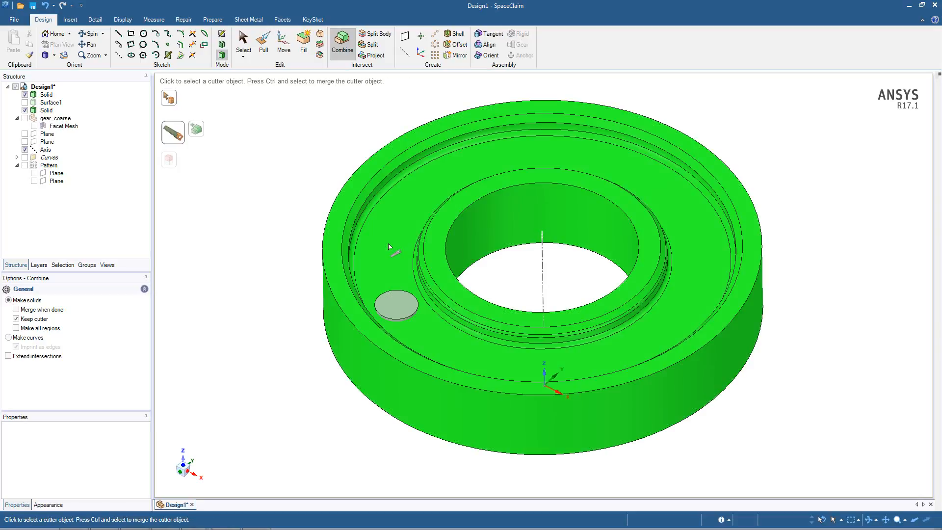
pyautogui.click(398, 315)
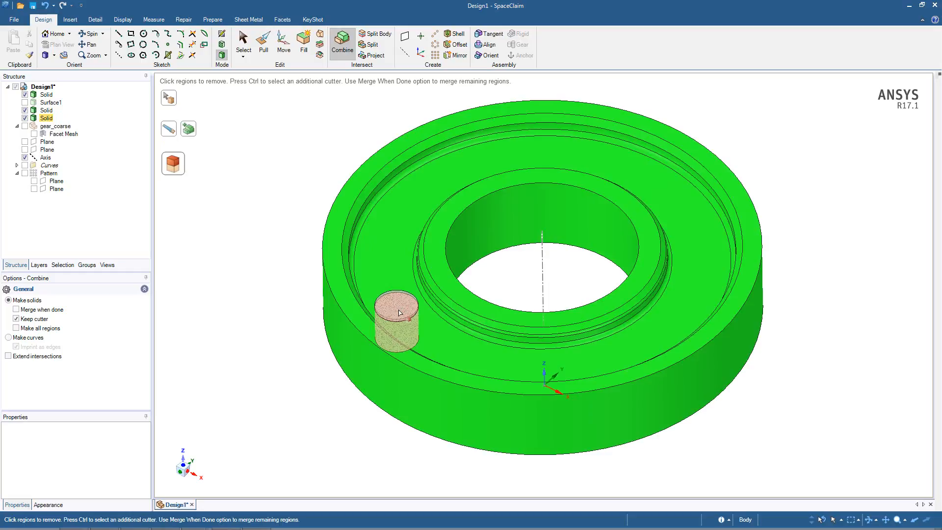
pyautogui.click(399, 312)
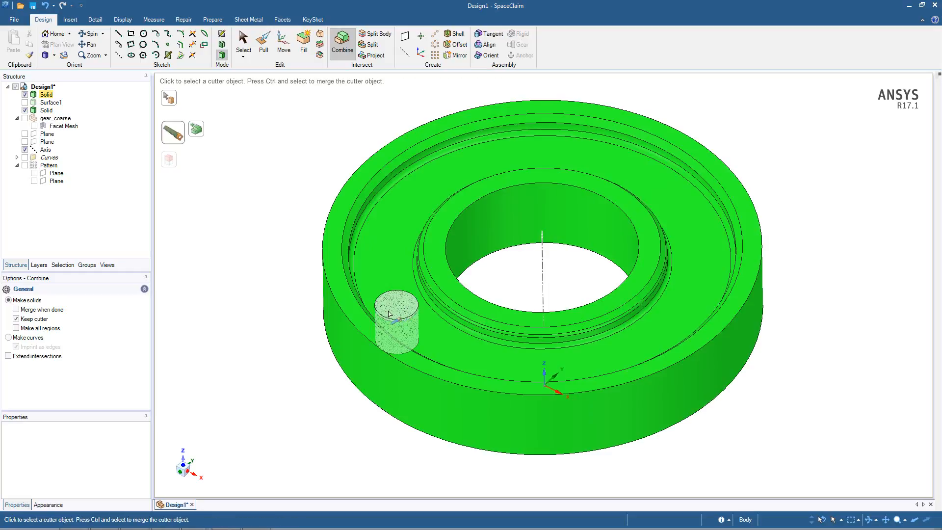
pyautogui.press('Escape')
pyautogui.press('Escape')
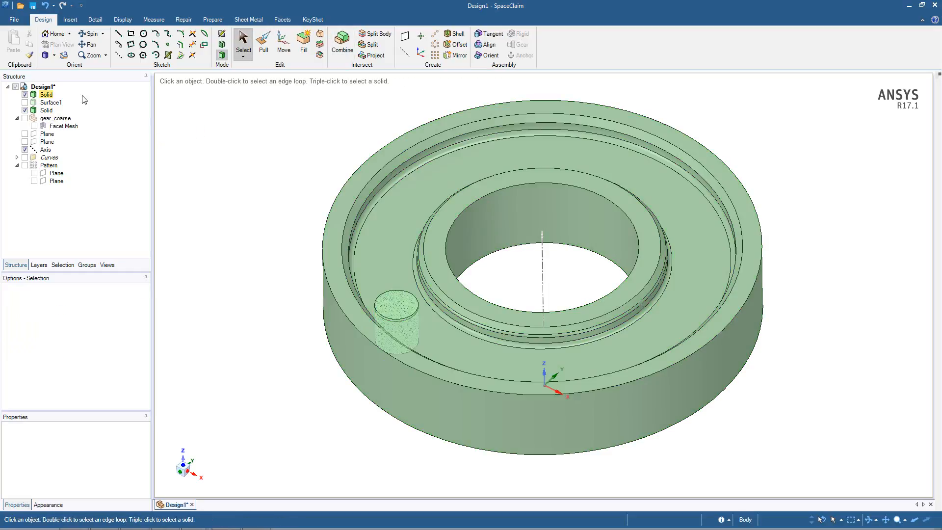
pyautogui.click(49, 96)
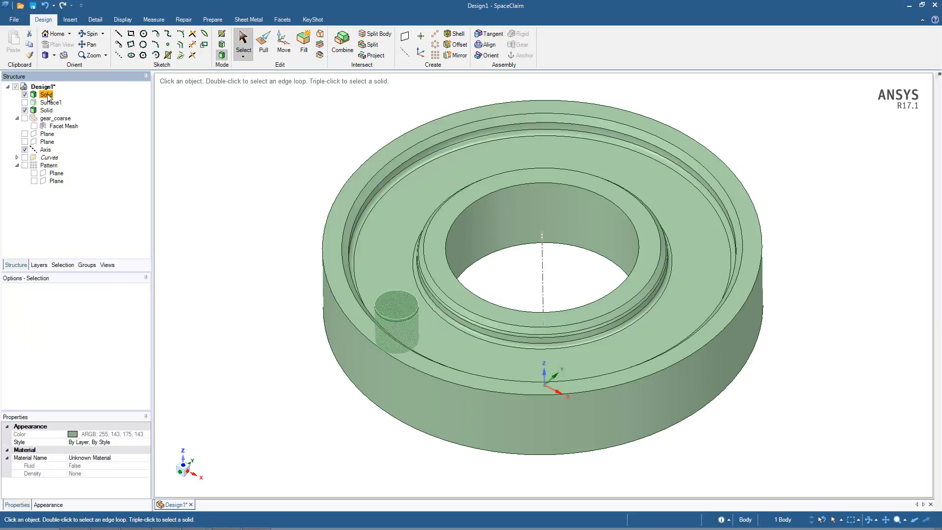
pyautogui.press('Delete')
pyautogui.click(219, 258)
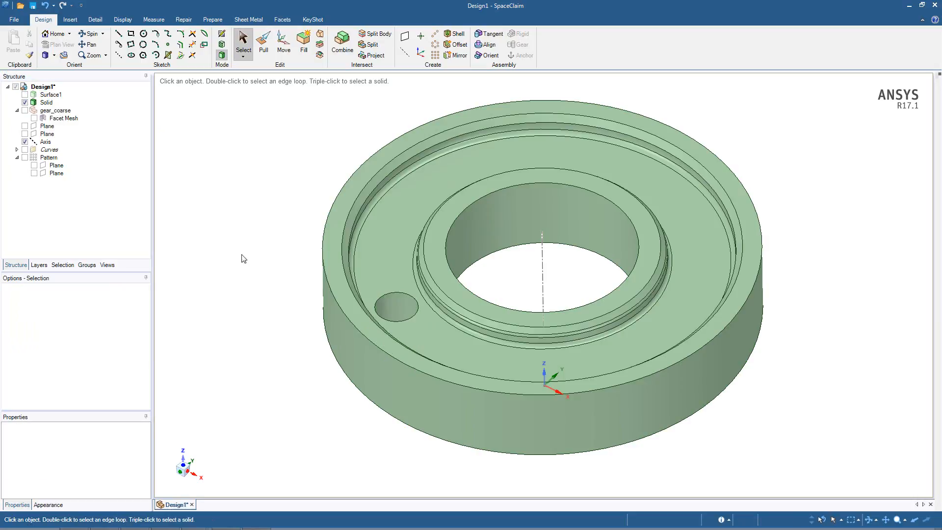
# Step: Create a full-circle pattern of seven holes by rotating the hole face with Move about the gear's central axis
pyautogui.moveTo(259, 274); pyautogui.dragTo(344, 302, button='middle')
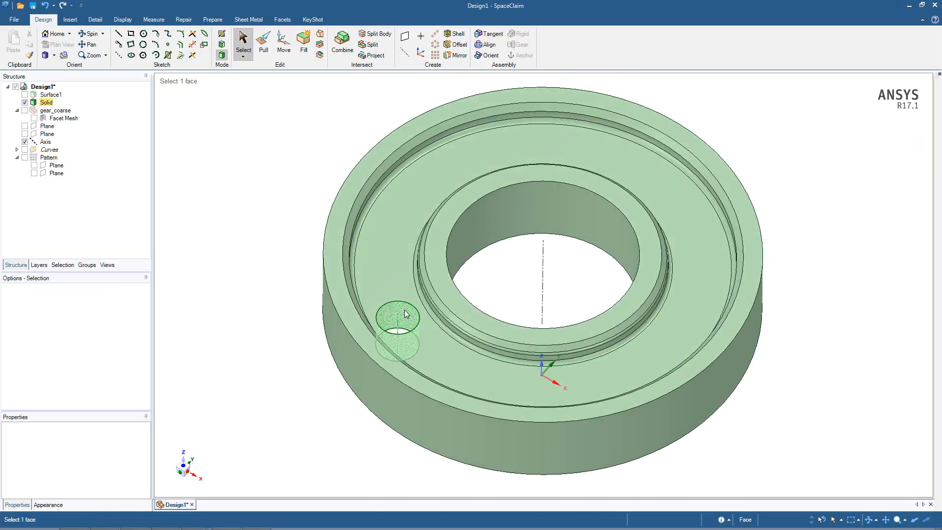
pyautogui.click(404, 310)
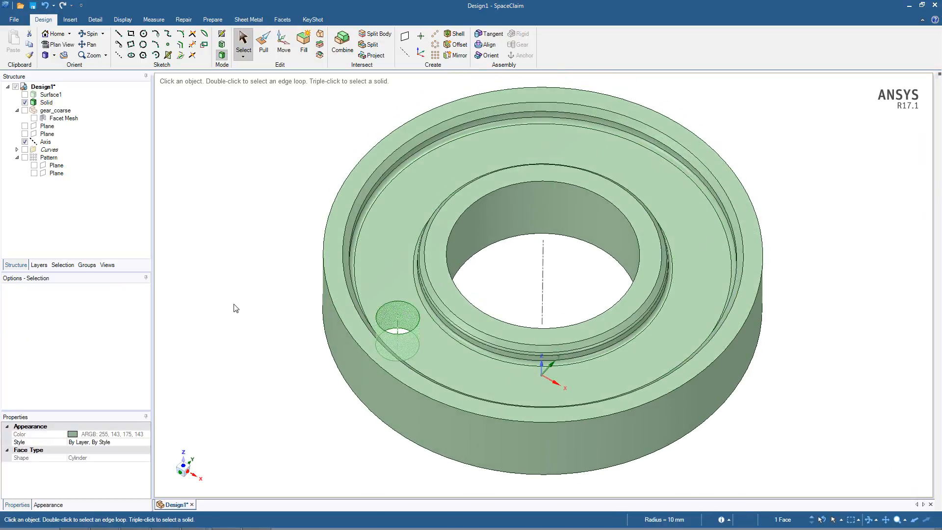
pyautogui.click(285, 48)
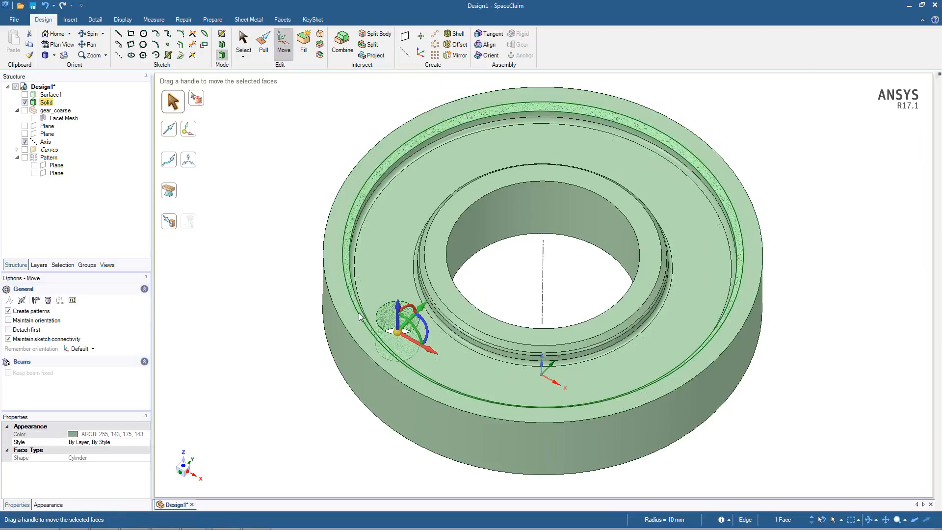
pyautogui.click(191, 133)
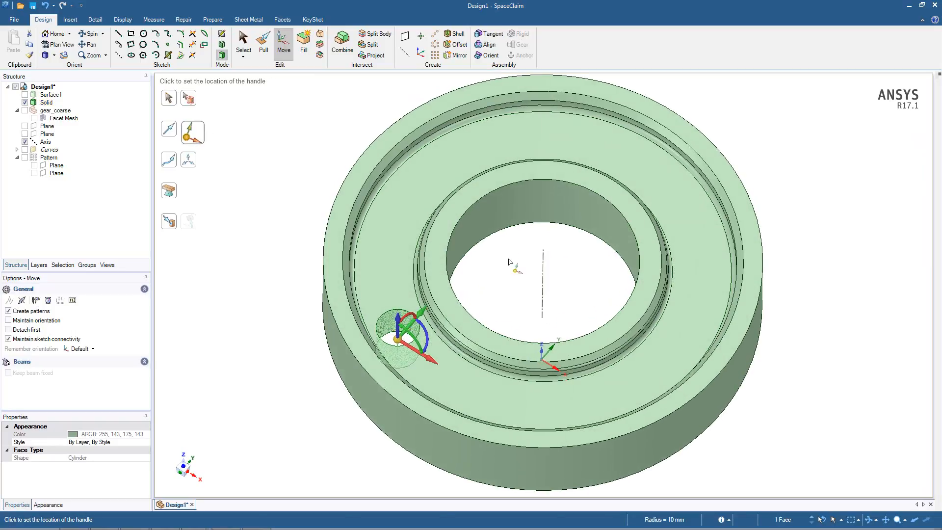
pyautogui.click(543, 283)
pyautogui.moveTo(544, 285); pyautogui.dragTo(571, 322, button='middle')
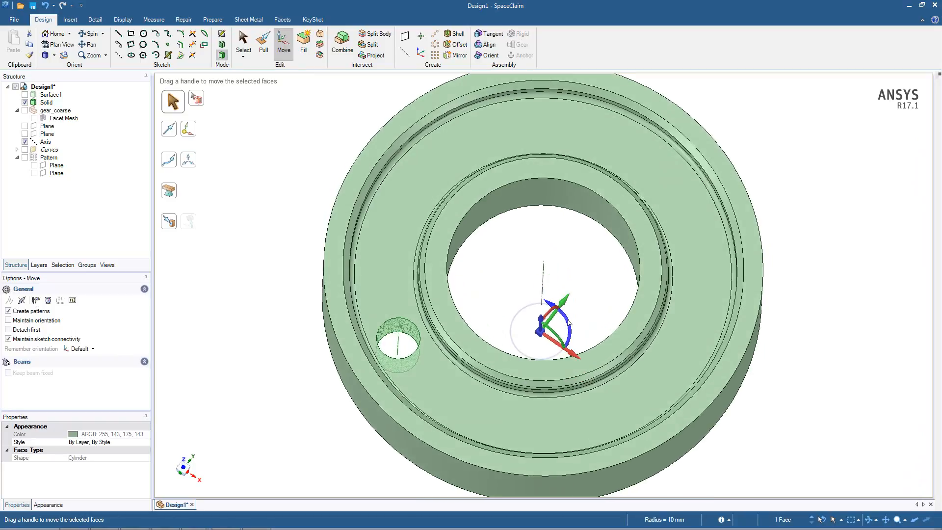
pyautogui.moveTo(568, 325); pyautogui.dragTo(563, 343)
pyautogui.moveTo(317, 333); pyautogui.dragTo(310, 317, button='middle')
# Step: Set the hole pattern's angle to 30° and its count to 12
pyautogui.click(49, 182)
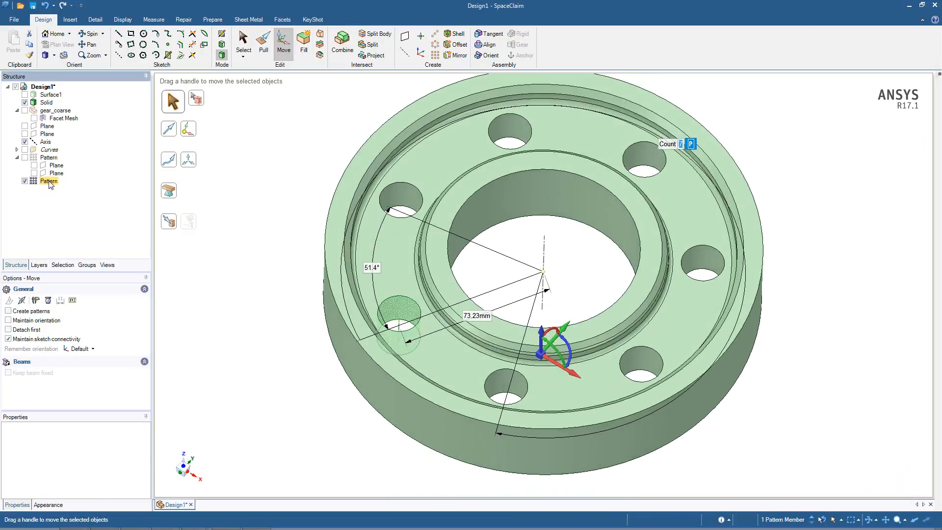
pyautogui.click(49, 181)
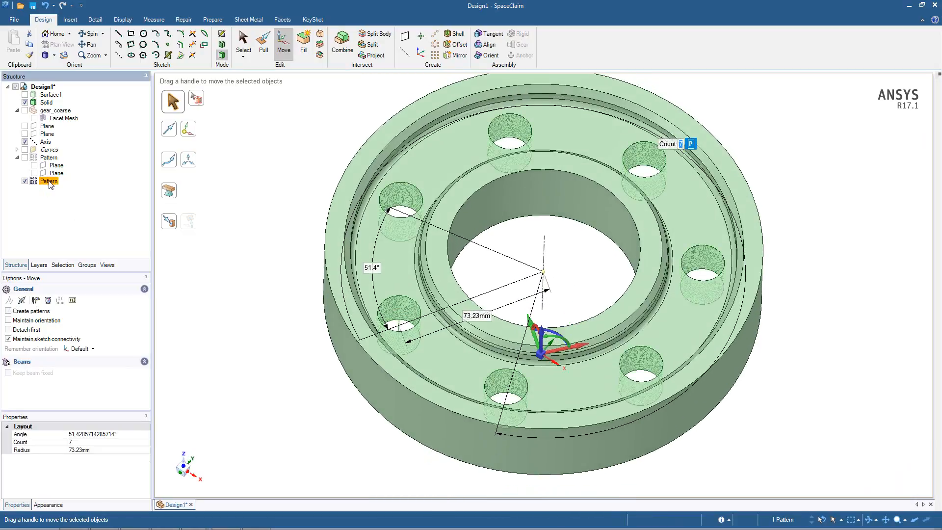
pyautogui.click(128, 433)
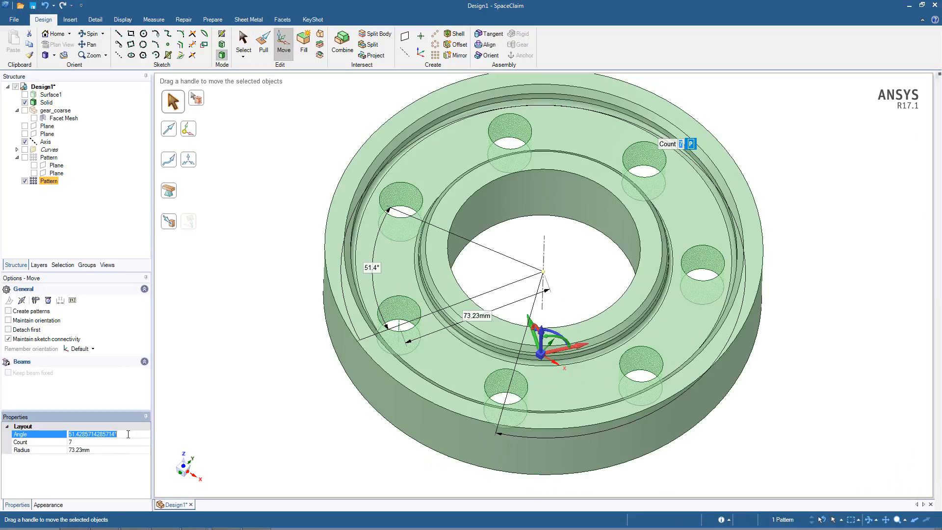
pyautogui.write('30')
pyautogui.click(113, 441)
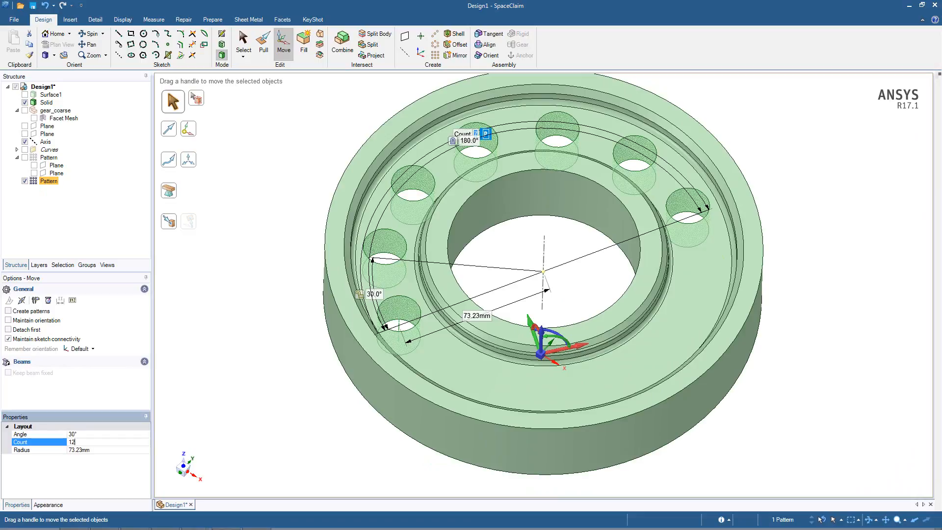
pyautogui.write('12')
pyautogui.press('Return')
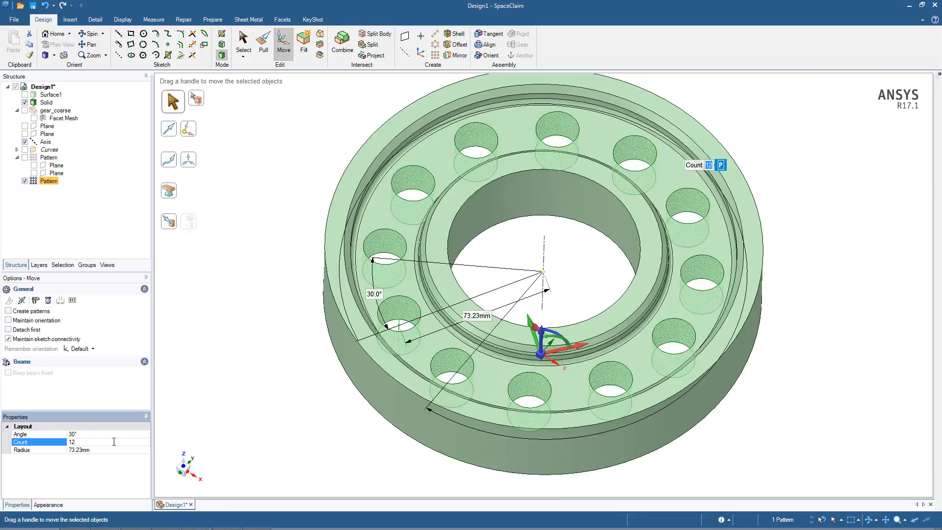
pyautogui.click(257, 409)
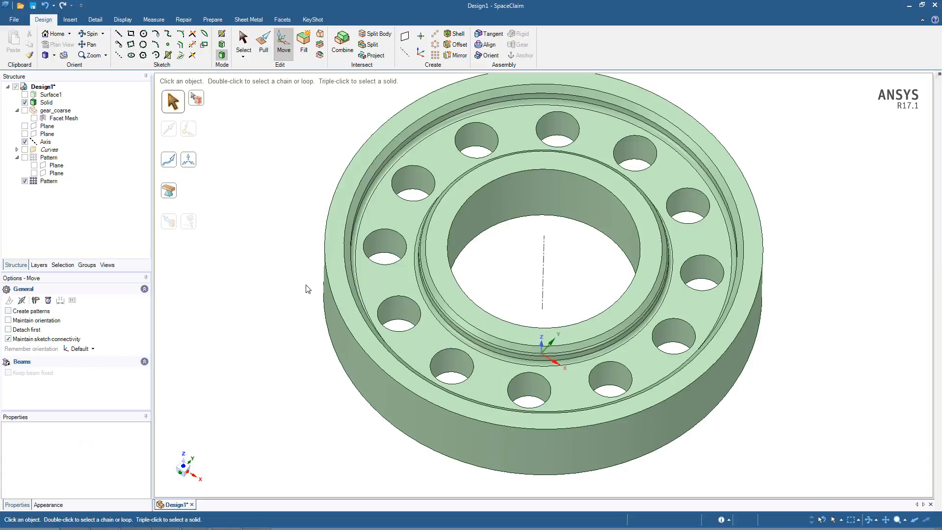
# Step: Cut a tooth gap into the gear's rim with Combine using the hidden tooth-gap body Surface1, and delete that cutting body
pyautogui.scroll(-1, 306, 285)
pyautogui.click(26, 95)
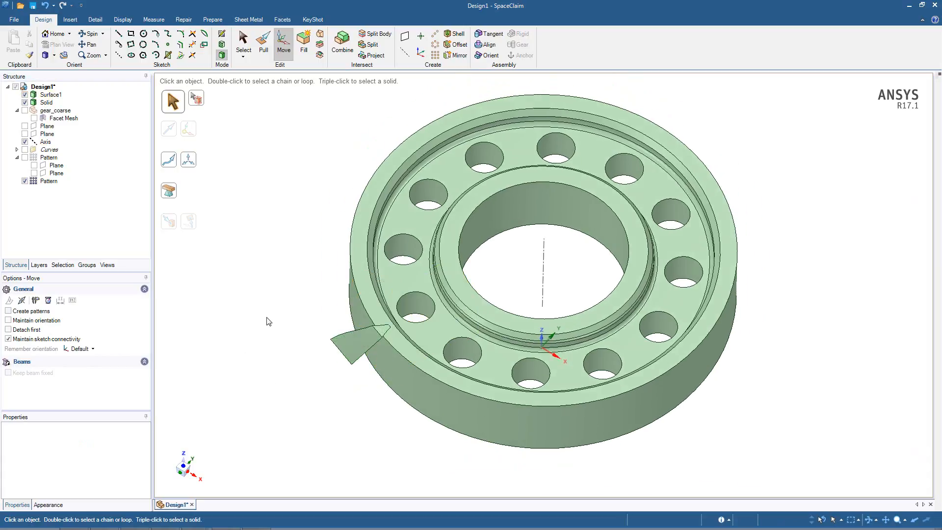
pyautogui.moveTo(368, 351)
pyautogui.mouseDown(button='middle')
pyautogui.moveTo(374, 360)
pyautogui.moveTo(372, 340)
pyautogui.mouseUp(button='middle')
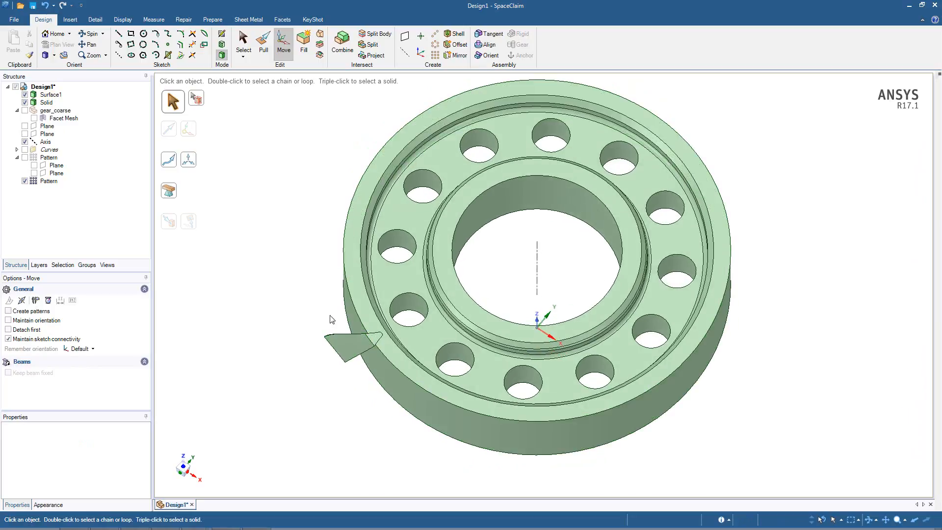
pyautogui.click(341, 46)
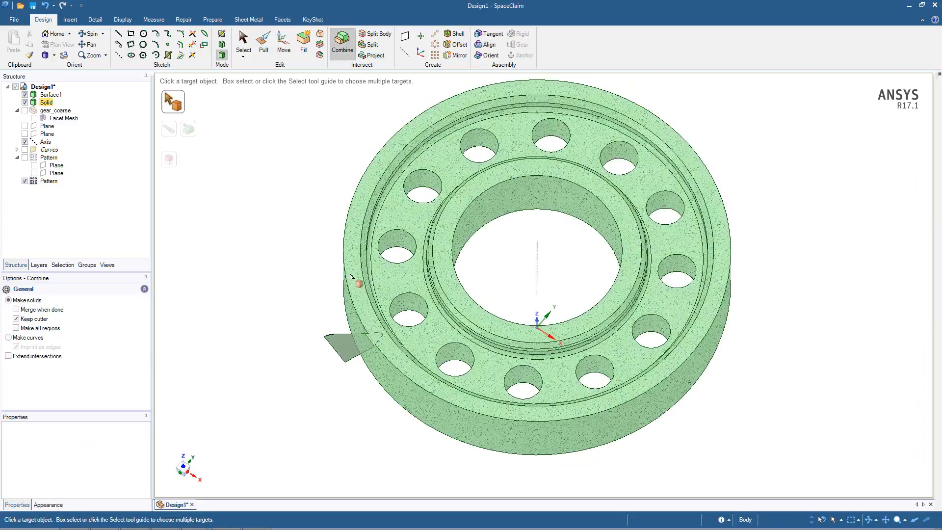
pyautogui.click(363, 292)
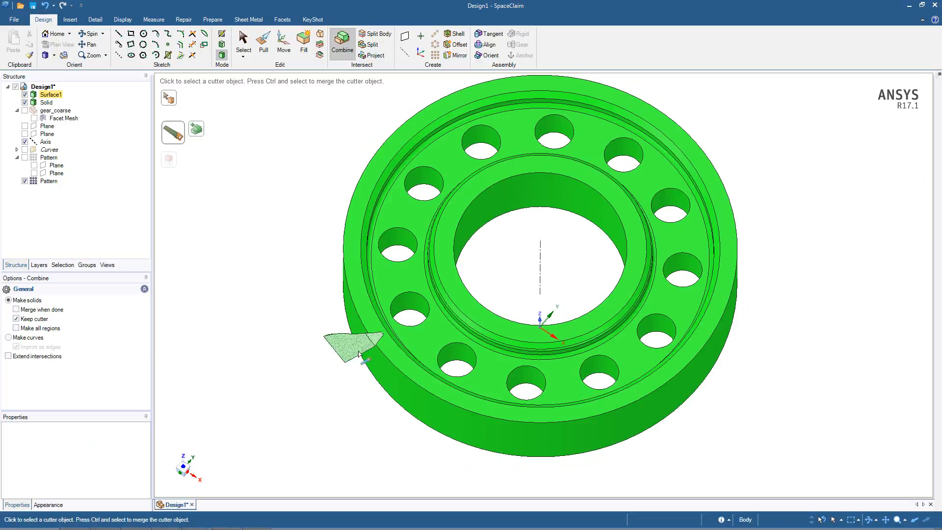
pyautogui.click(371, 342)
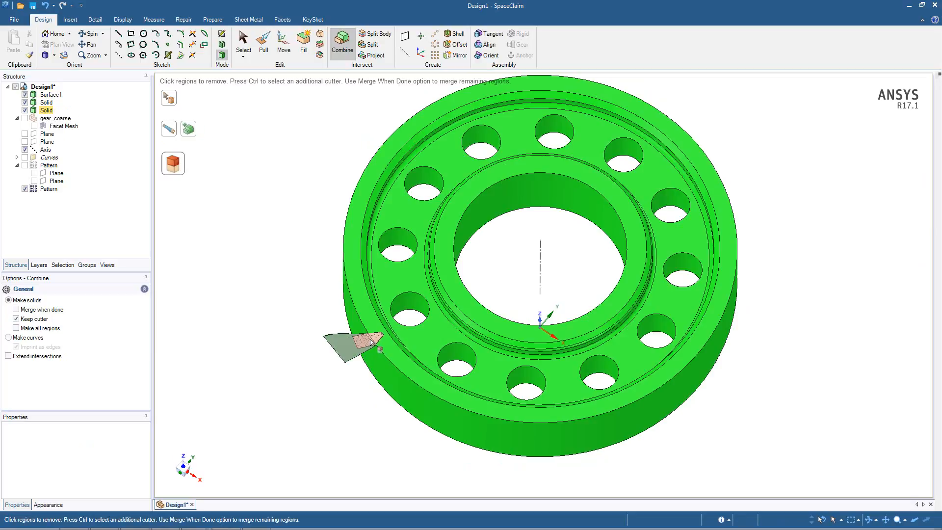
pyautogui.click(368, 340)
pyautogui.press('Escape')
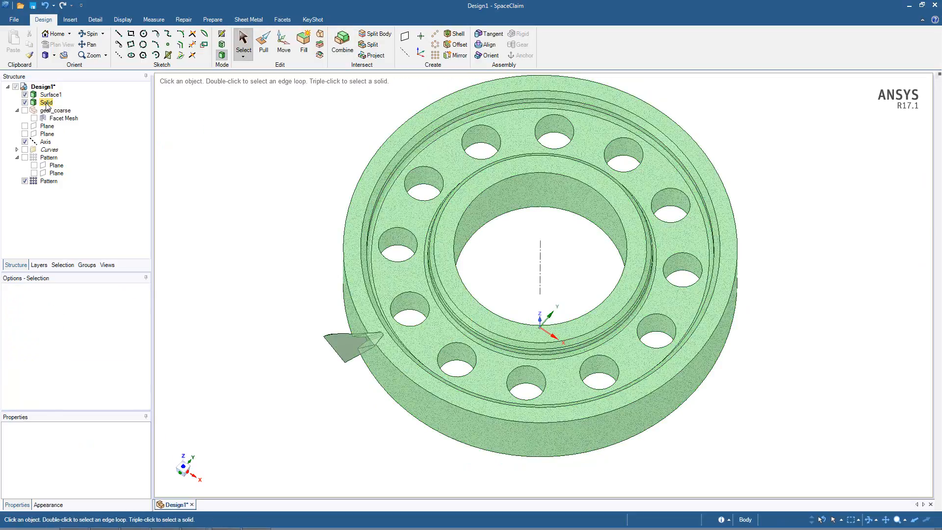
pyautogui.click(50, 95)
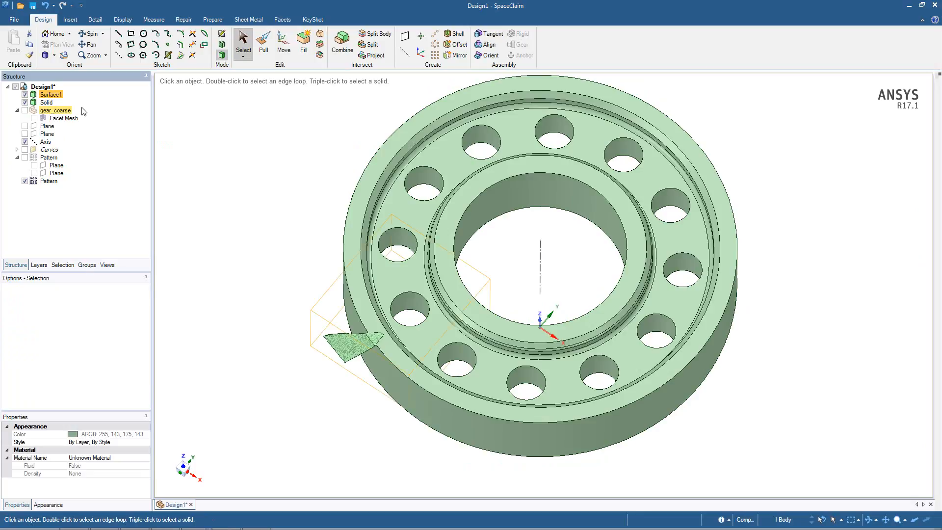
pyautogui.press('Delete')
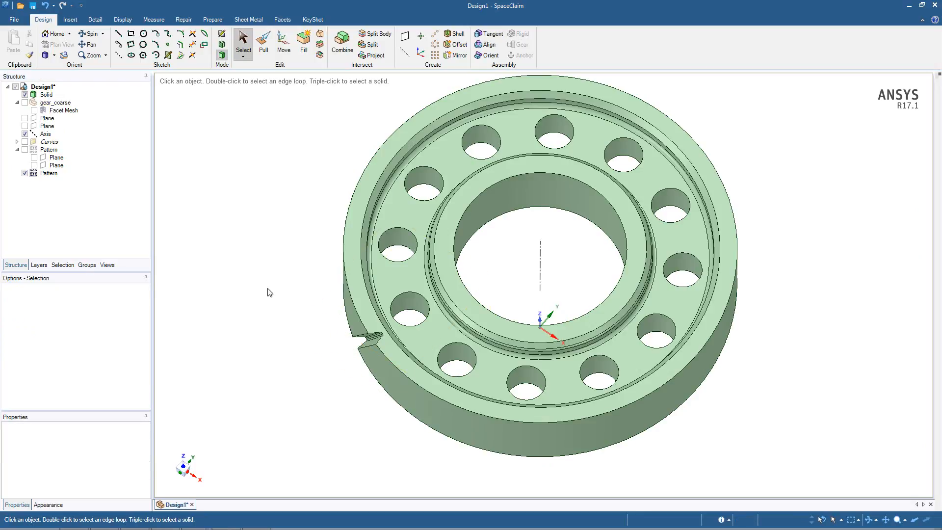
# Step: Create a one-dimensional circular pattern of the tooth-gap faces about the gear's central axis, with count 63 and angle 360°
pyautogui.scroll(5, 301, 294)
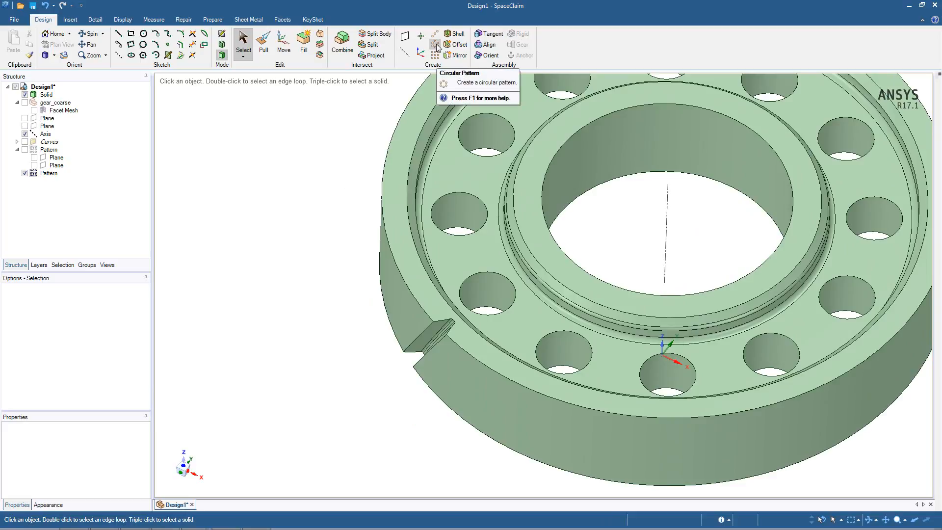
pyautogui.click(428, 340)
pyautogui.moveTo(395, 337); pyautogui.dragTo(385, 361, button='middle')
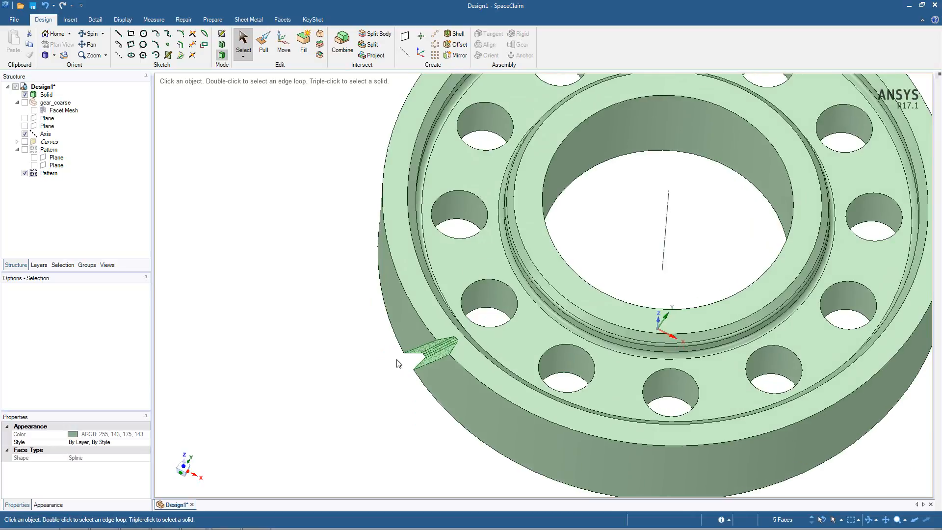
pyautogui.click(436, 47)
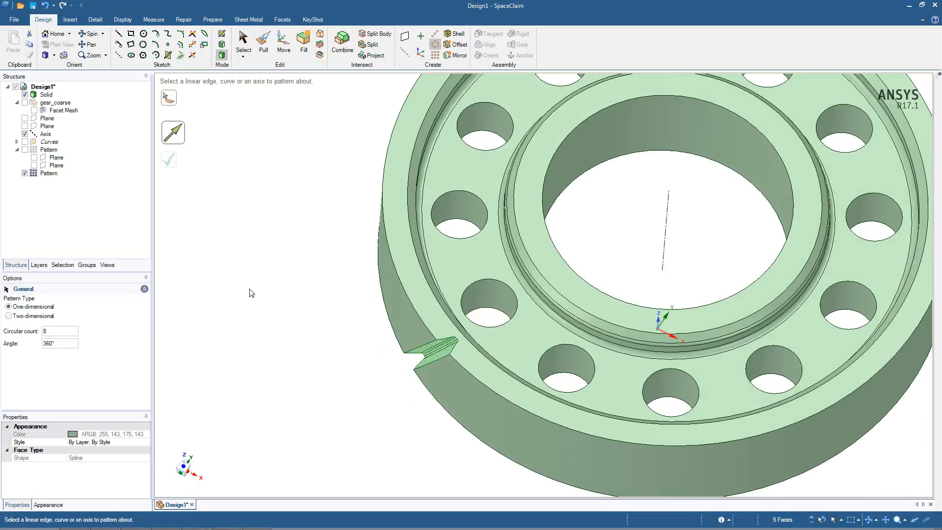
pyautogui.click(55, 332)
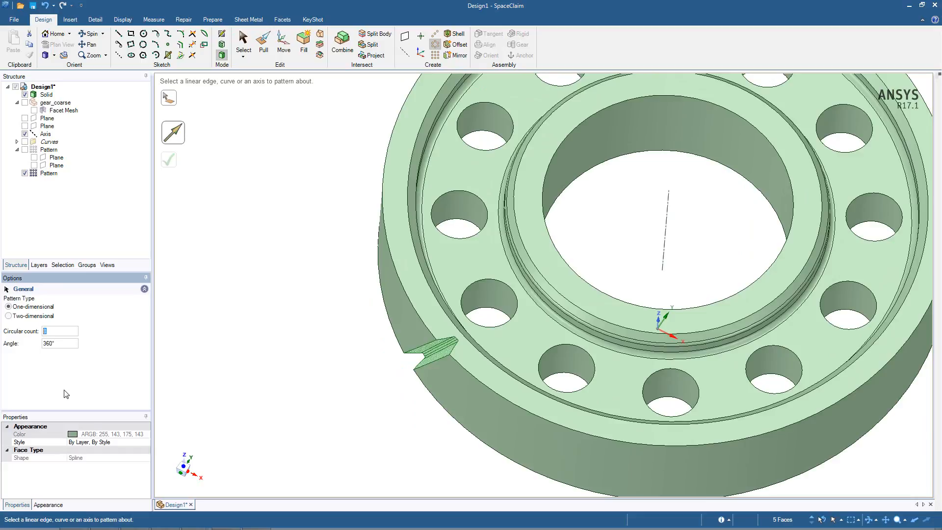
pyautogui.press('Return')
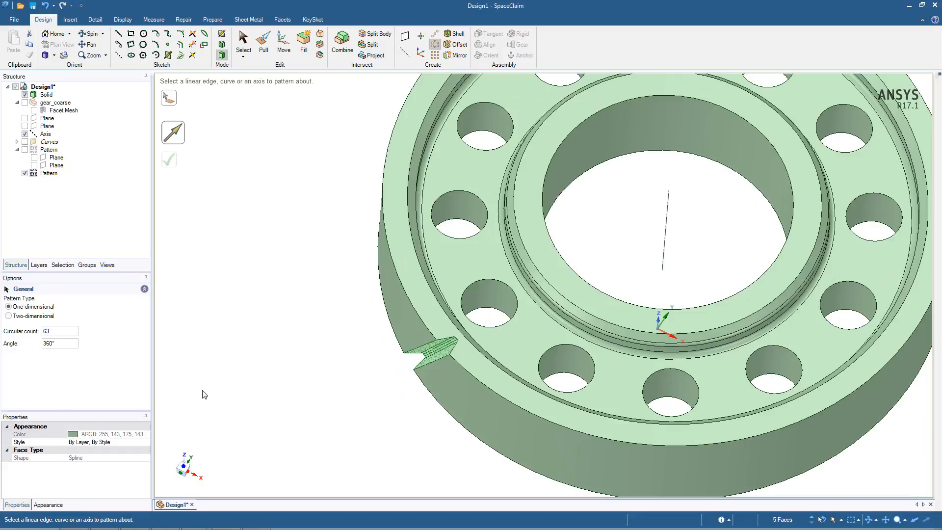
pyautogui.click(666, 241)
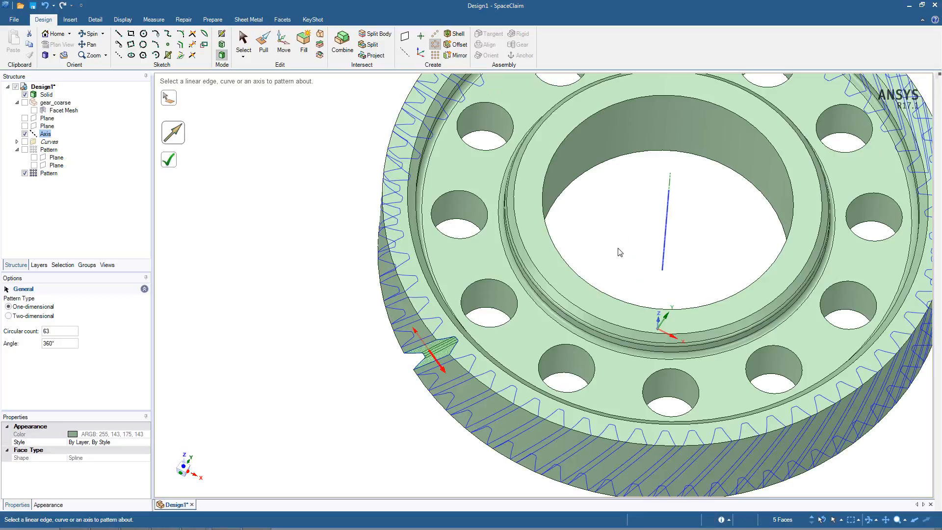
pyautogui.moveTo(376, 380); pyautogui.dragTo(325, 370, button='middle')
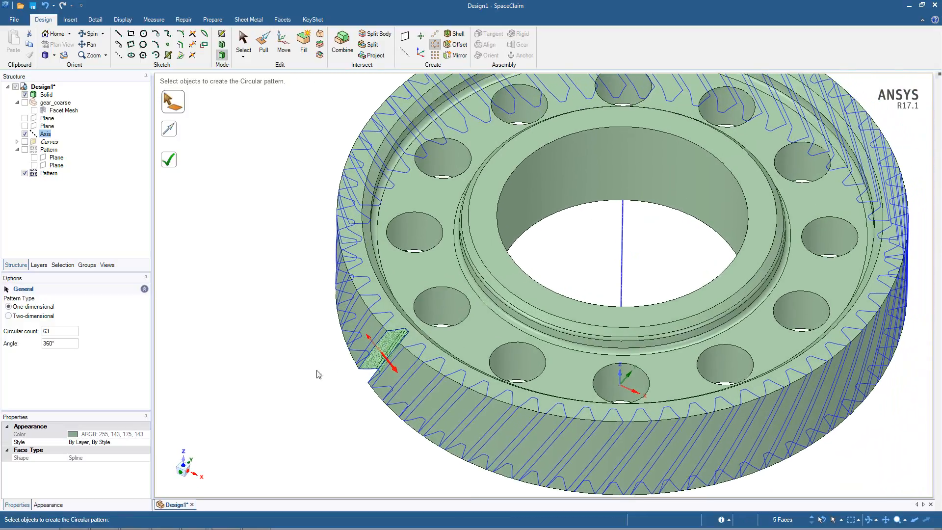
pyautogui.click(169, 159)
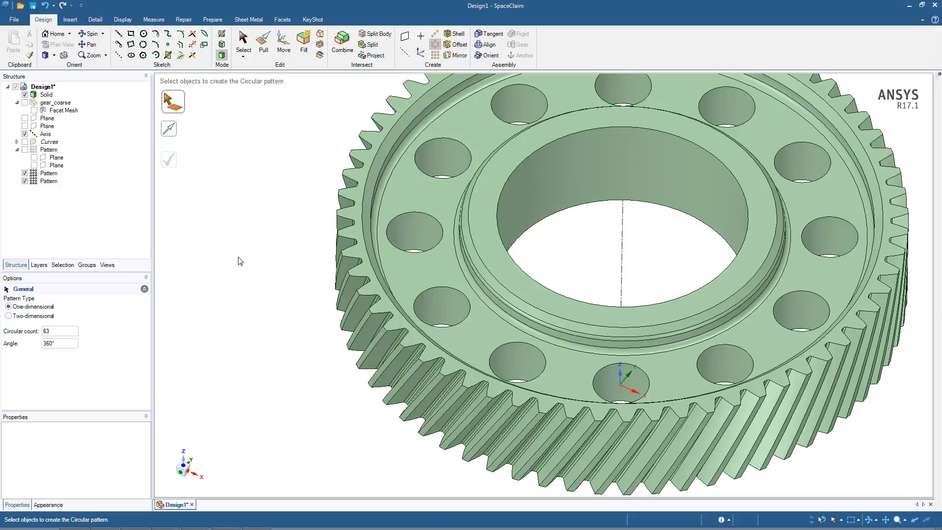
# Step: Show the gear_coarse facet mesh over the solid and compare its teeth, tip edges and web with the patterned gear
pyautogui.moveTo(239, 259)
pyautogui.mouseDown(button='middle')
pyautogui.moveTo(239, 242)
pyautogui.moveTo(240, 267)
pyautogui.mouseUp(button='middle')
pyautogui.click(24, 102)
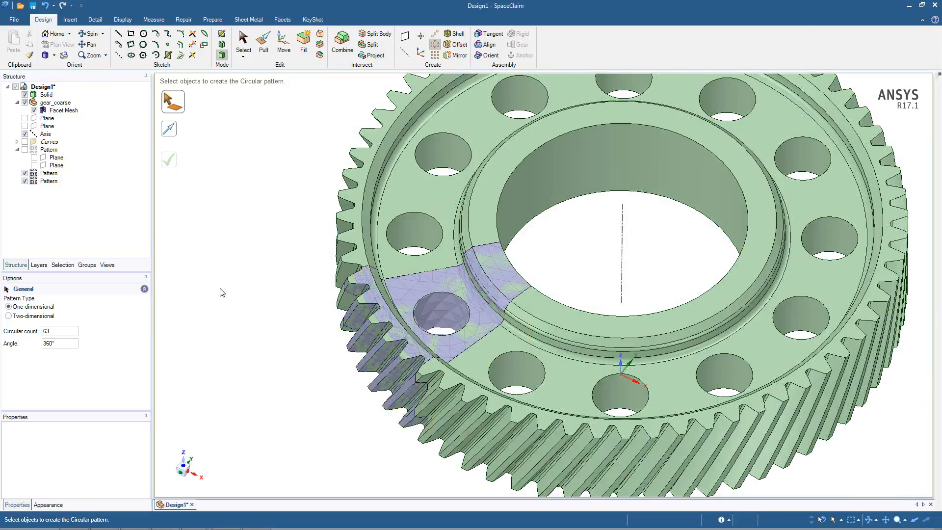
pyautogui.scroll(3, 426, 349)
pyautogui.scroll(3, 426, 348)
pyautogui.moveTo(521, 335); pyautogui.dragTo(547, 333, button='middle')
pyautogui.moveTo(368, 449); pyautogui.dragTo(357, 456, button='middle')
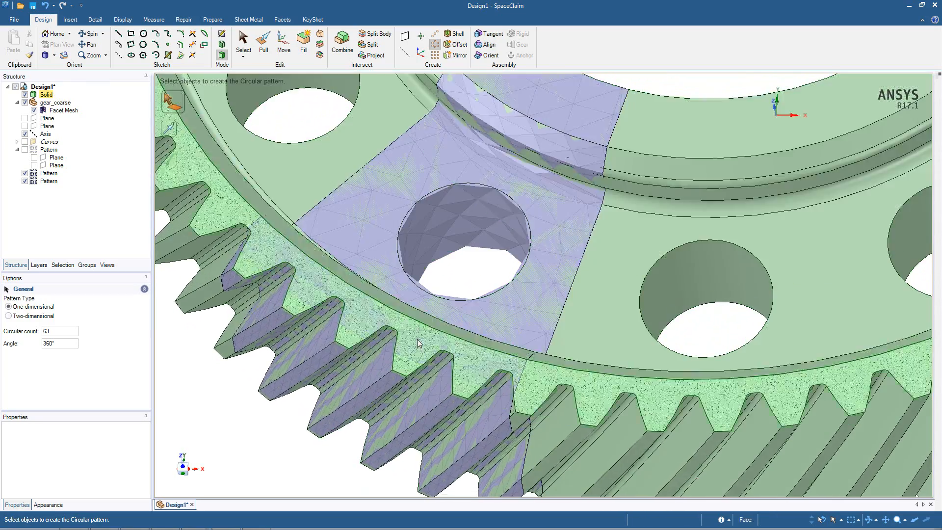
pyautogui.scroll(-4, 419, 346)
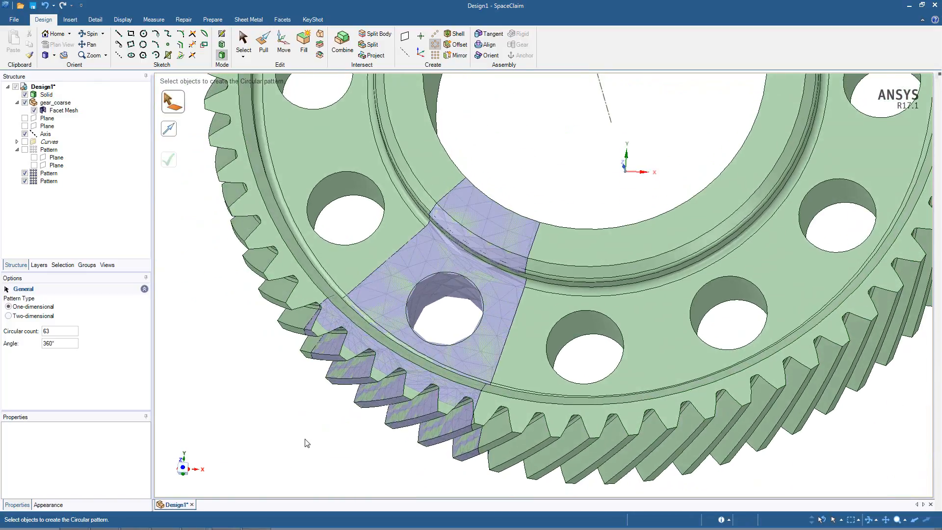
pyautogui.moveTo(305, 441); pyautogui.dragTo(416, 412, button='middle')
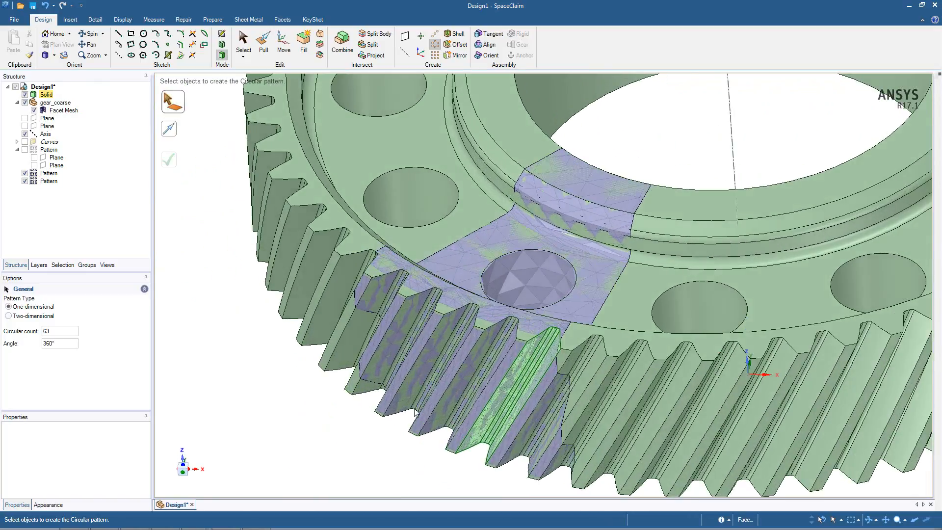
pyautogui.scroll(5, 442, 363)
pyautogui.scroll(5, 471, 316)
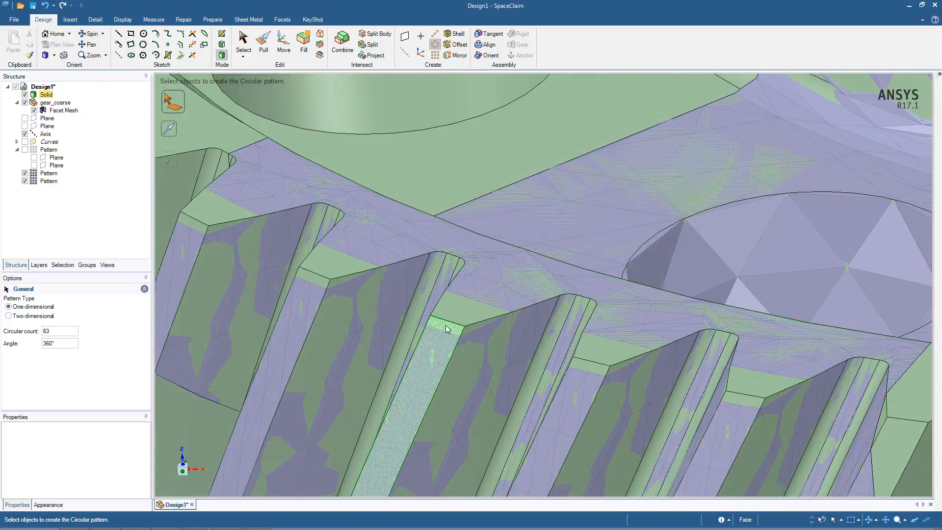
pyautogui.scroll(-3, 451, 321)
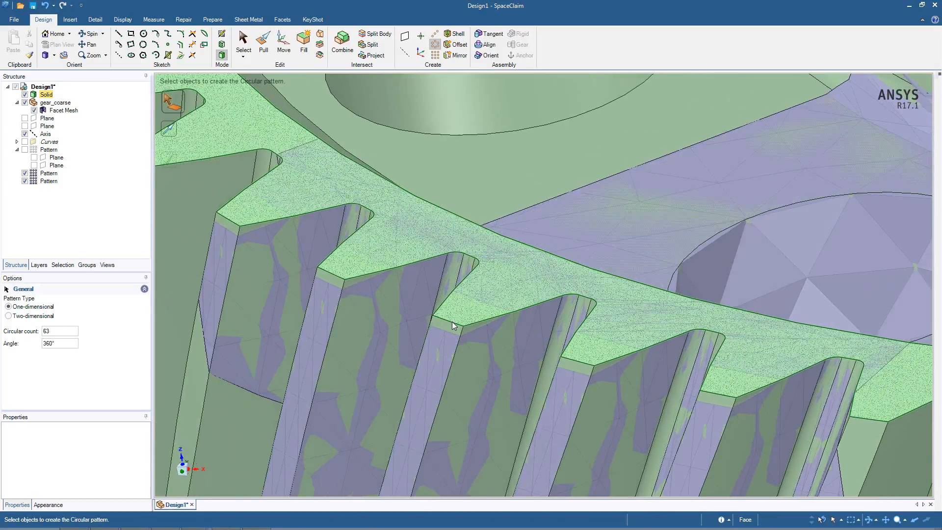
pyautogui.moveTo(454, 322); pyautogui.dragTo(449, 321, button='middle')
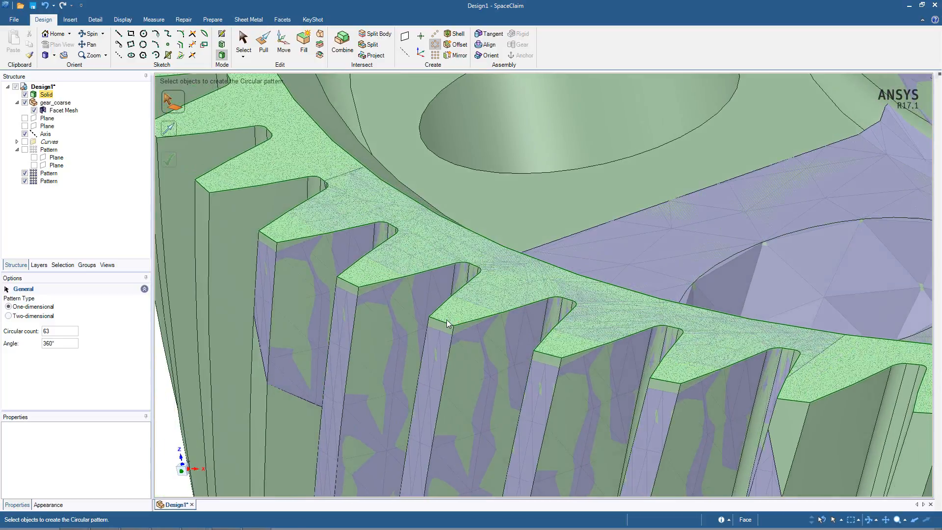
# Step: Leave the pattern command, pick a tooth tip's upper edge and select all edges of the same length in the same upper face
pyautogui.press('Escape')
pyautogui.click(447, 322)
pyautogui.click(446, 326)
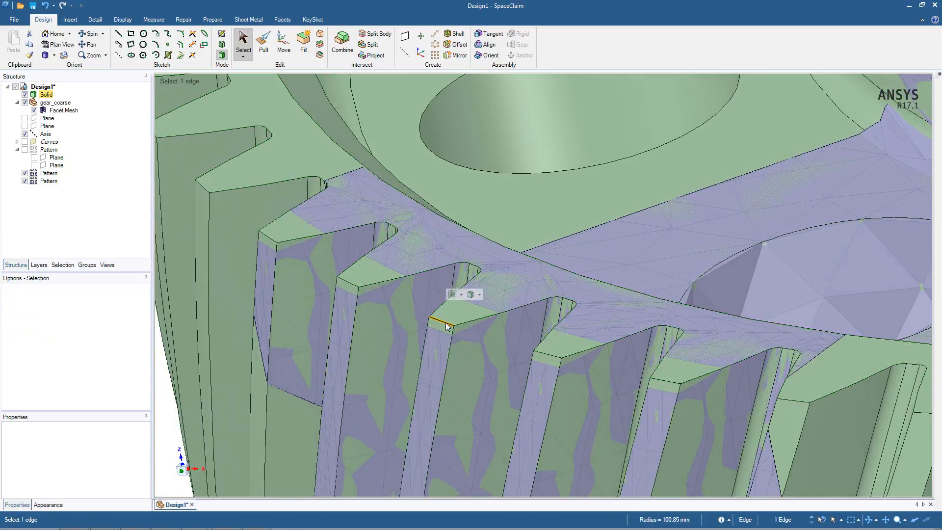
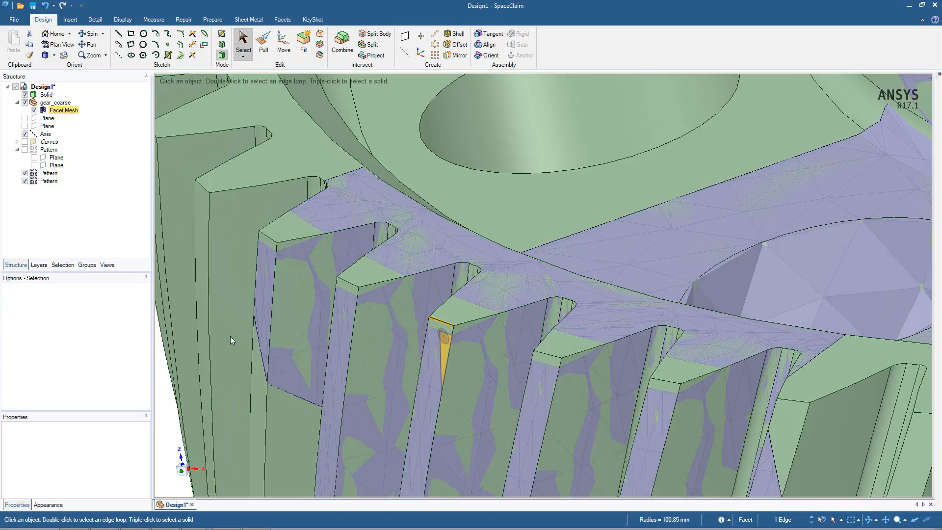
pyautogui.click(63, 265)
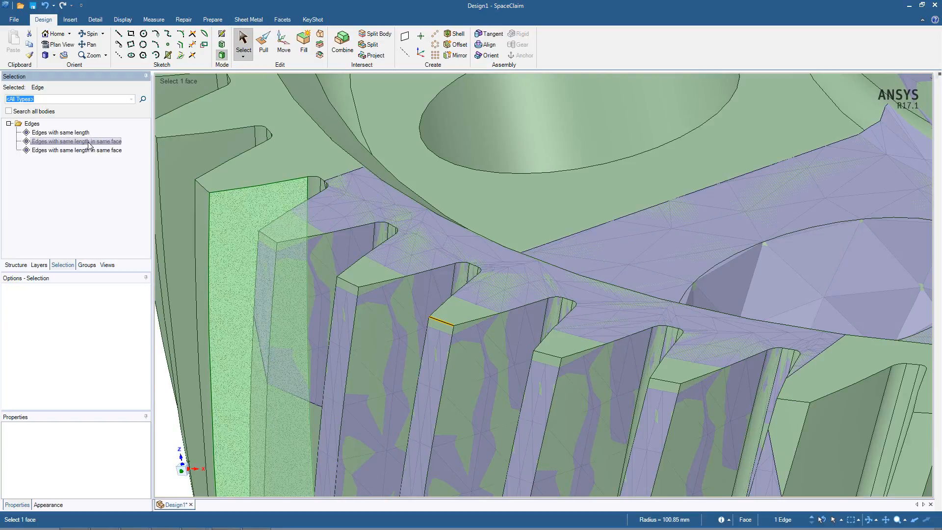
pyautogui.click(65, 134)
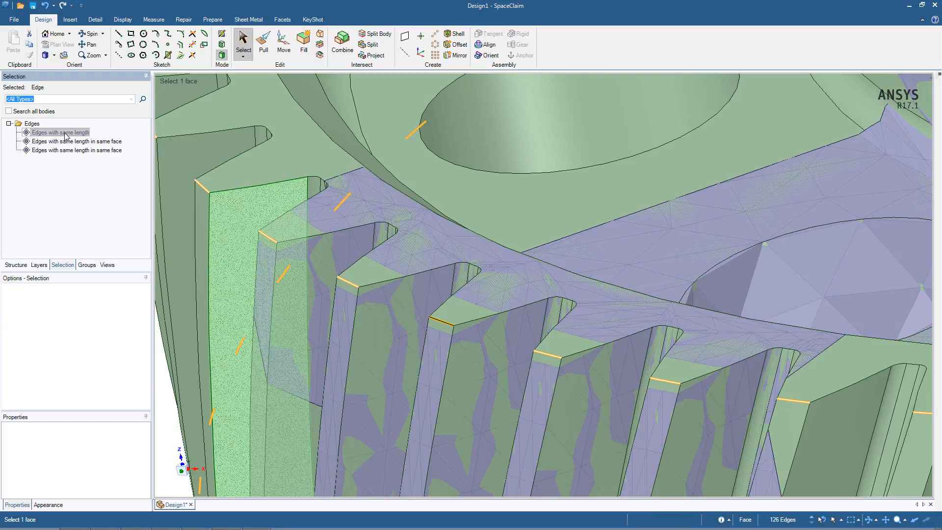
pyautogui.keyDown('shift'); pyautogui.moveTo(294, 319); pyautogui.dragTo(336, 248, button='middle'); pyautogui.keyUp('shift')
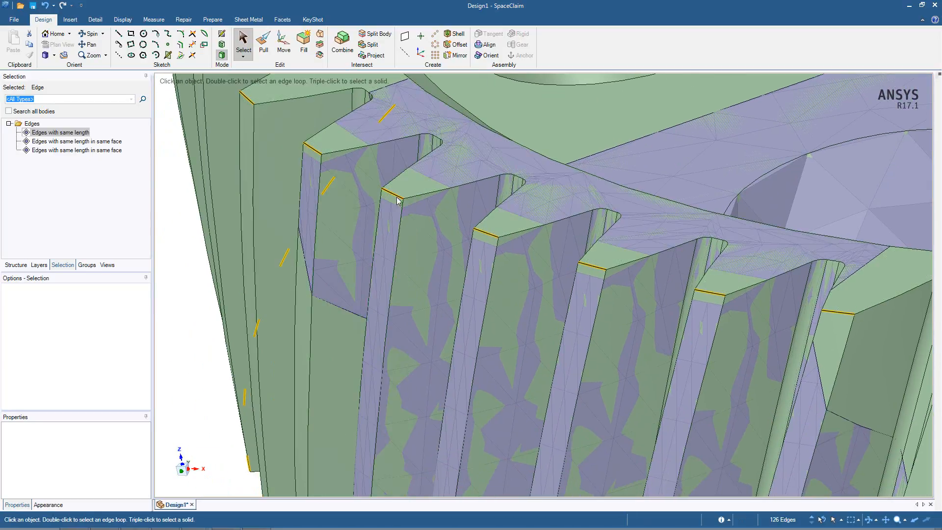
pyautogui.click(97, 141)
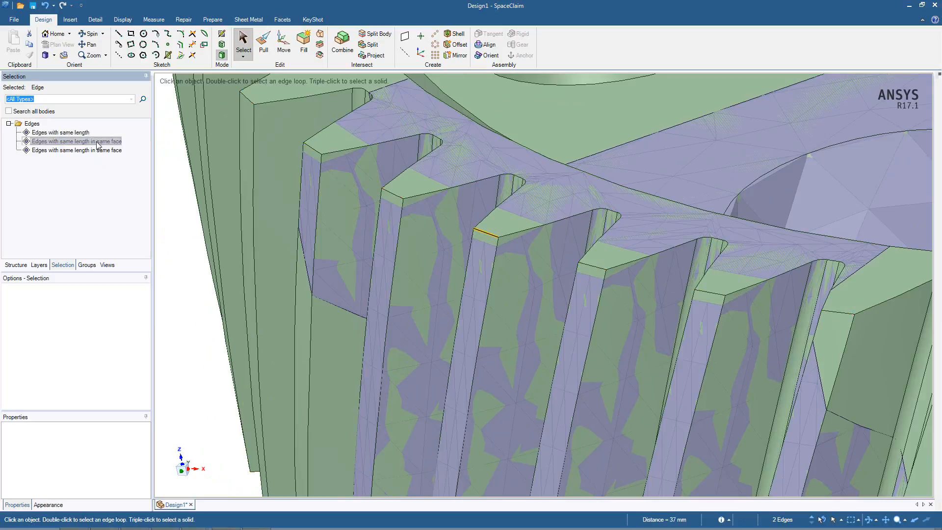
pyautogui.click(95, 150)
pyautogui.keyDown('shift'); pyautogui.moveTo(368, 287); pyautogui.dragTo(375, 349, button='middle'); pyautogui.keyUp('shift')
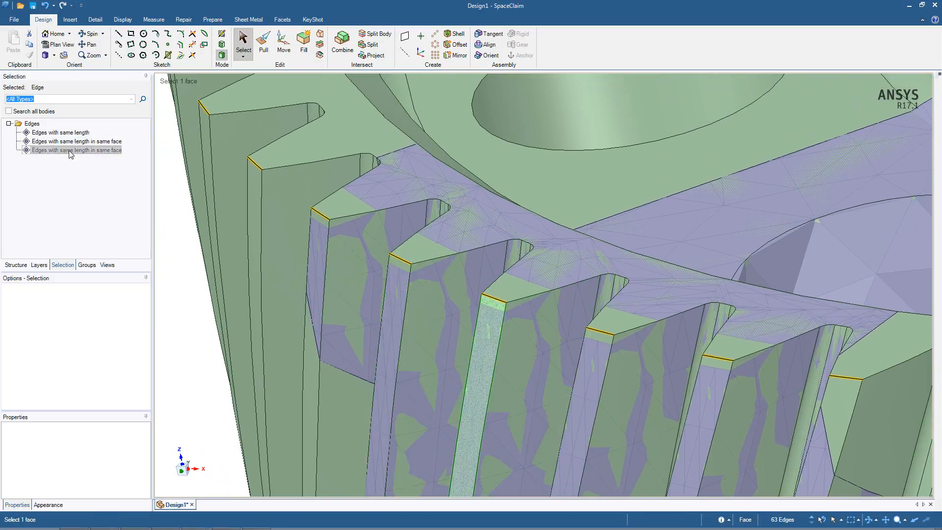
pyautogui.scroll(5, 523, 326)
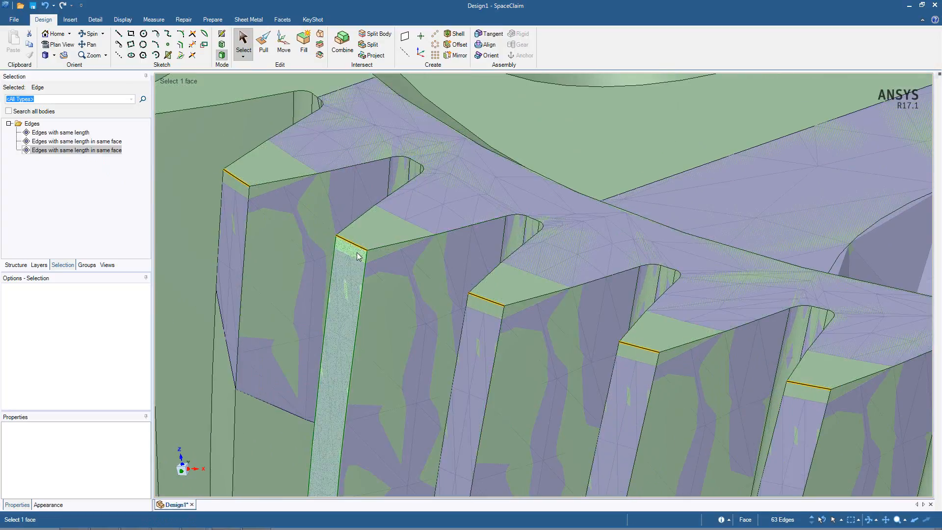
# Step: Chamfer the selected upper tooth-tip edges with a 2.5 mm setback using Pull
pyautogui.click(263, 43)
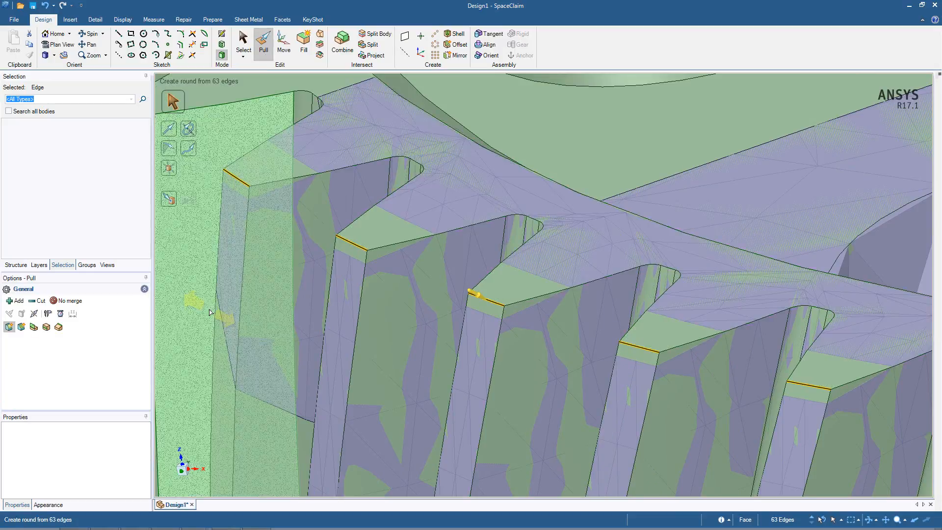
pyautogui.click(22, 328)
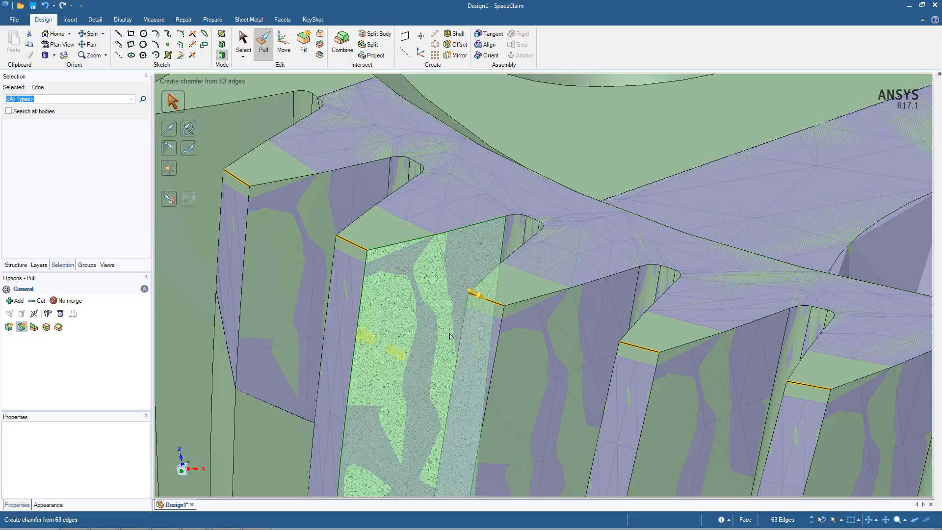
pyautogui.moveTo(441, 326); pyautogui.dragTo(456, 333)
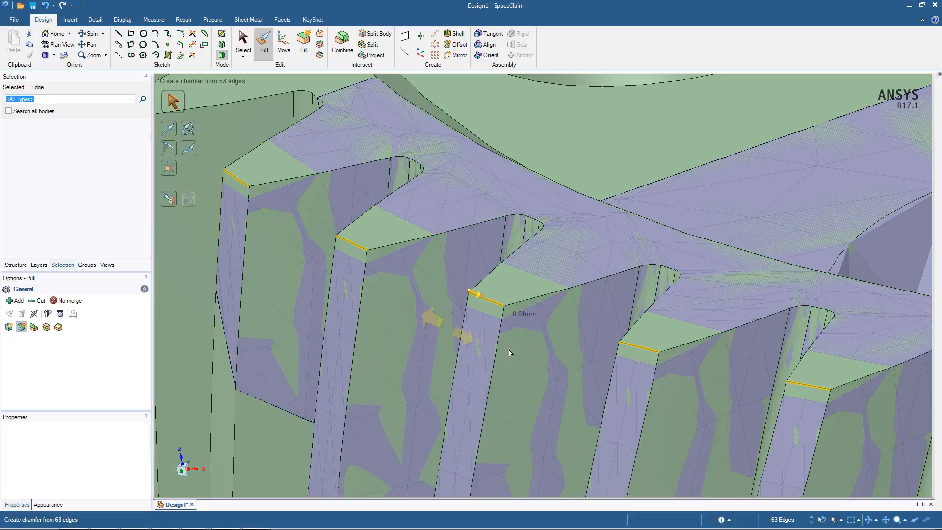
pyautogui.moveTo(510, 353); pyautogui.dragTo(510, 353)
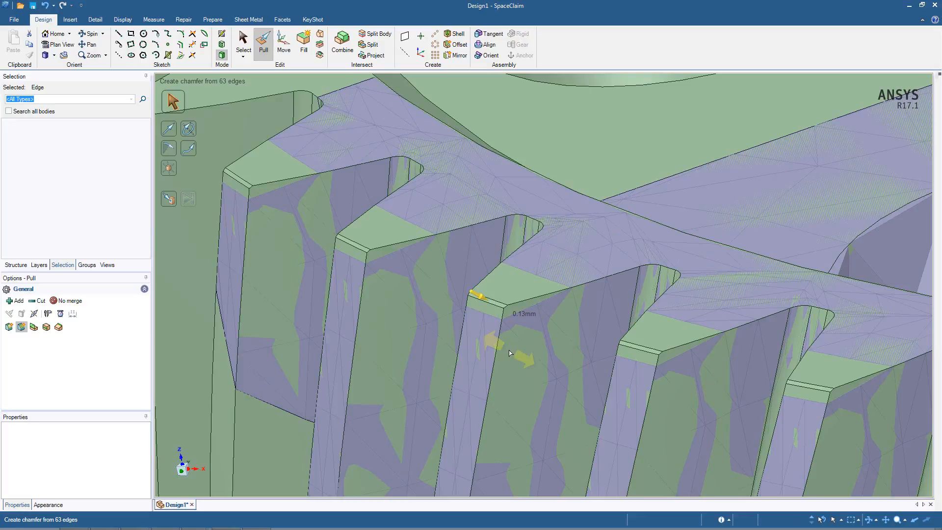
pyautogui.write('1.5')
pyautogui.press('Return')
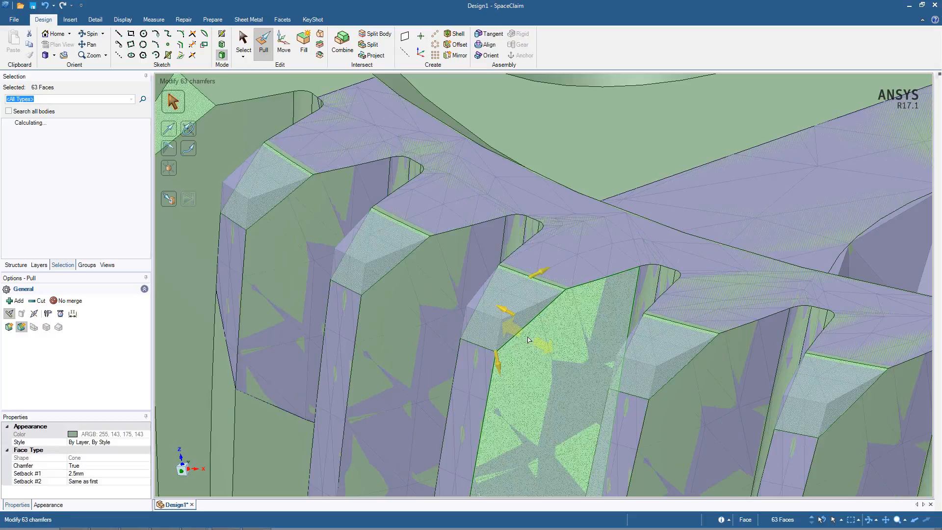
pyautogui.moveTo(531, 336)
pyautogui.mouseDown(button='middle')
pyautogui.moveTo(546, 347)
pyautogui.moveTo(534, 318)
pyautogui.mouseUp(button='middle')
pyautogui.press('Escape')
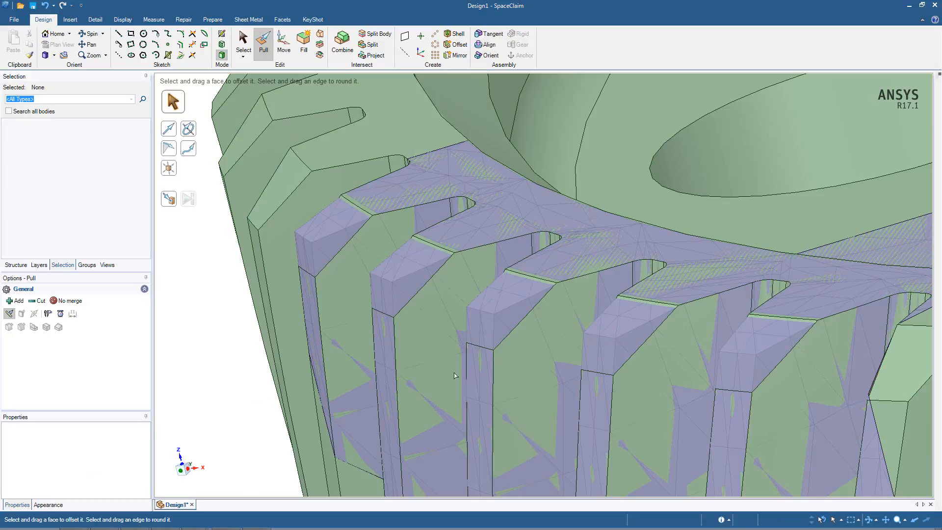
# Step: Compare the chamfered tooth tips with the facet mesh and hide the gear_coarse component
pyautogui.scroll(5, 542, 361)
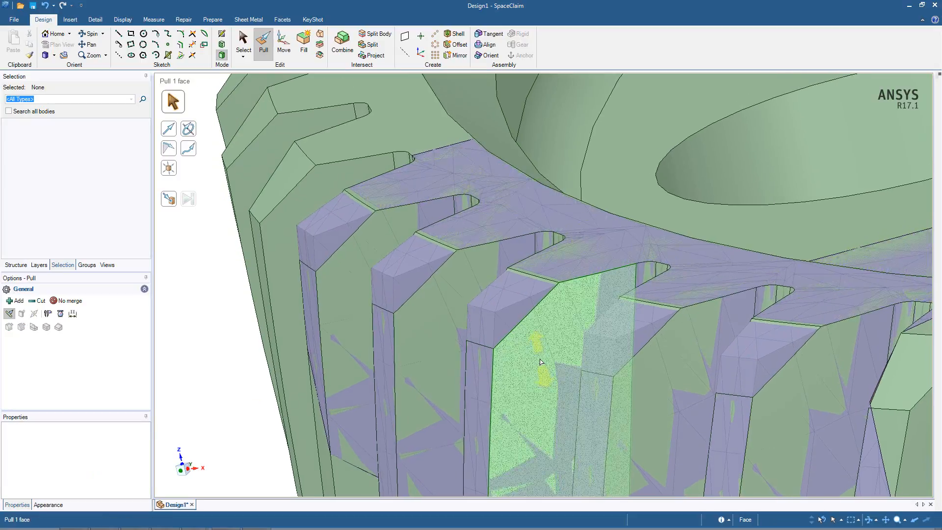
pyautogui.scroll(3, 571, 283)
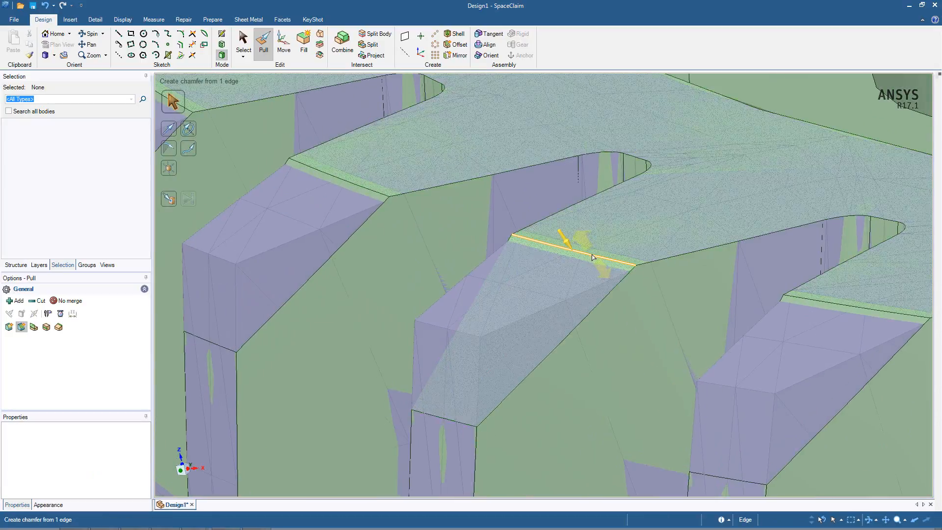
pyautogui.scroll(-1, 589, 258)
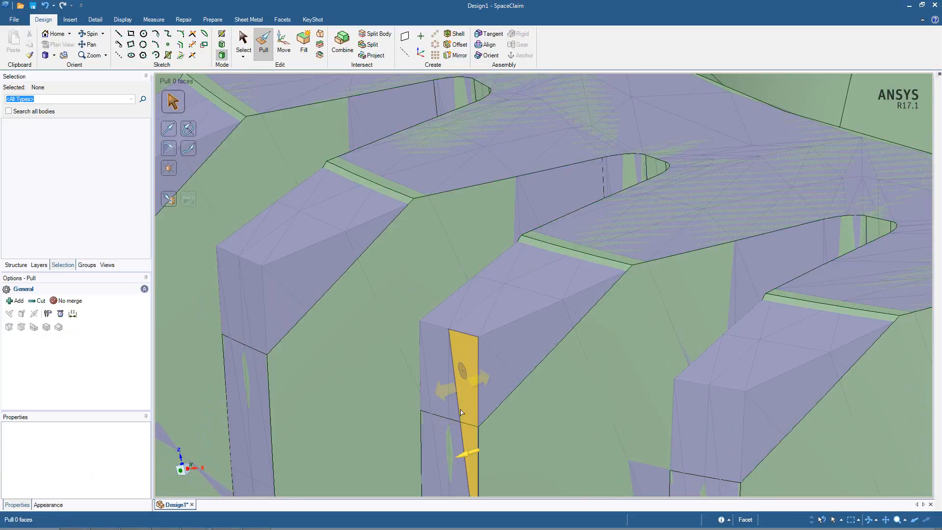
pyautogui.click(16, 264)
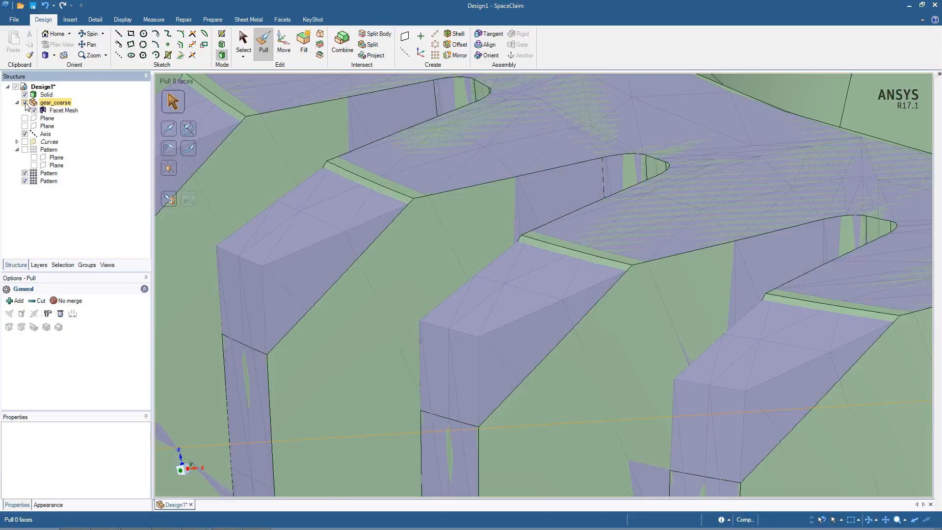
pyautogui.click(25, 102)
# Step: Select the lower edge of one tooth-tip chamfer and show the gear_coarse facet mesh over the solid again
pyautogui.click(447, 418)
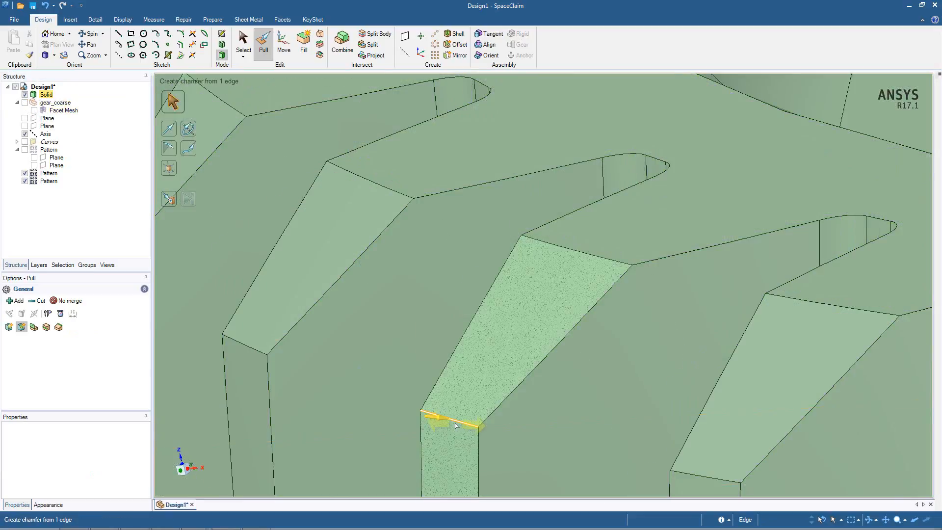
pyautogui.scroll(-5, 503, 356)
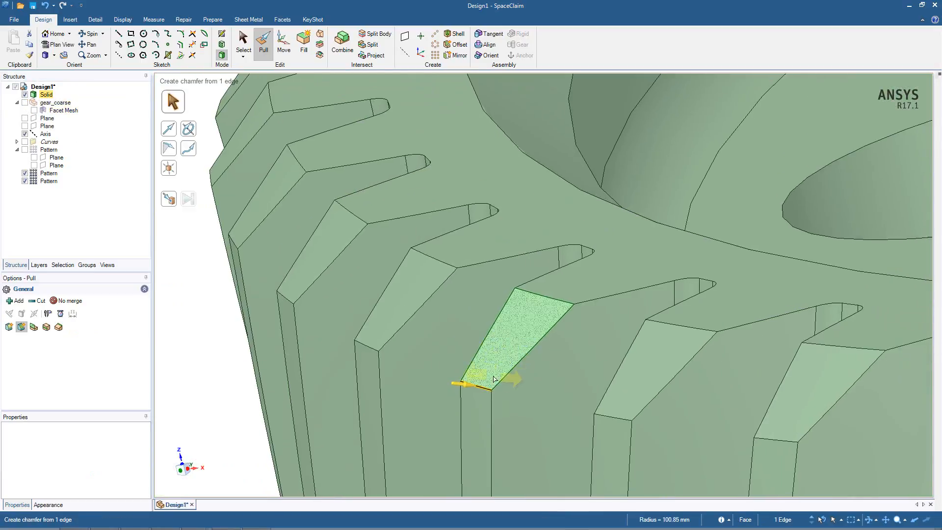
pyautogui.scroll(3, 491, 383)
pyautogui.click(34, 110)
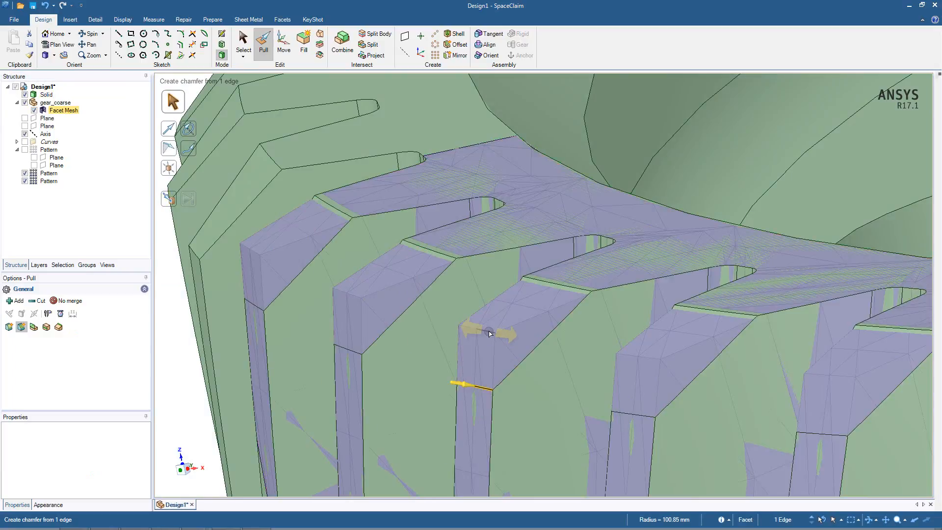
pyautogui.scroll(3, 438, 356)
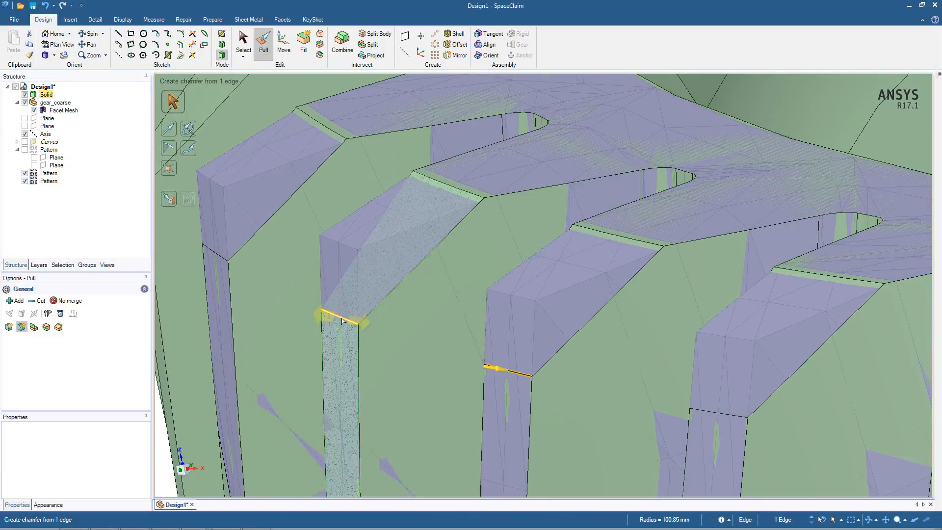
# Step: Add the matching chamfer edges of the two neighbouring teeth and pivot all three edges up to the facet mesh's tooth-tip corner
pyautogui.keyDown('ctrl'); pyautogui.click(341, 320); pyautogui.keyUp('ctrl')
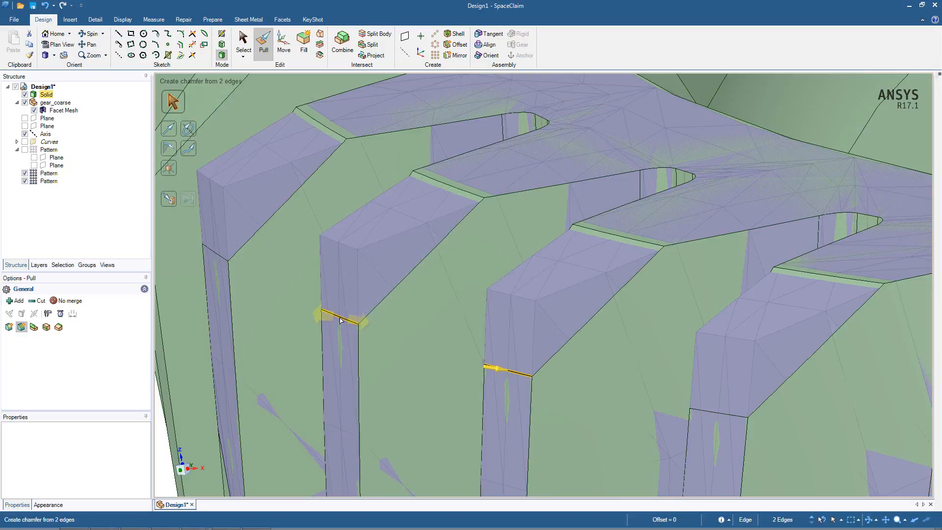
pyautogui.keyDown('ctrl'); pyautogui.click(706, 412); pyautogui.keyUp('ctrl')
pyautogui.keyDown('shift'); pyautogui.moveTo(622, 407); pyautogui.dragTo(593, 380, button='middle'); pyautogui.keyUp('shift')
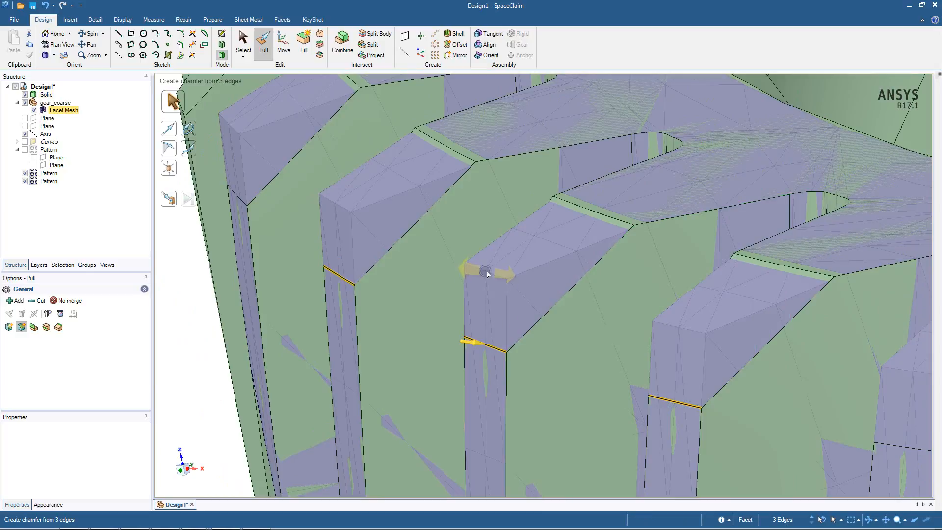
pyautogui.moveTo(427, 326); pyautogui.dragTo(429, 326, button='middle')
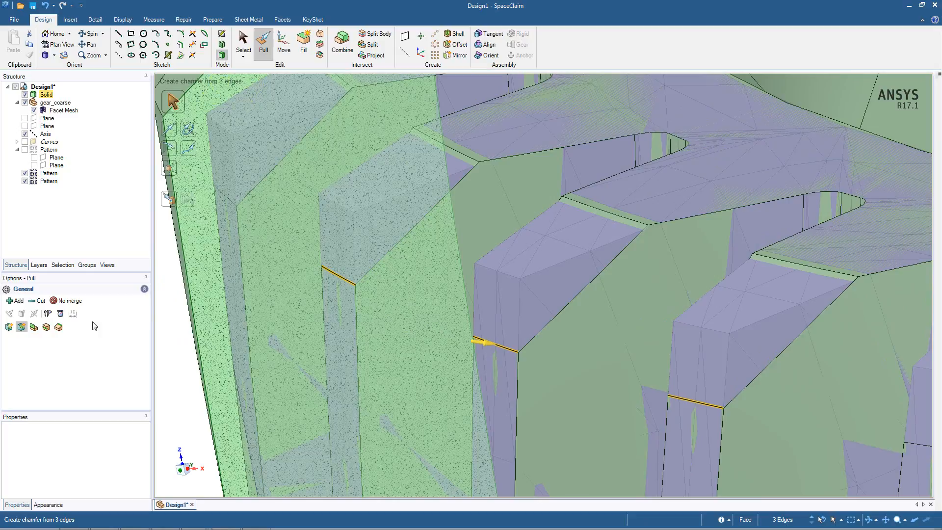
pyautogui.click(59, 329)
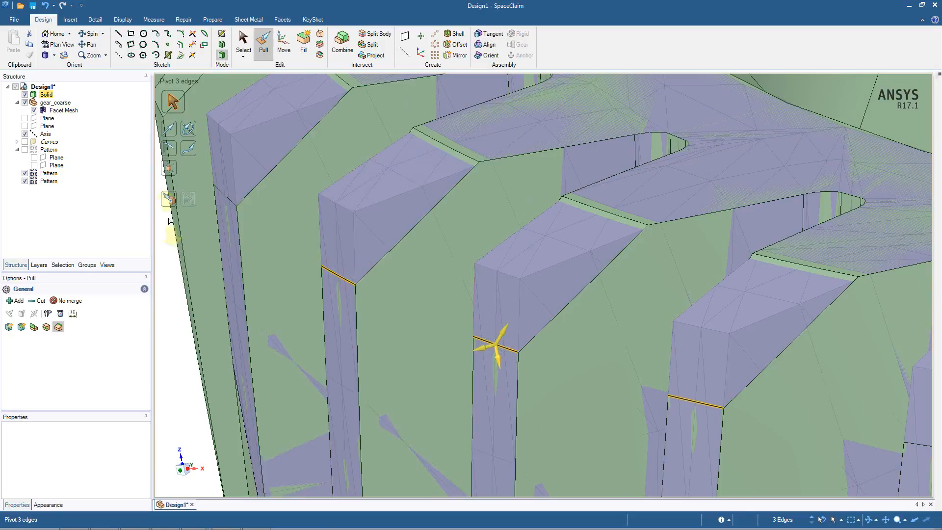
pyautogui.click(170, 201)
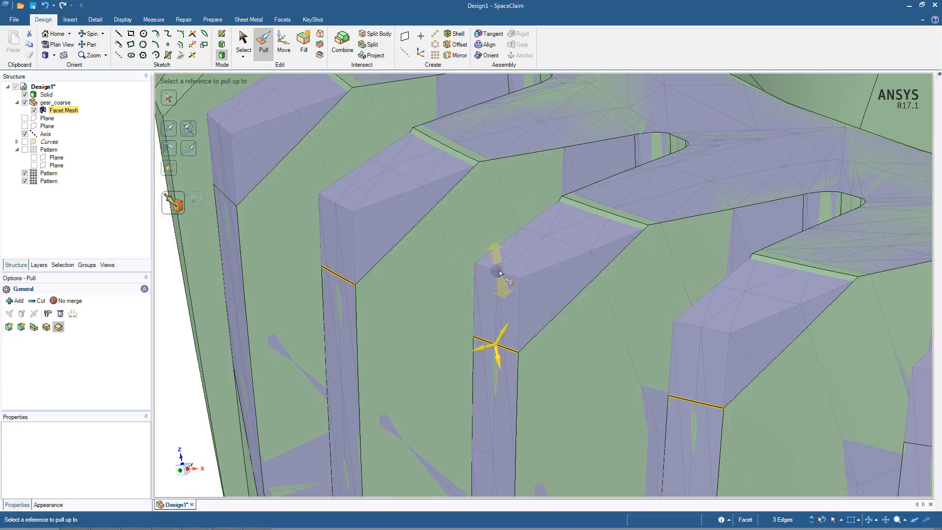
pyautogui.click(497, 271)
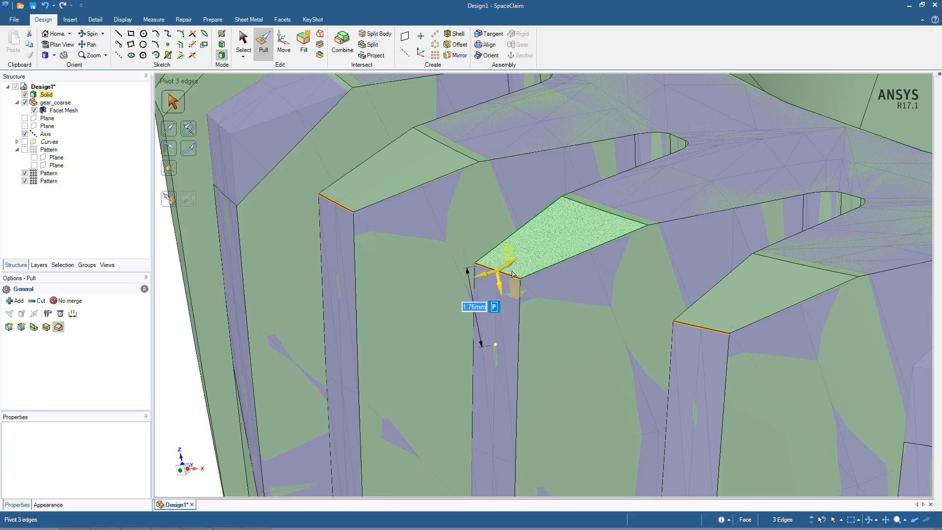
pyautogui.click(516, 294)
pyautogui.click(532, 293)
pyautogui.moveTo(532, 293); pyautogui.dragTo(528, 296, button='middle')
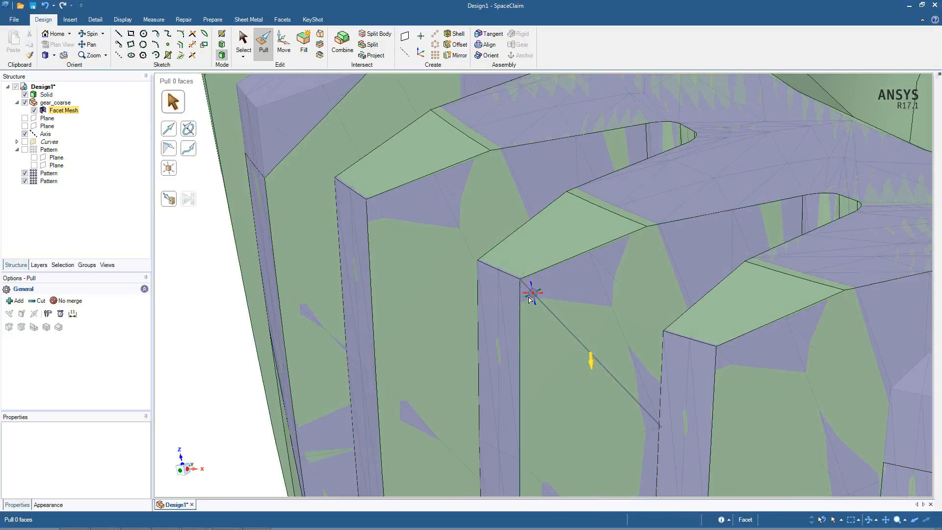
# Step: Compare the pivoted tooth tips with the facet mesh, clear the selection and return to the Select tool
pyautogui.click(508, 283)
pyautogui.scroll(-2, 508, 284)
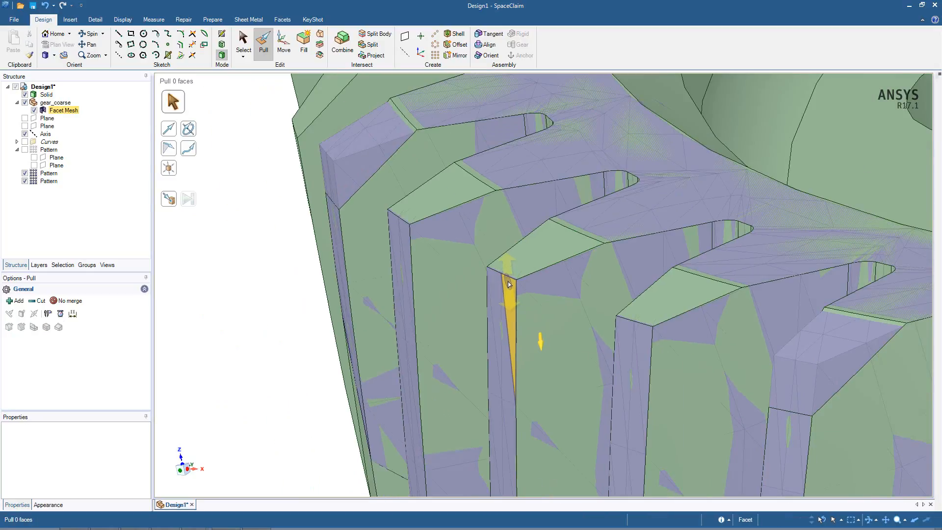
pyautogui.scroll(-3, 579, 256)
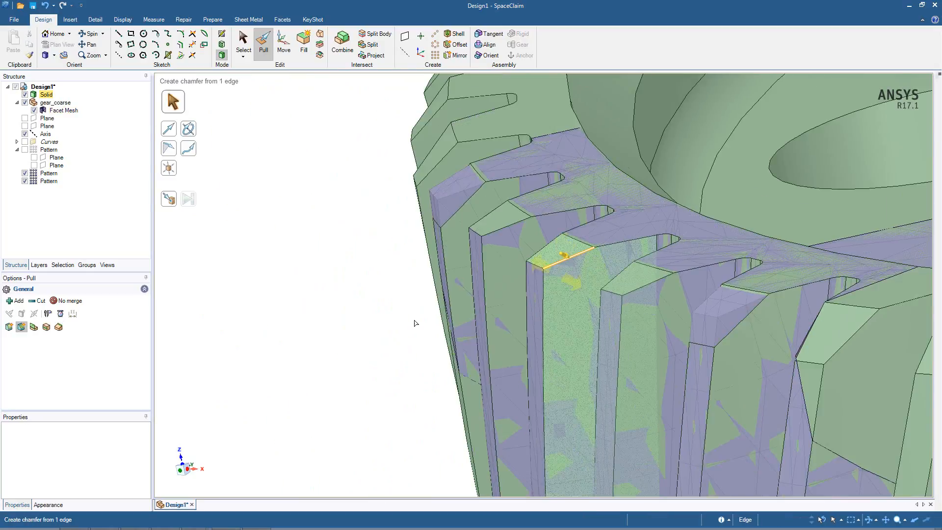
pyautogui.click(380, 325)
pyautogui.scroll(3, 372, 335)
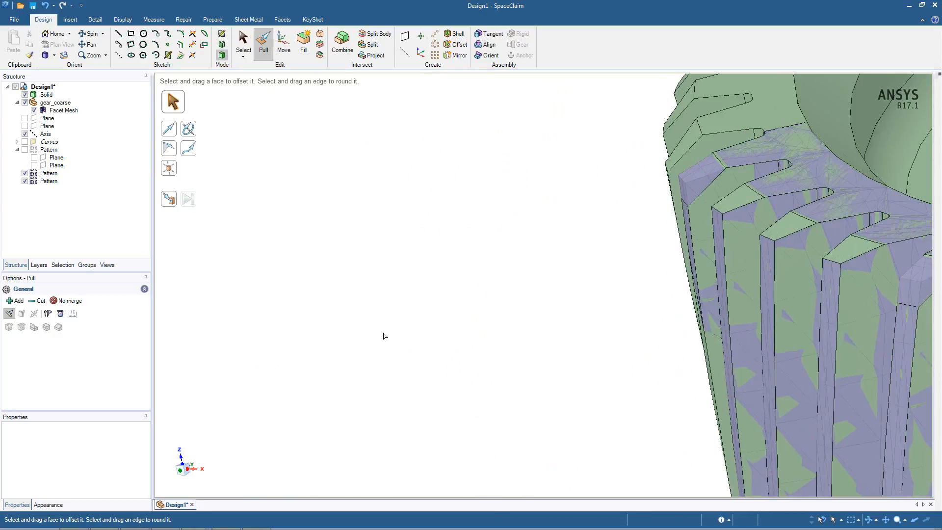
pyautogui.press('s')
pyautogui.scroll(-4, 448, 325)
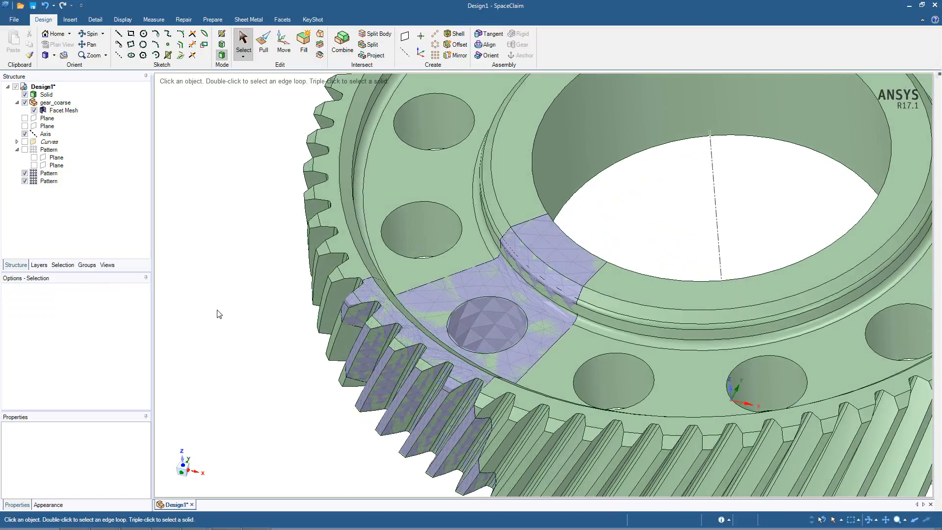
# Step: Hide the gear_coarse component and set the radius of the round at the hub's base to 1.75 mm
pyautogui.click(25, 102)
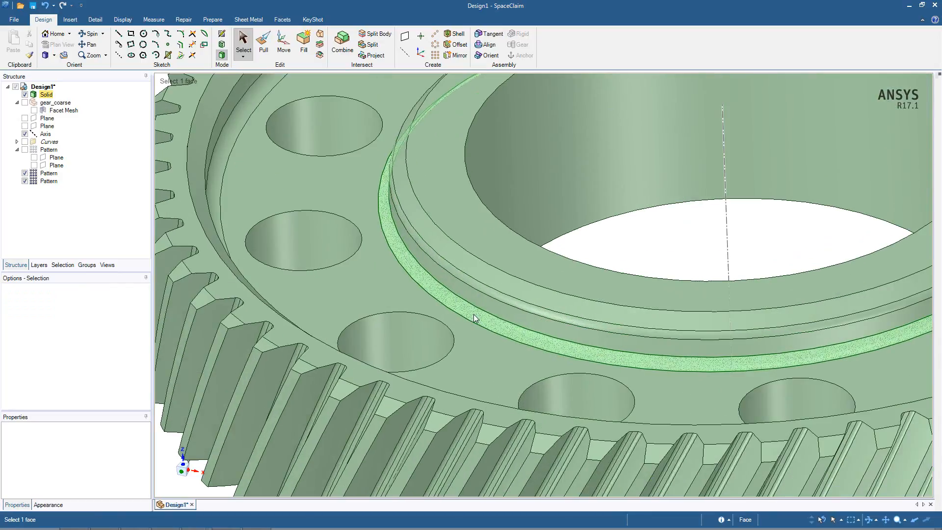
pyautogui.click(473, 317)
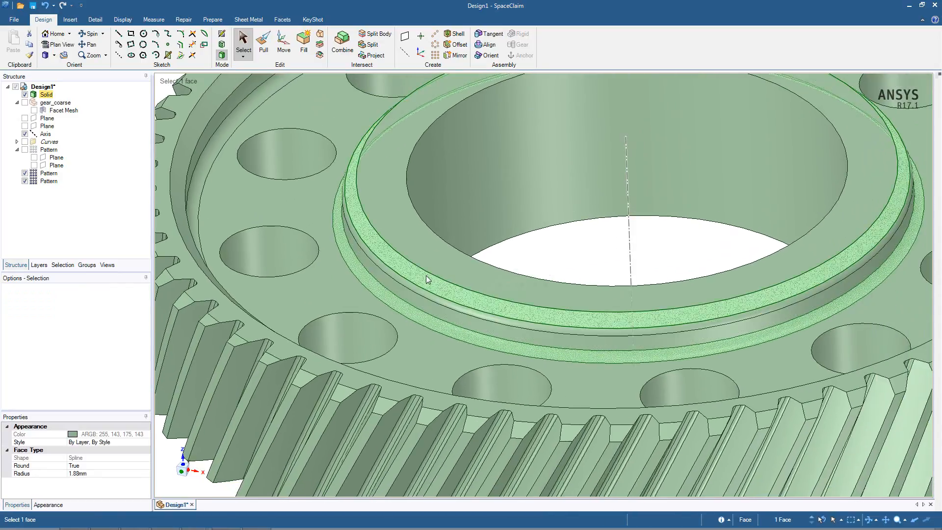
pyautogui.click(447, 331)
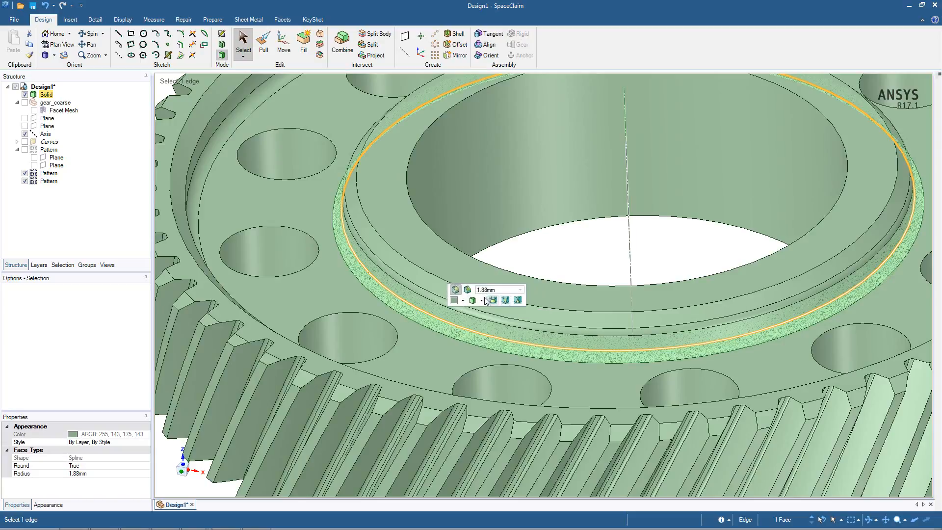
pyautogui.click(314, 94)
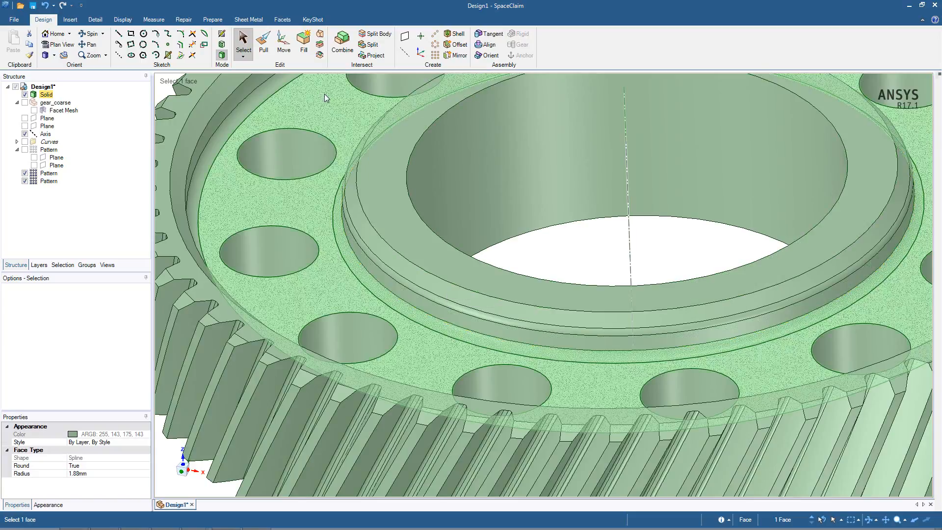
pyautogui.press('p')
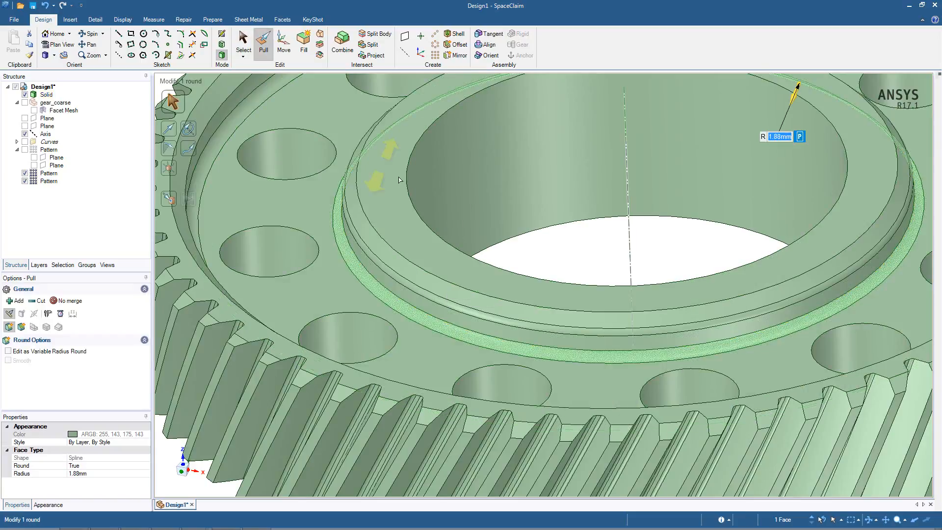
pyautogui.write('1.')
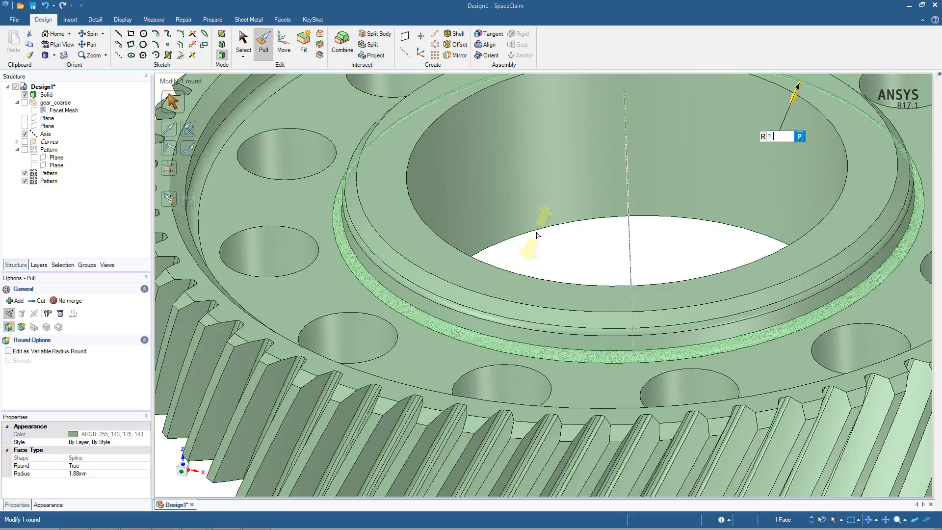
pyautogui.press('Return')
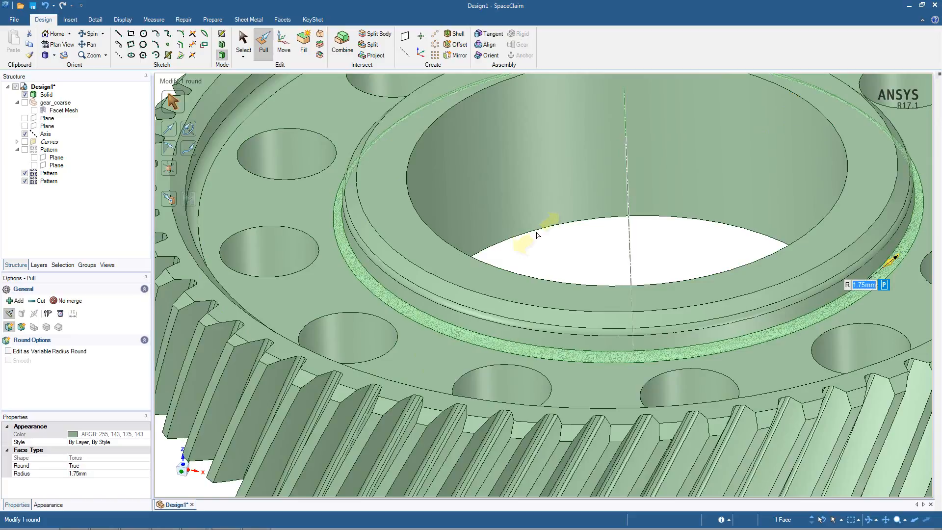
pyautogui.click(563, 261)
pyautogui.scroll(-3, 564, 261)
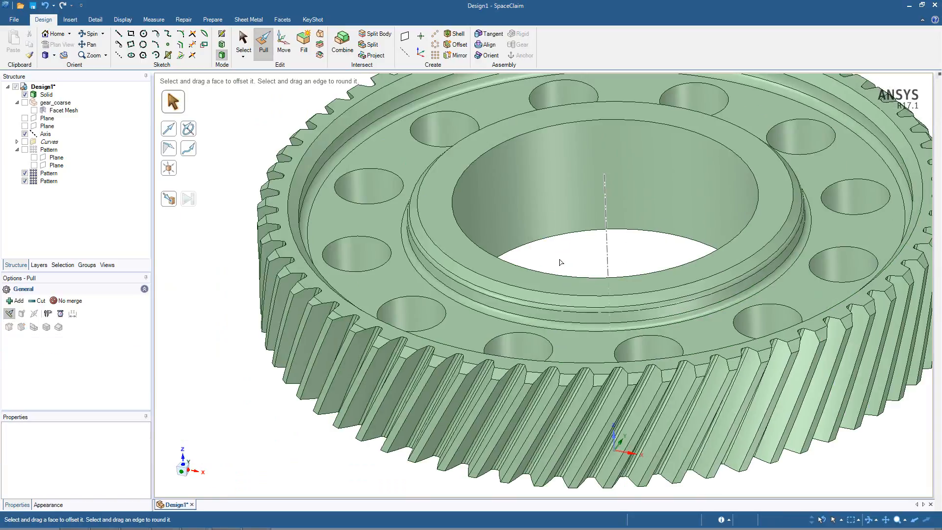
pyautogui.scroll(2, 562, 262)
pyautogui.click(452, 313)
pyautogui.click(535, 262)
pyautogui.click(449, 312)
pyautogui.click(528, 258)
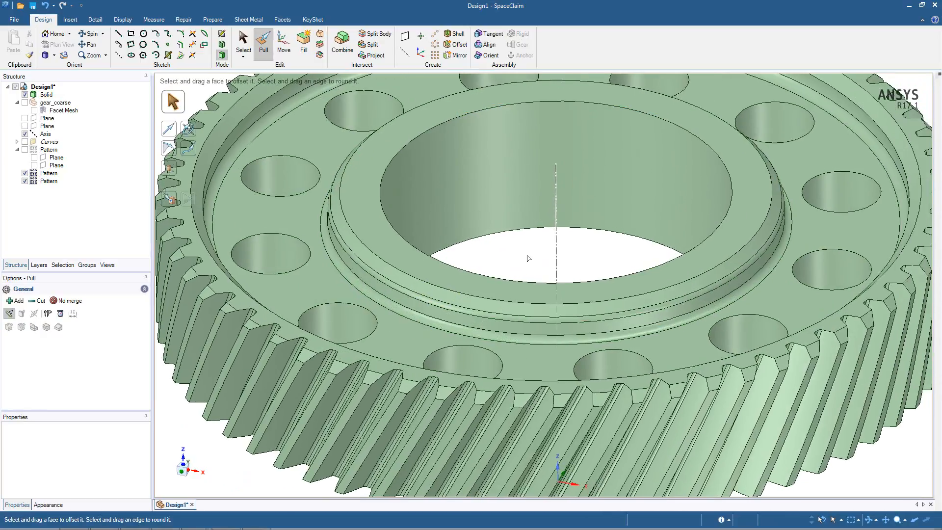
# Step: Set the radius of the central bore's cylinder to 44.5 mm with Pull and clear the selection
pyautogui.click(480, 189)
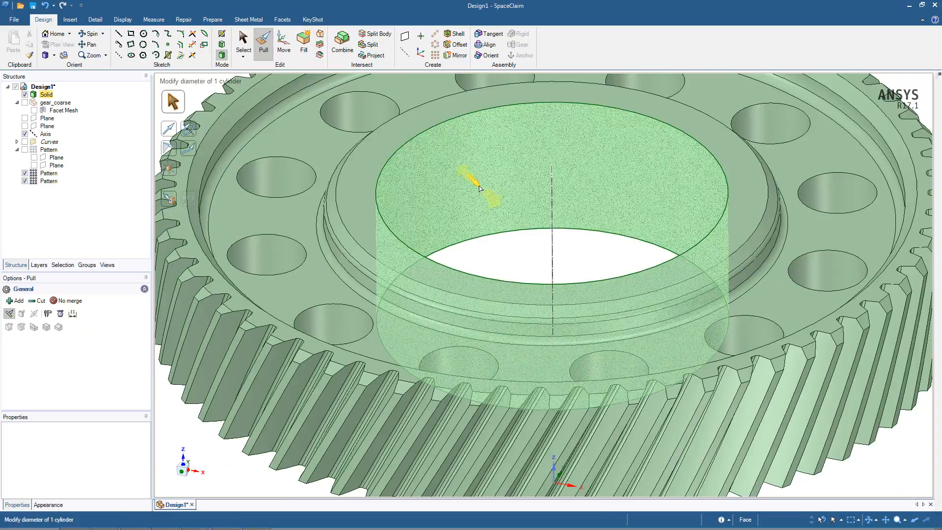
pyautogui.press('space')
pyautogui.click(455, 168)
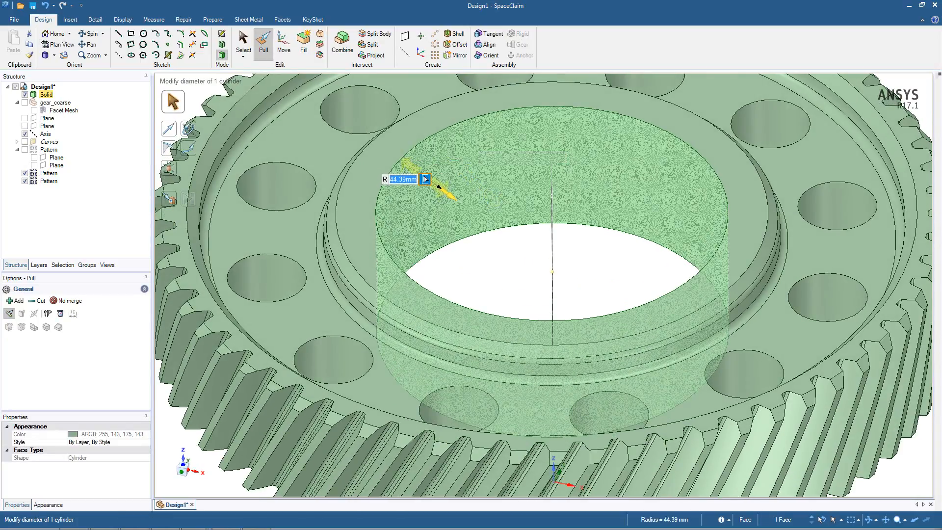
pyautogui.write('44.5')
pyautogui.press('Return')
pyautogui.click(492, 280)
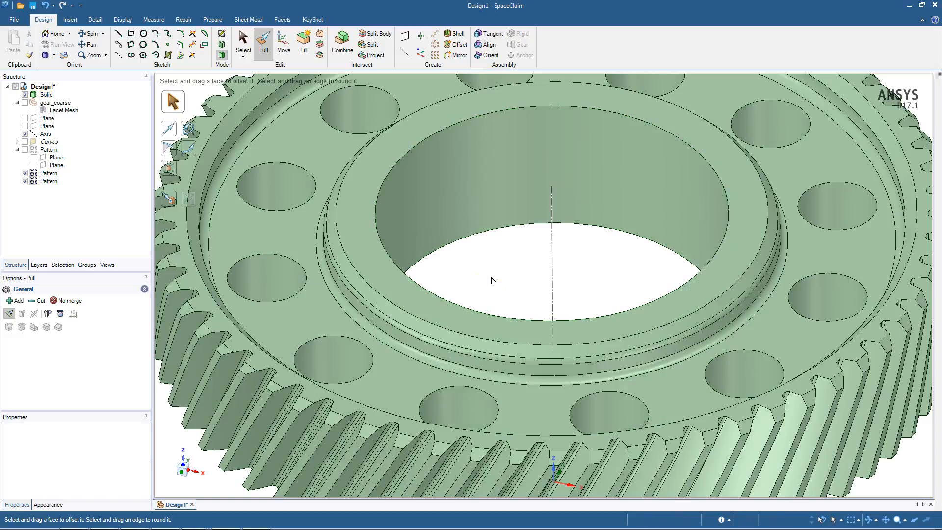
# Step: Select all equal-radius web holes starting from one hole and set their radius to 11 mm
pyautogui.scroll(-5, 492, 280)
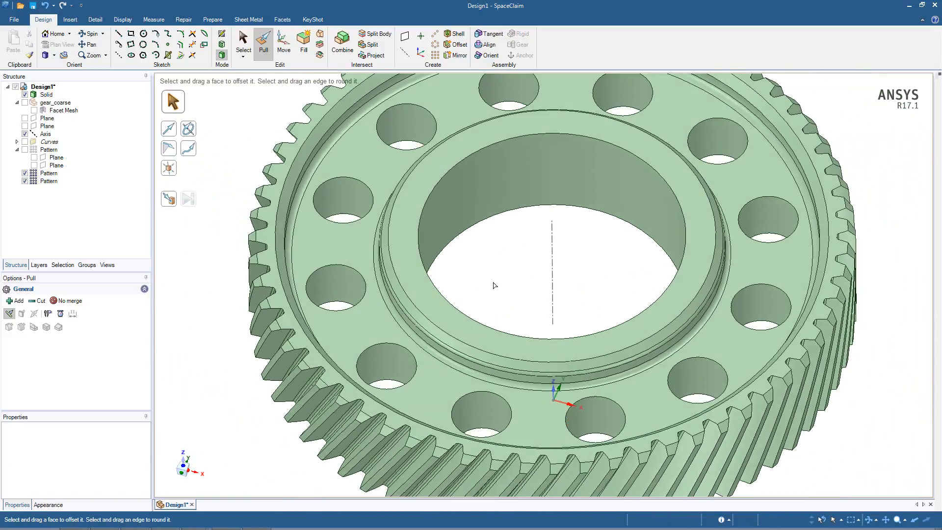
pyautogui.scroll(-3, 492, 282)
pyautogui.click(429, 346)
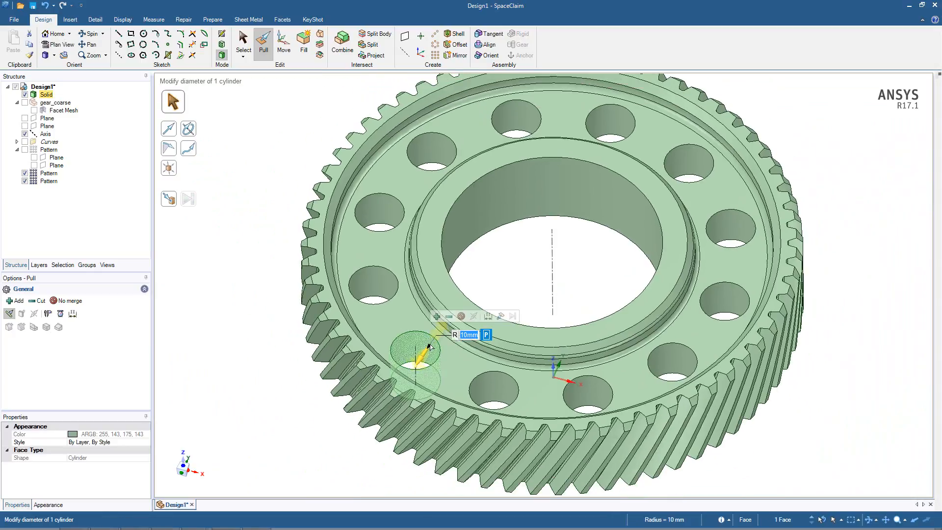
pyautogui.moveTo(429, 347); pyautogui.dragTo(429, 346, button='middle')
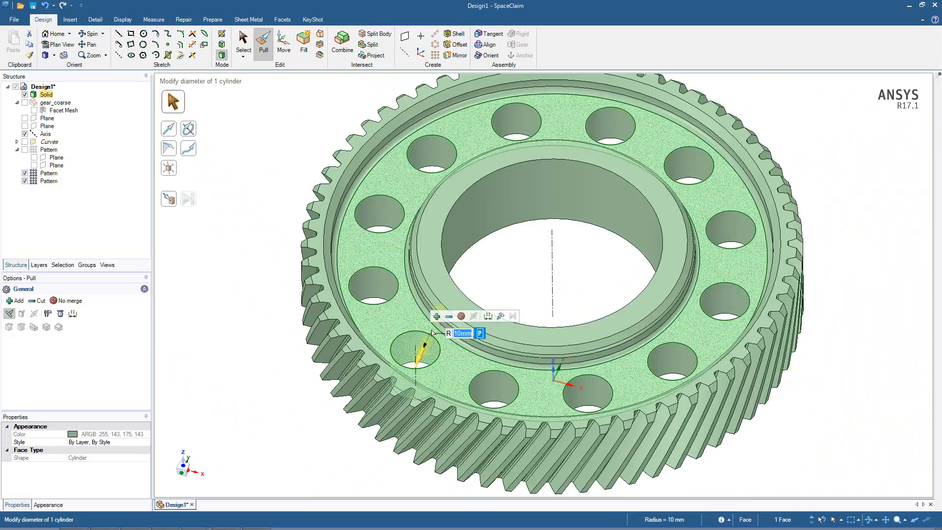
pyautogui.click(62, 265)
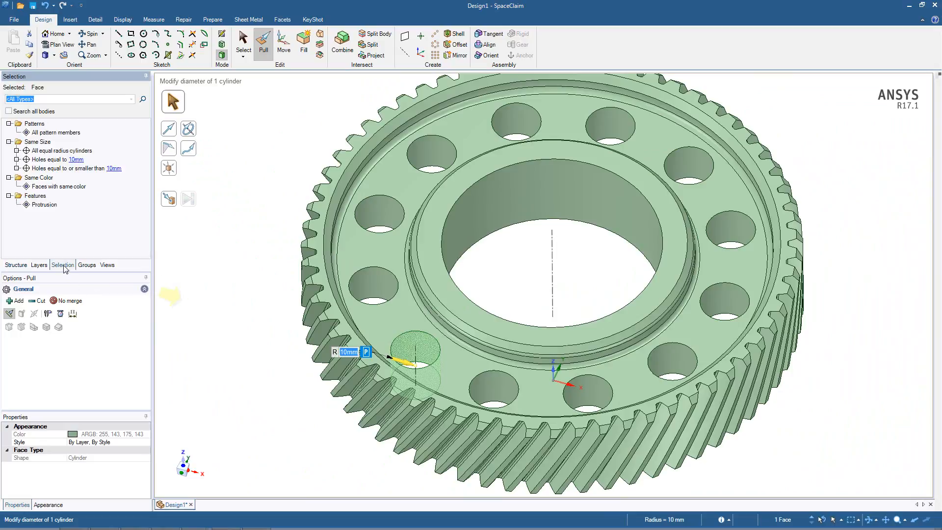
pyautogui.click(64, 154)
pyautogui.moveTo(273, 393); pyautogui.dragTo(273, 392, button='middle')
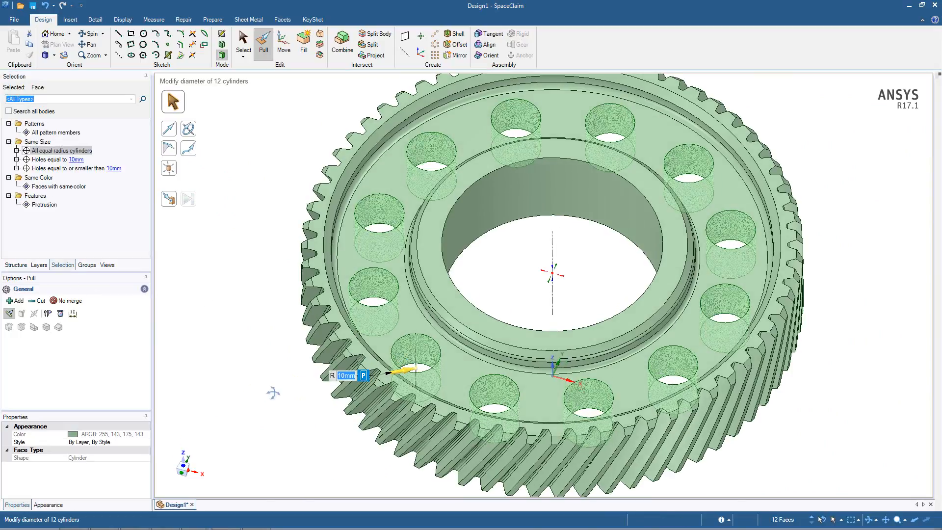
pyautogui.click(346, 376)
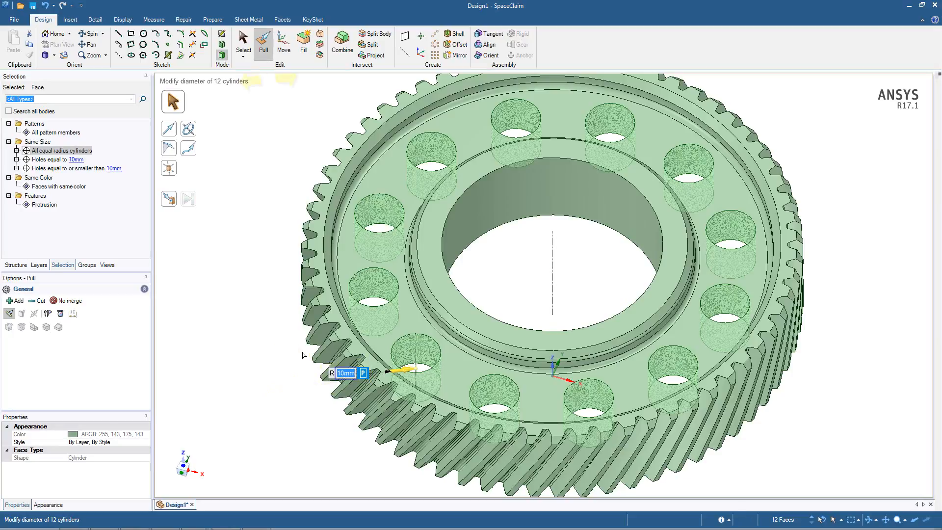
pyautogui.moveTo(496, 287); pyautogui.dragTo(496, 287)
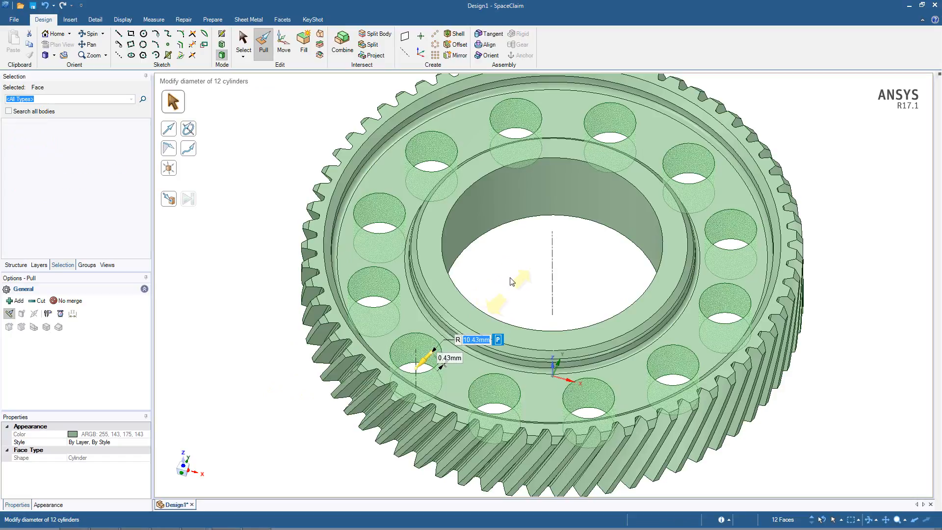
pyautogui.write('11')
pyautogui.press('Return')
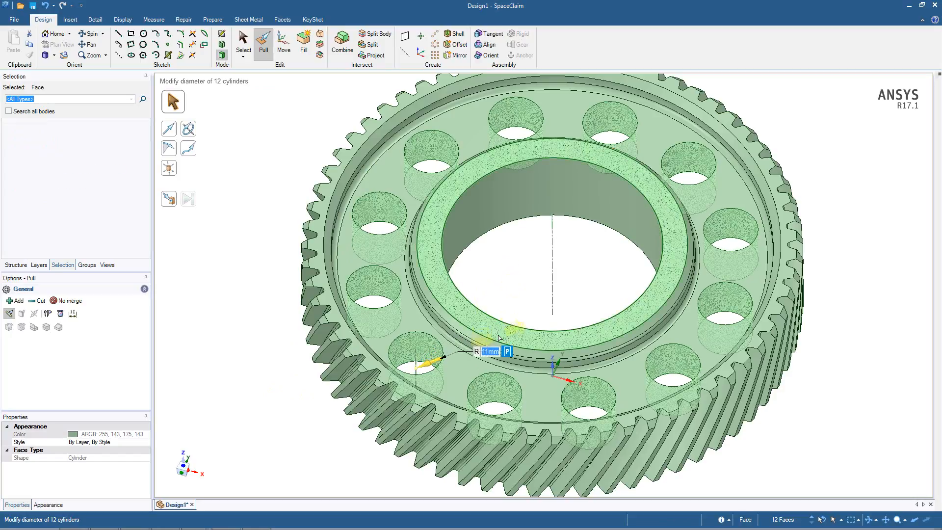
# Step: Create a driving-dimension group from the radius of the 12 web holes, display the groups and clear the selection
pyautogui.click(513, 367)
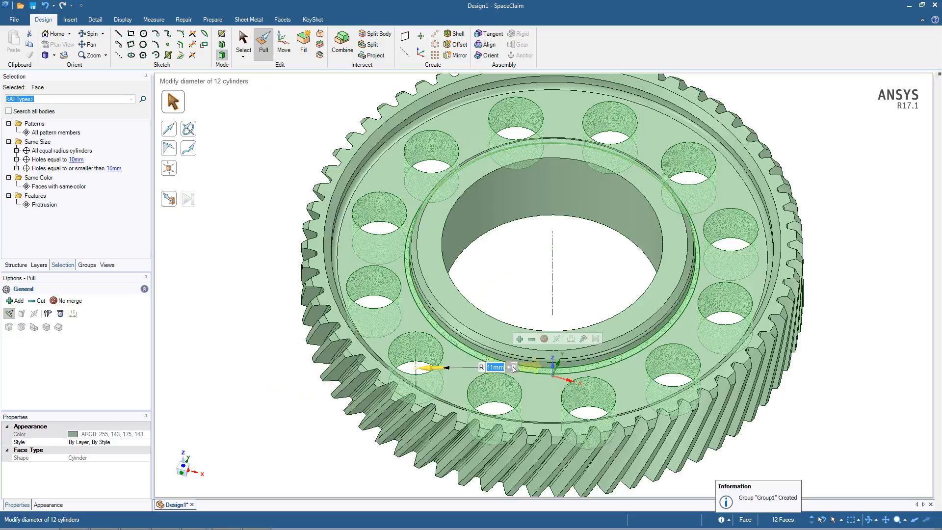
pyautogui.click(87, 265)
pyautogui.press('Escape')
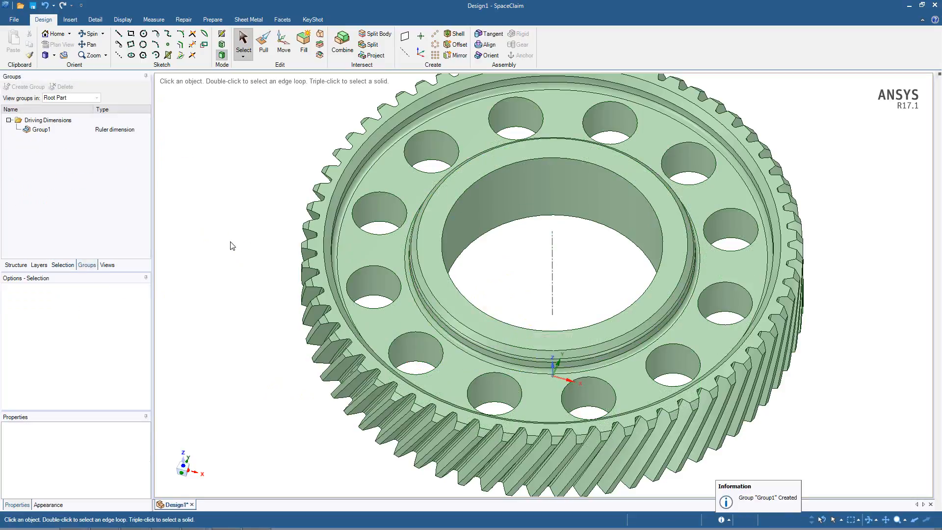
# Step: Set the web holes' radius to 12 mm through the Group1 driving dimension, pull the holes smaller and clear the selection
pyautogui.click(116, 131)
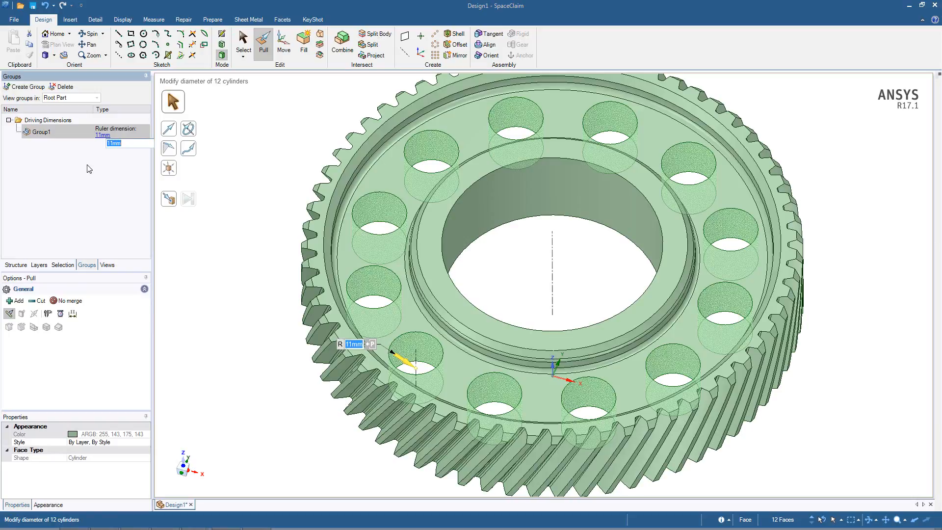
pyautogui.write('12')
pyautogui.press('Return')
pyautogui.moveTo(391, 352); pyautogui.dragTo(392, 361)
pyautogui.click(273, 327)
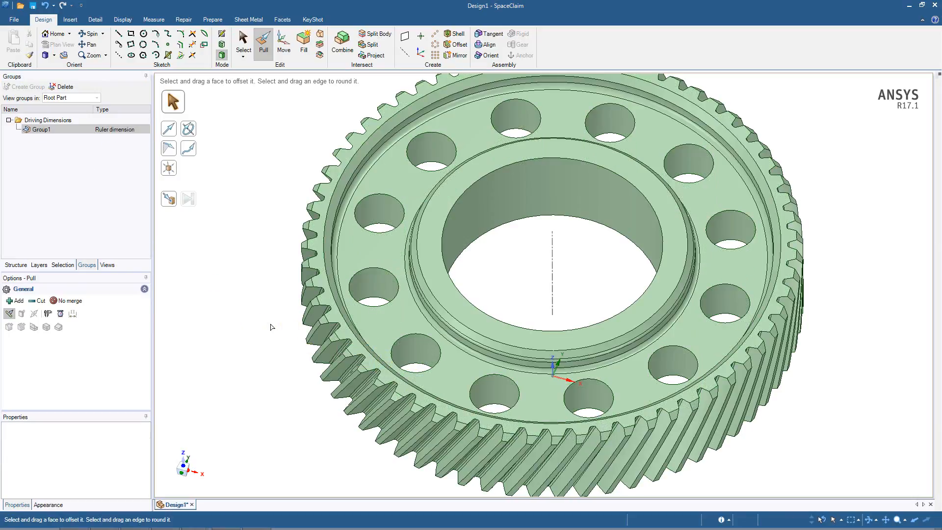
# Step: Display the model structure and examine the complete gear with its resized web holes
pyautogui.click(19, 265)
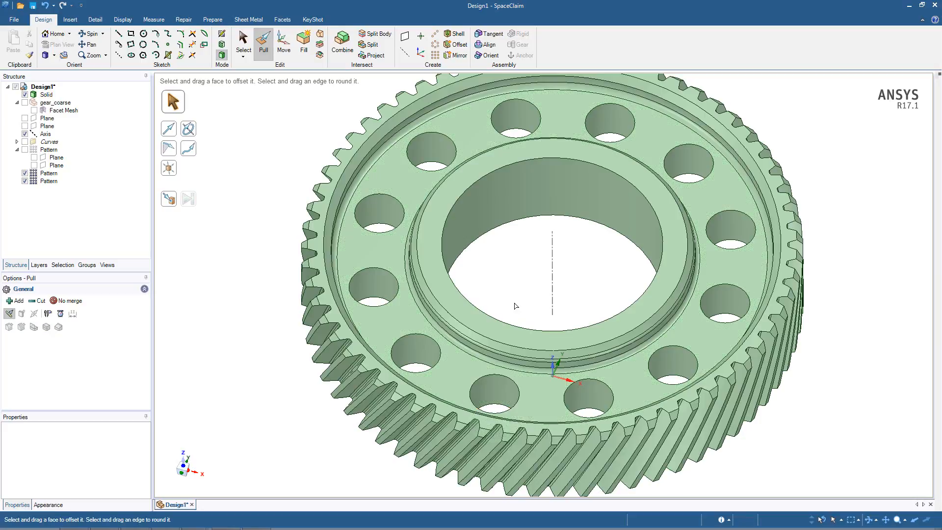
pyautogui.moveTo(509, 308); pyautogui.dragTo(509, 294, button='middle')
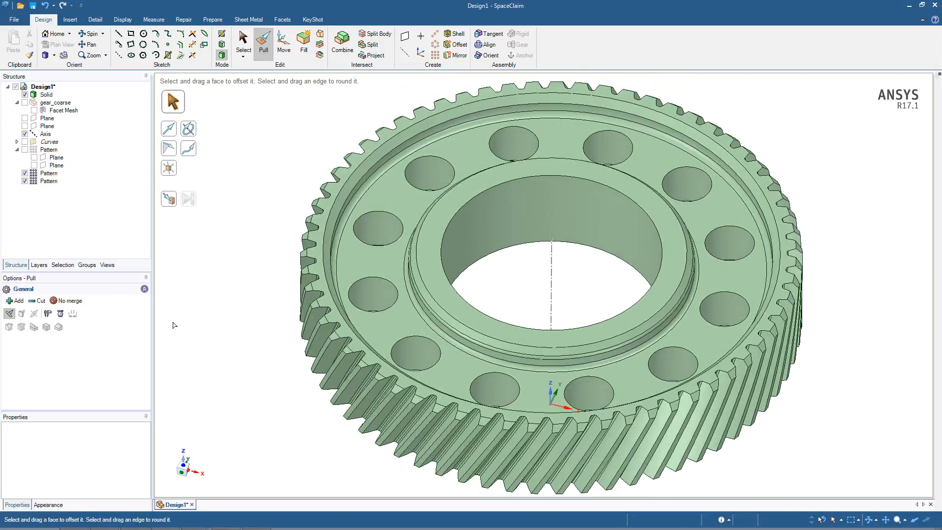
pyautogui.scroll(-1, 198, 342)
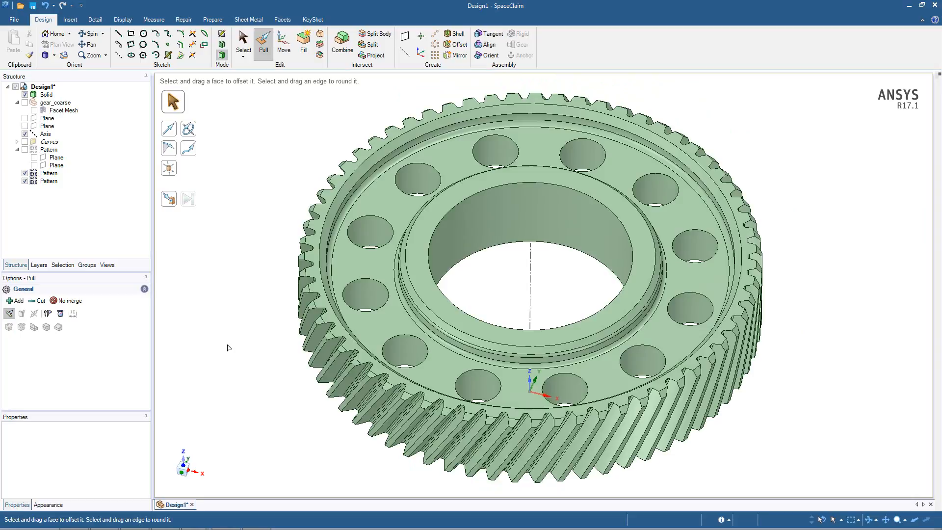